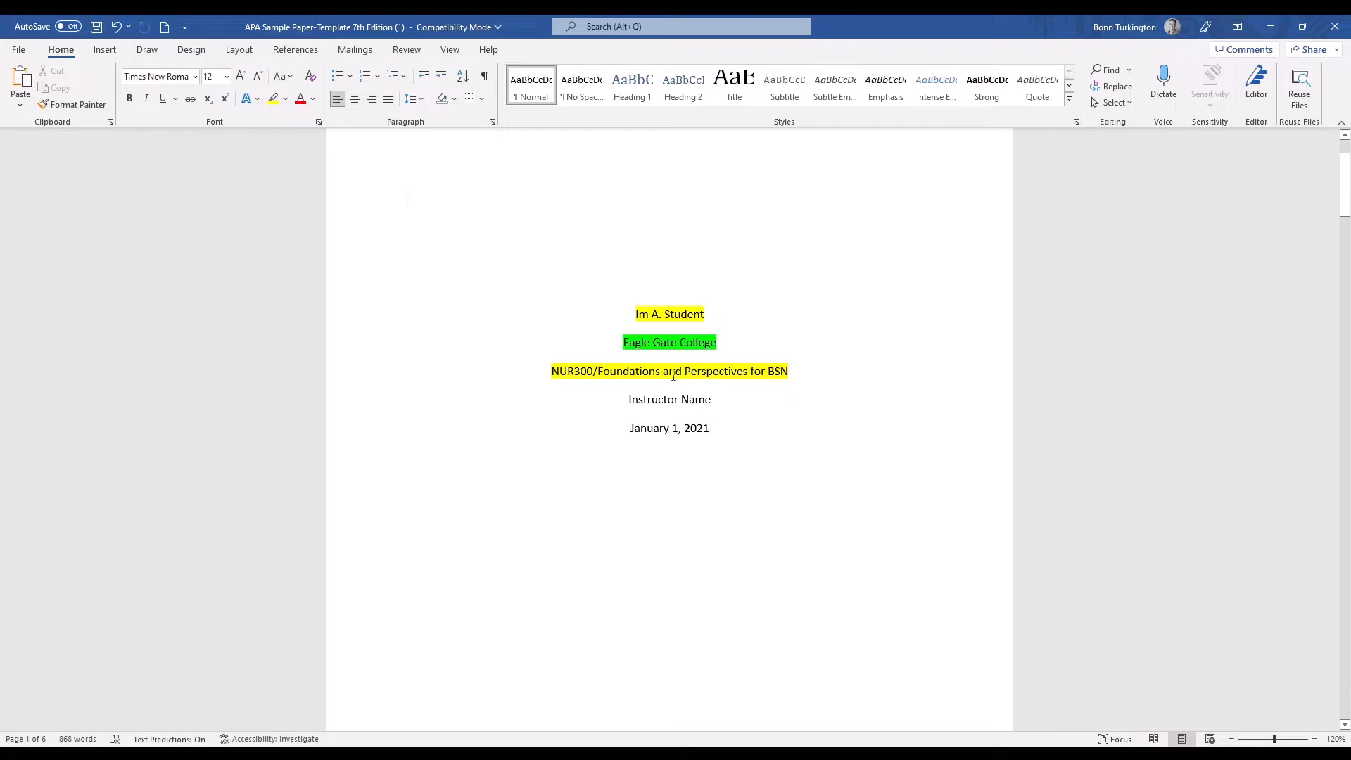
Insert a blank header on the page after the title page and fill it with "Lastname, page".
scroll(725, 426, "down", 9)
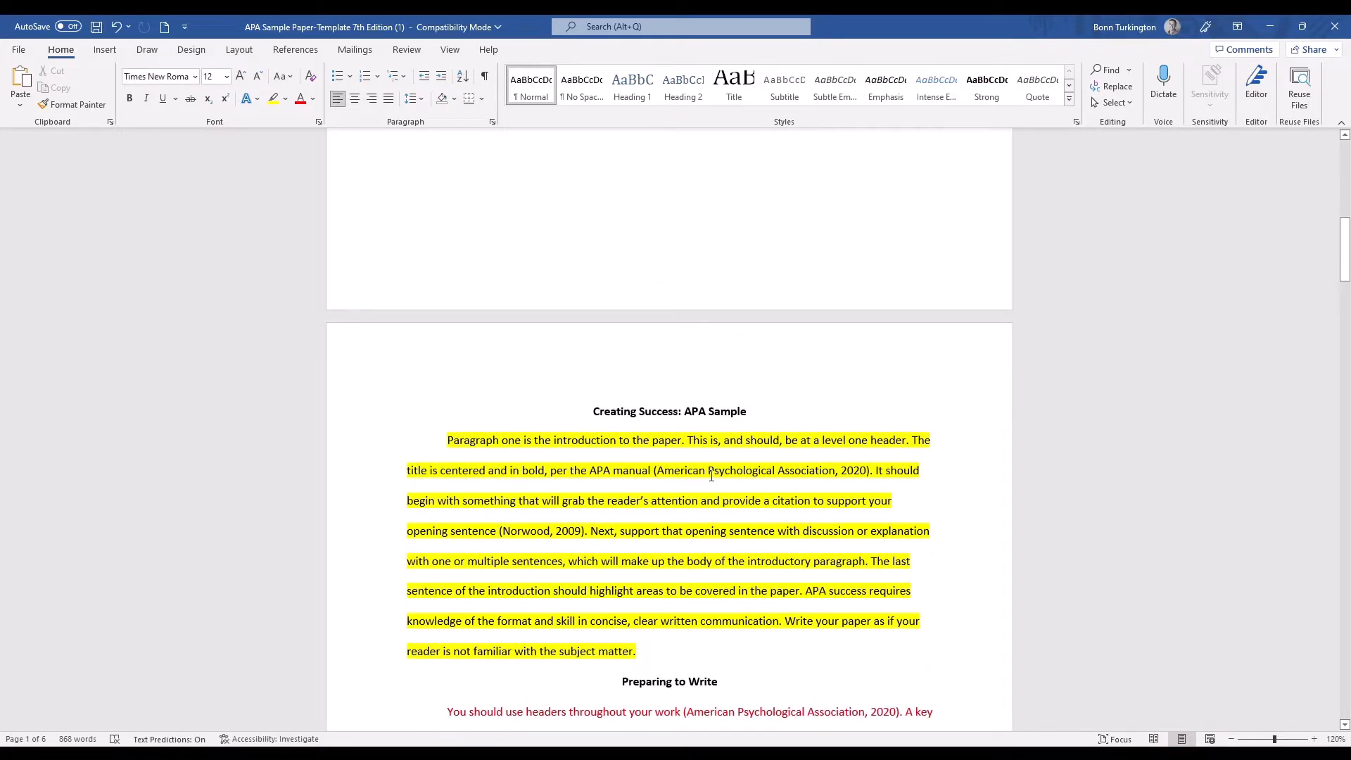
left_click(592, 412)
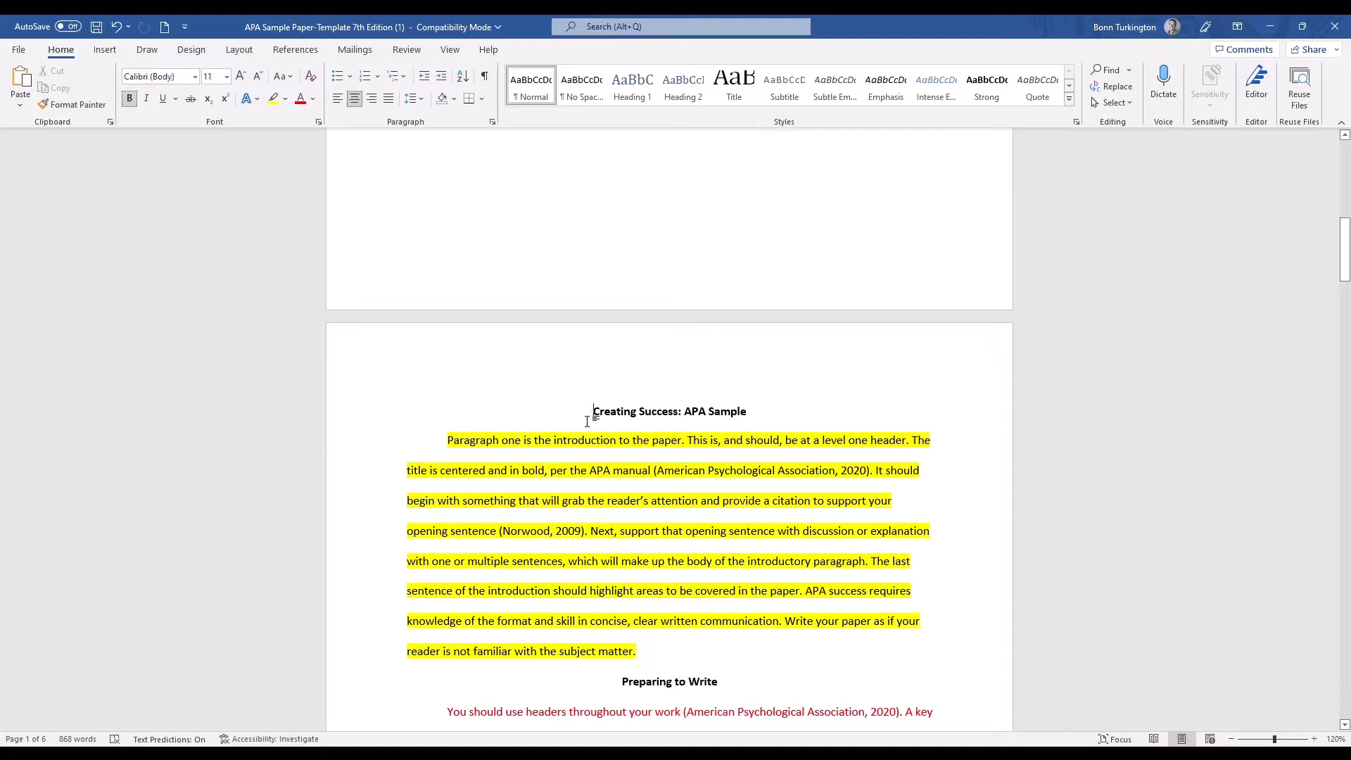
left_click(105, 51)
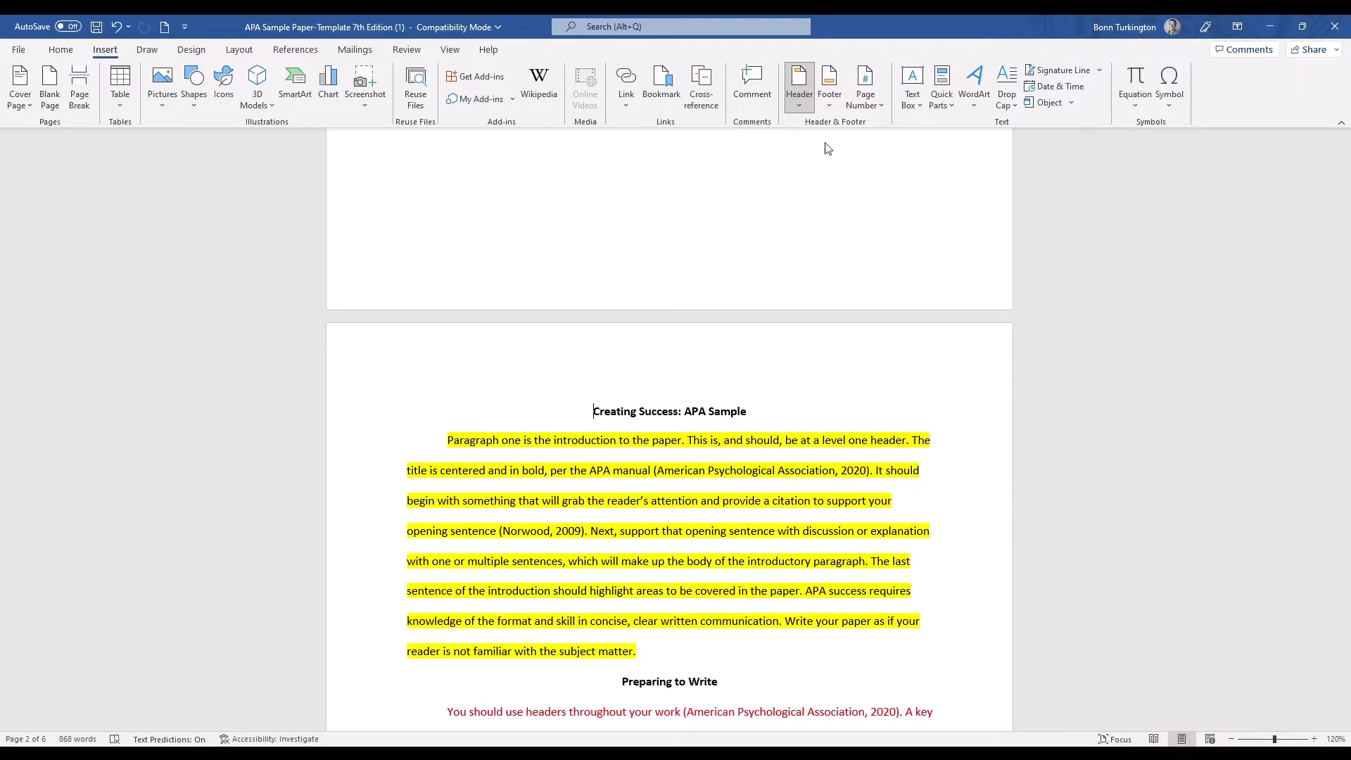
left_click(843, 174)
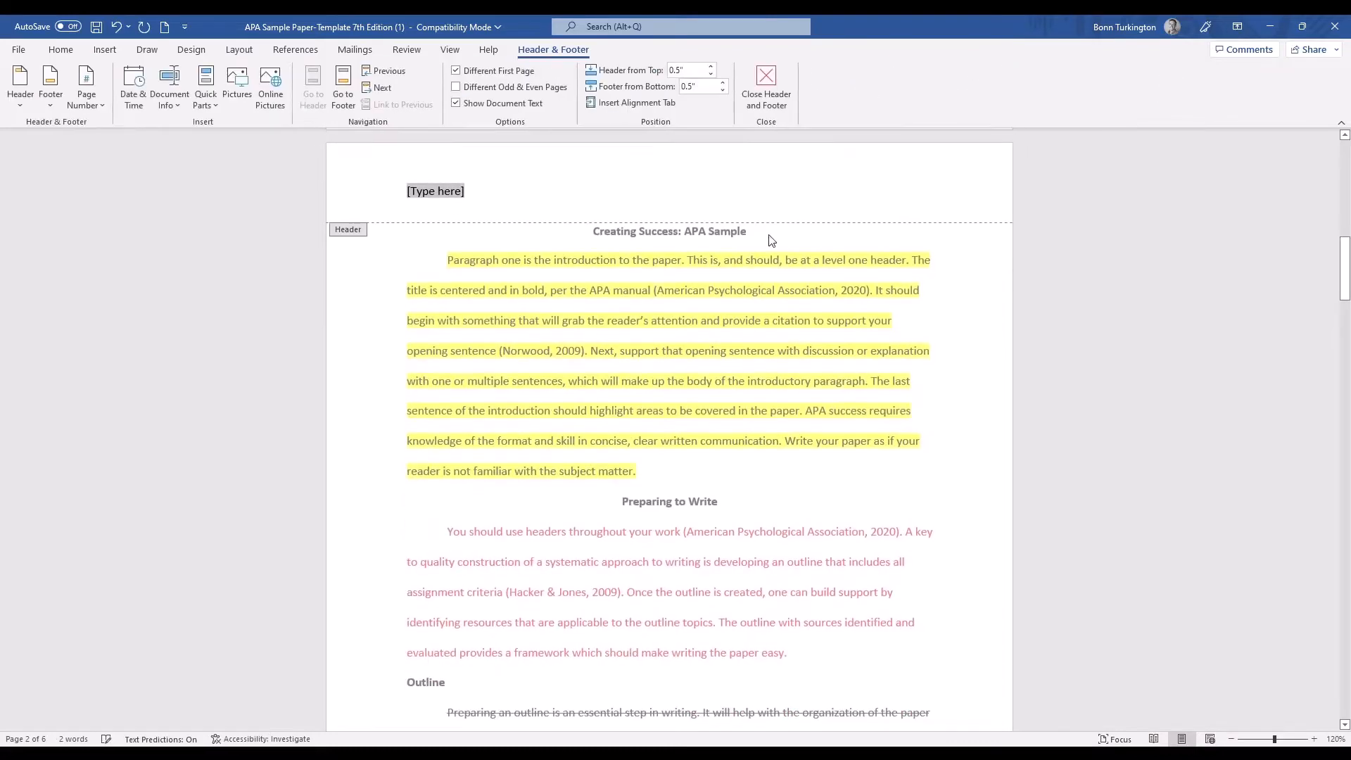
type("L")
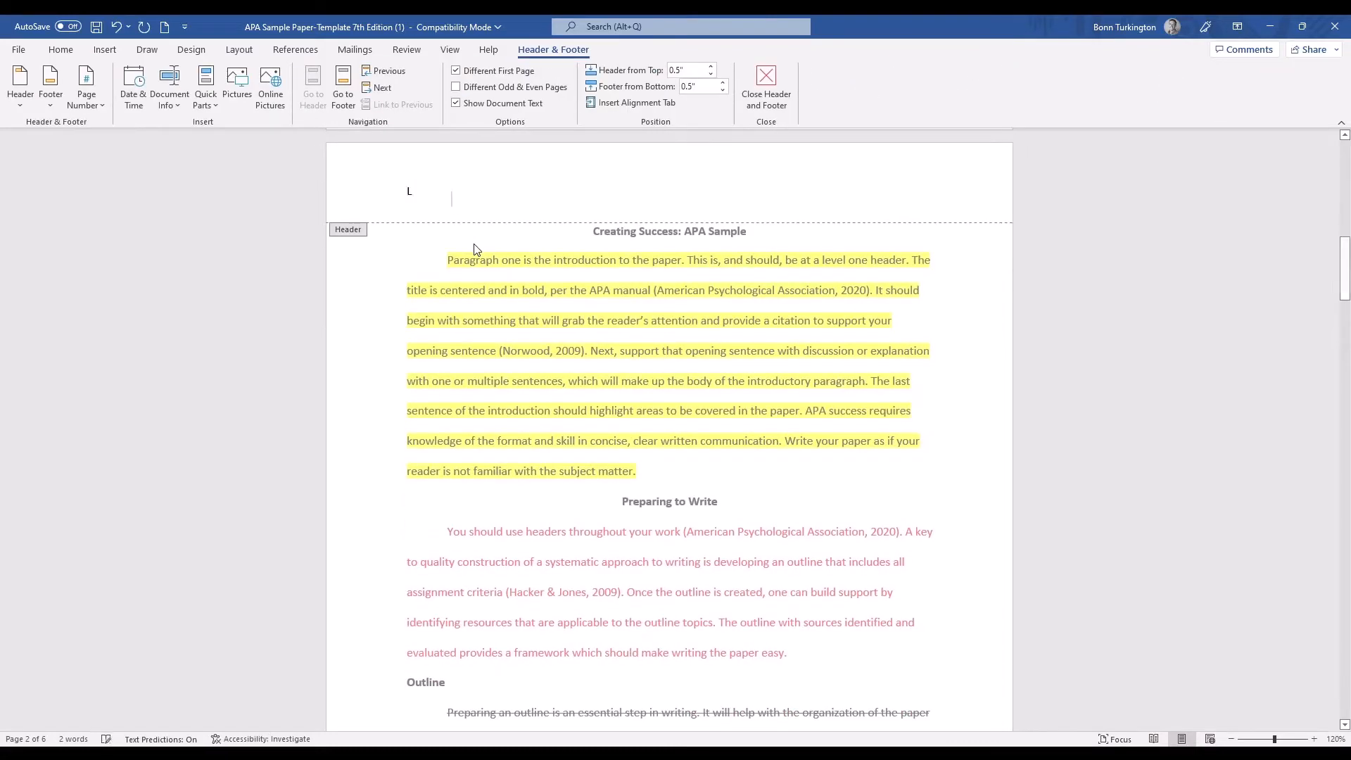
type("astname, page")
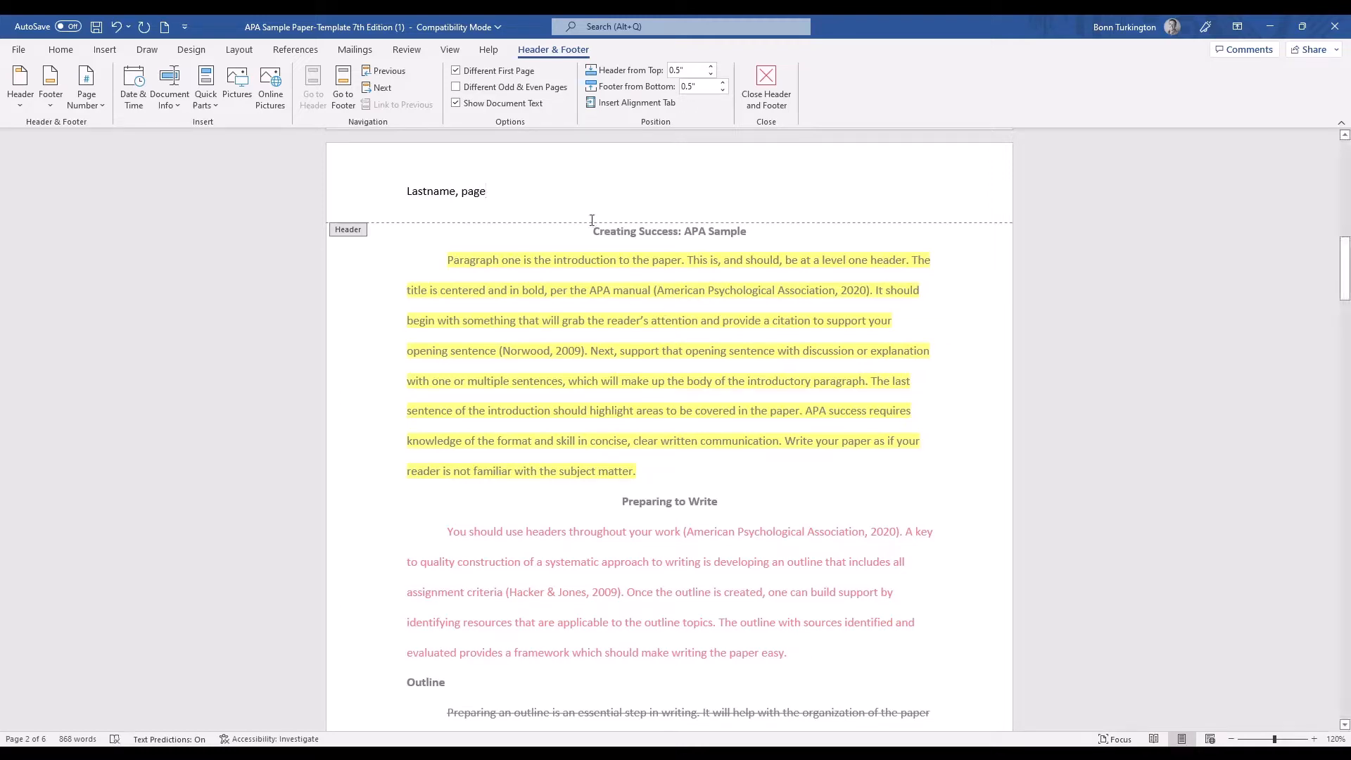
double_click(588, 263)
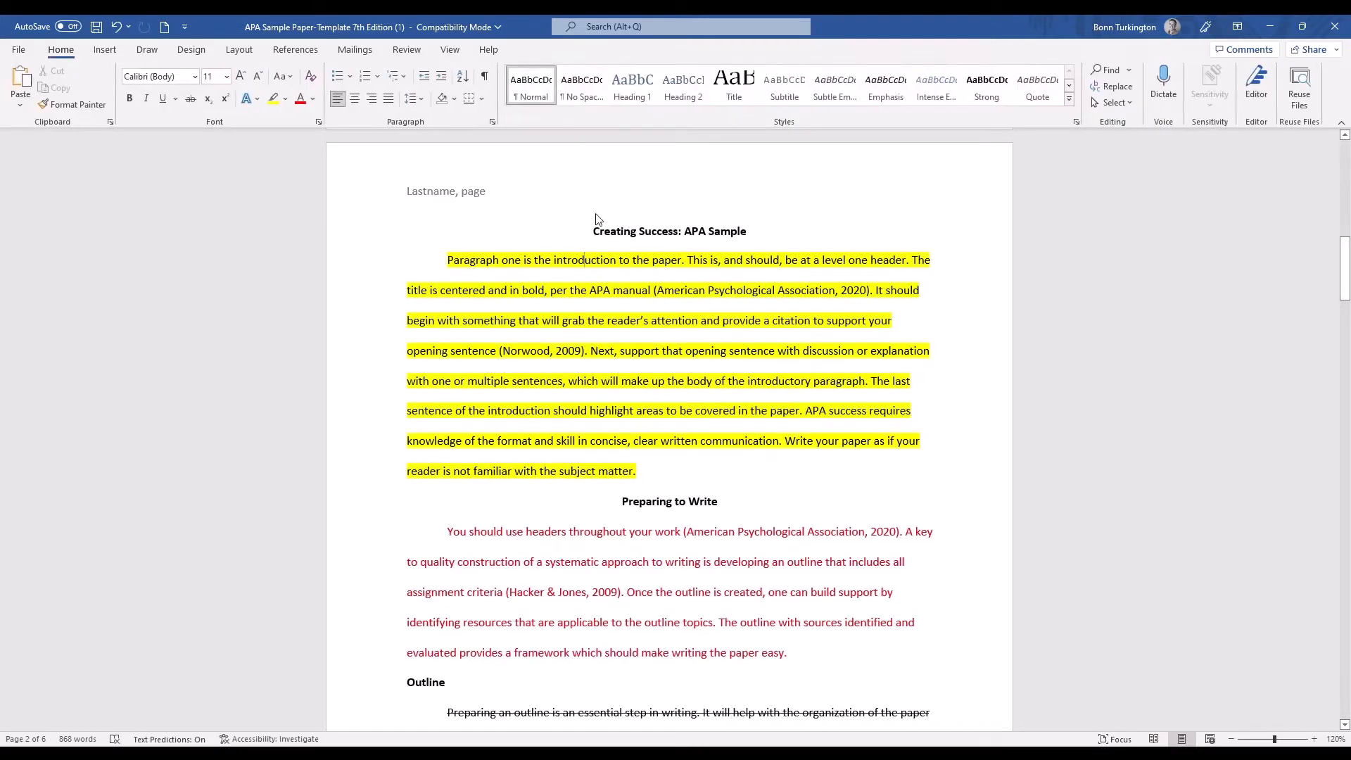
Try different odd and even page headers, review them on the following pages, and turn the option off again.
scroll(499, 197, "down", 1)
scroll(500, 196, "down", 10)
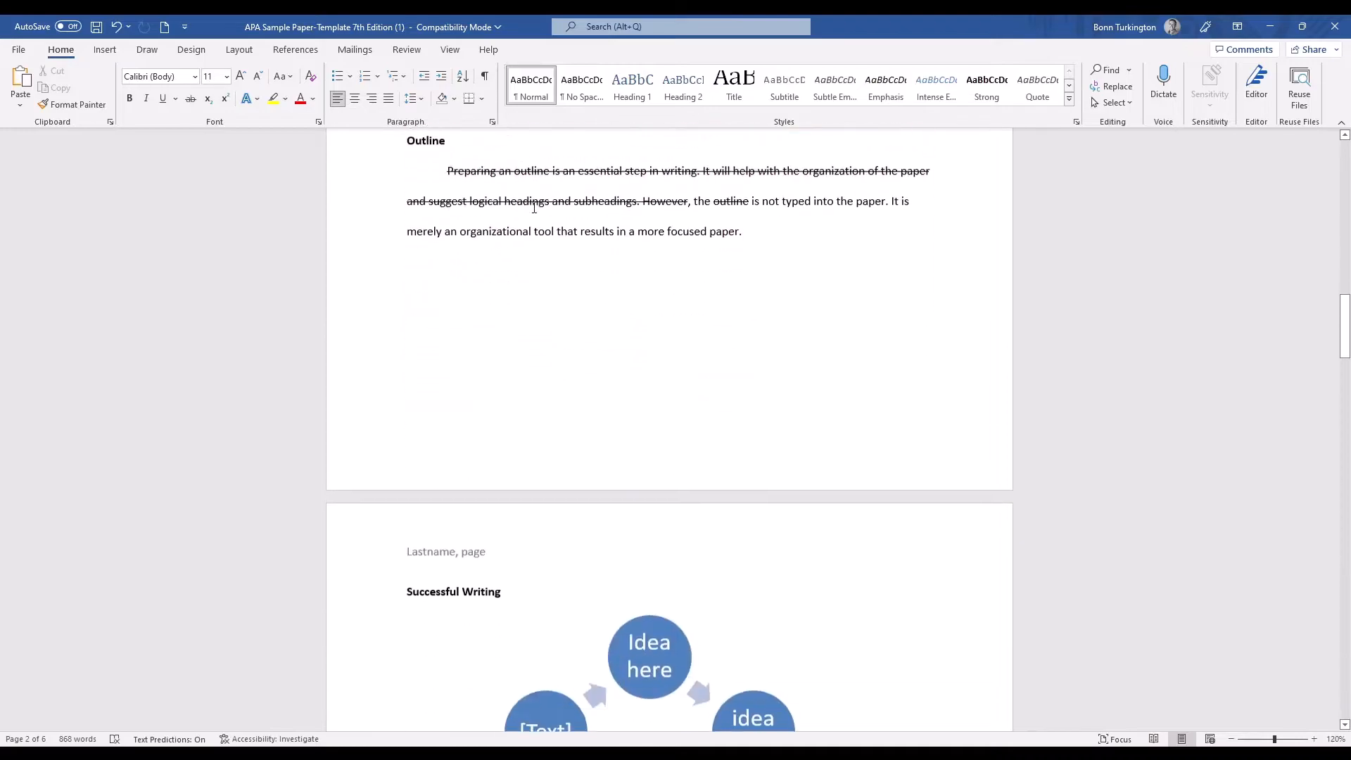
scroll(476, 376, "down", 12)
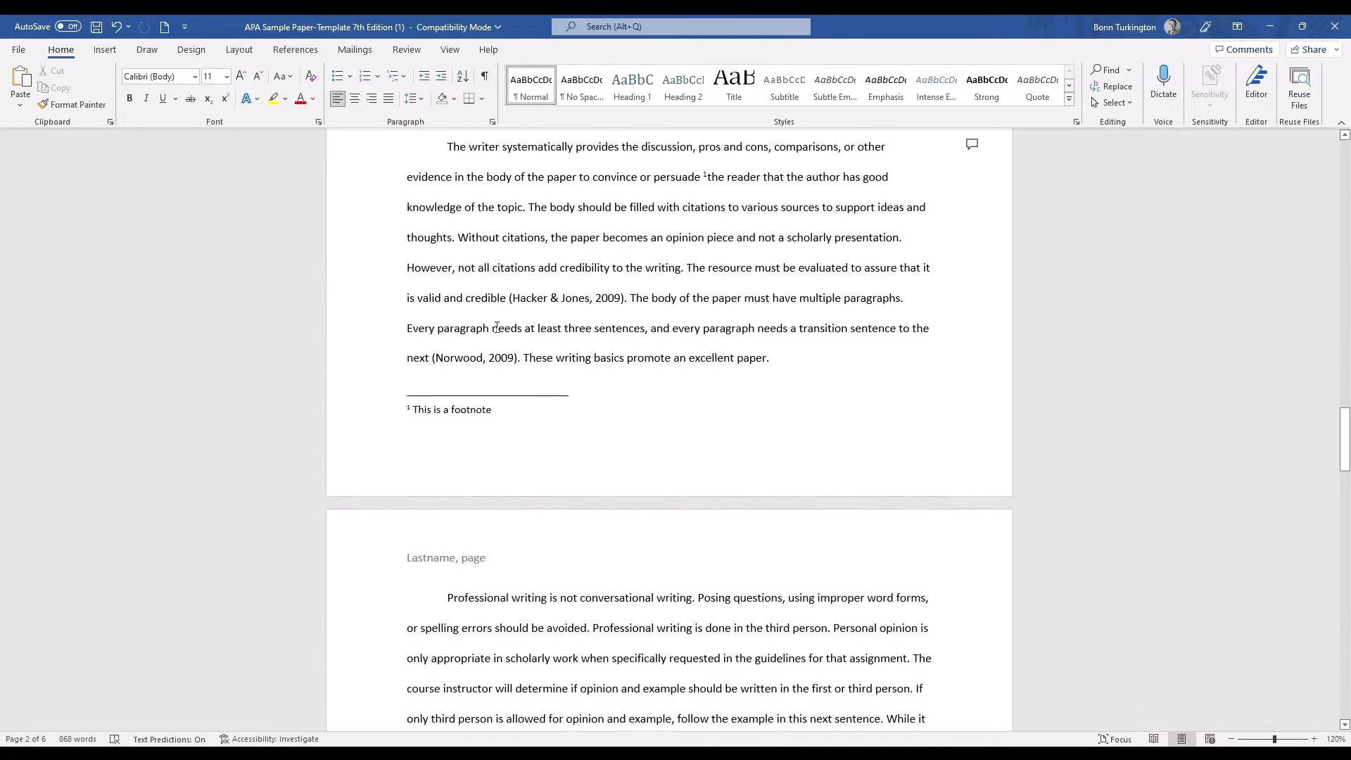
scroll(611, 327, "up", 7)
scroll(611, 328, "up", 20)
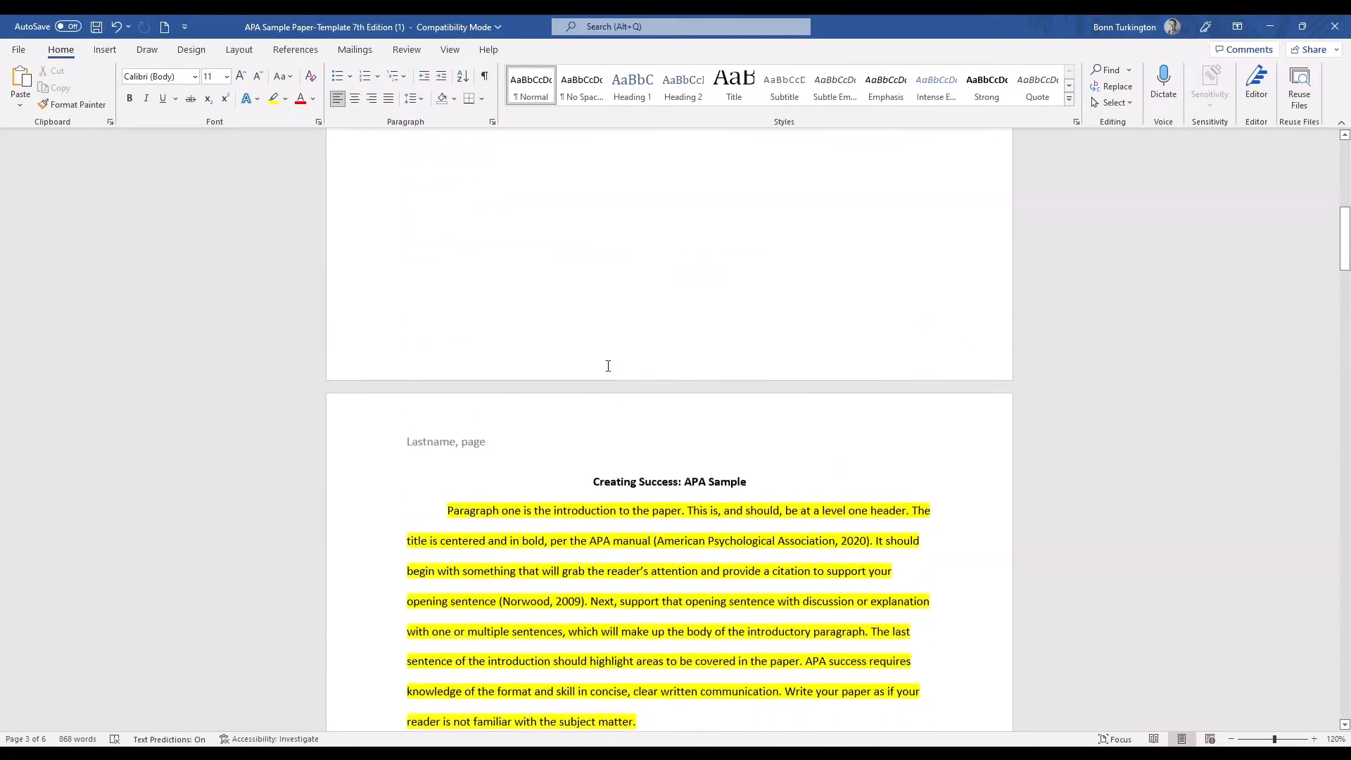
double_click(475, 474)
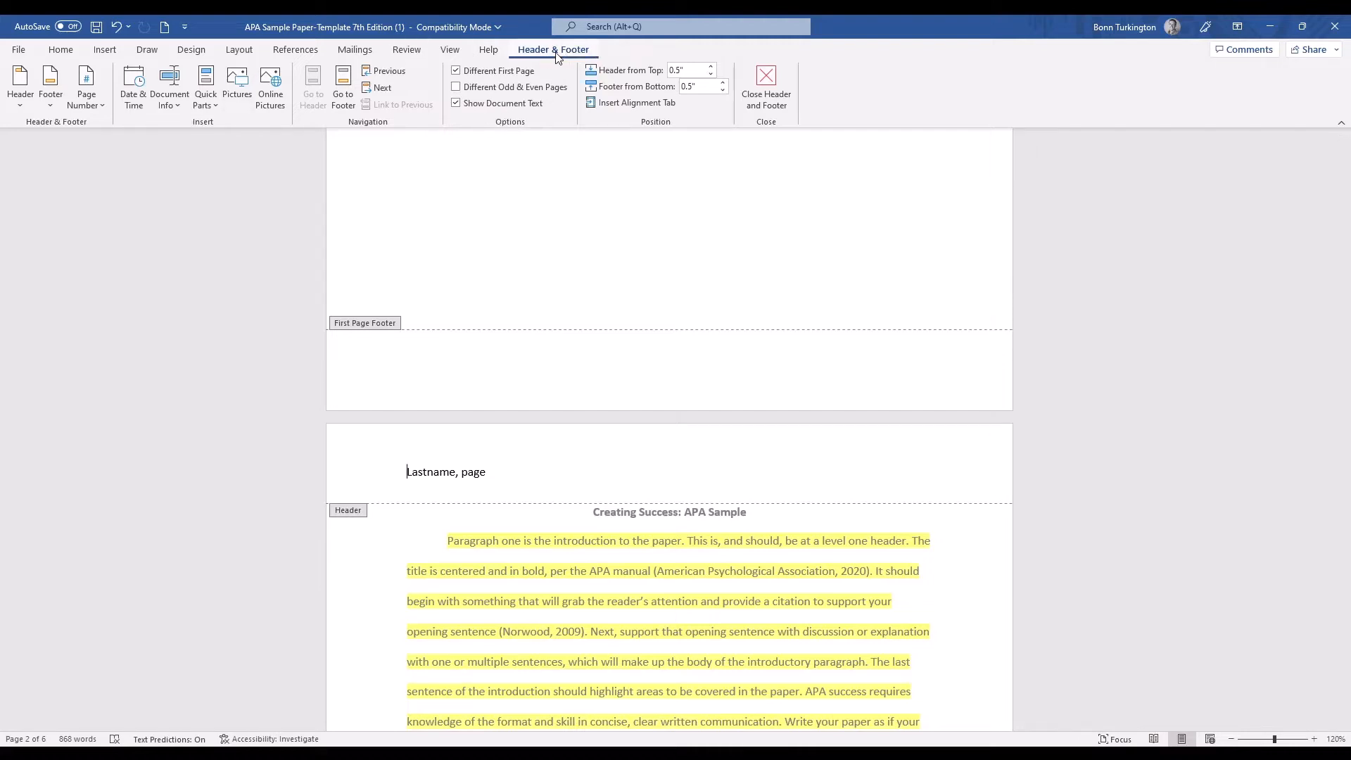
left_click(457, 88)
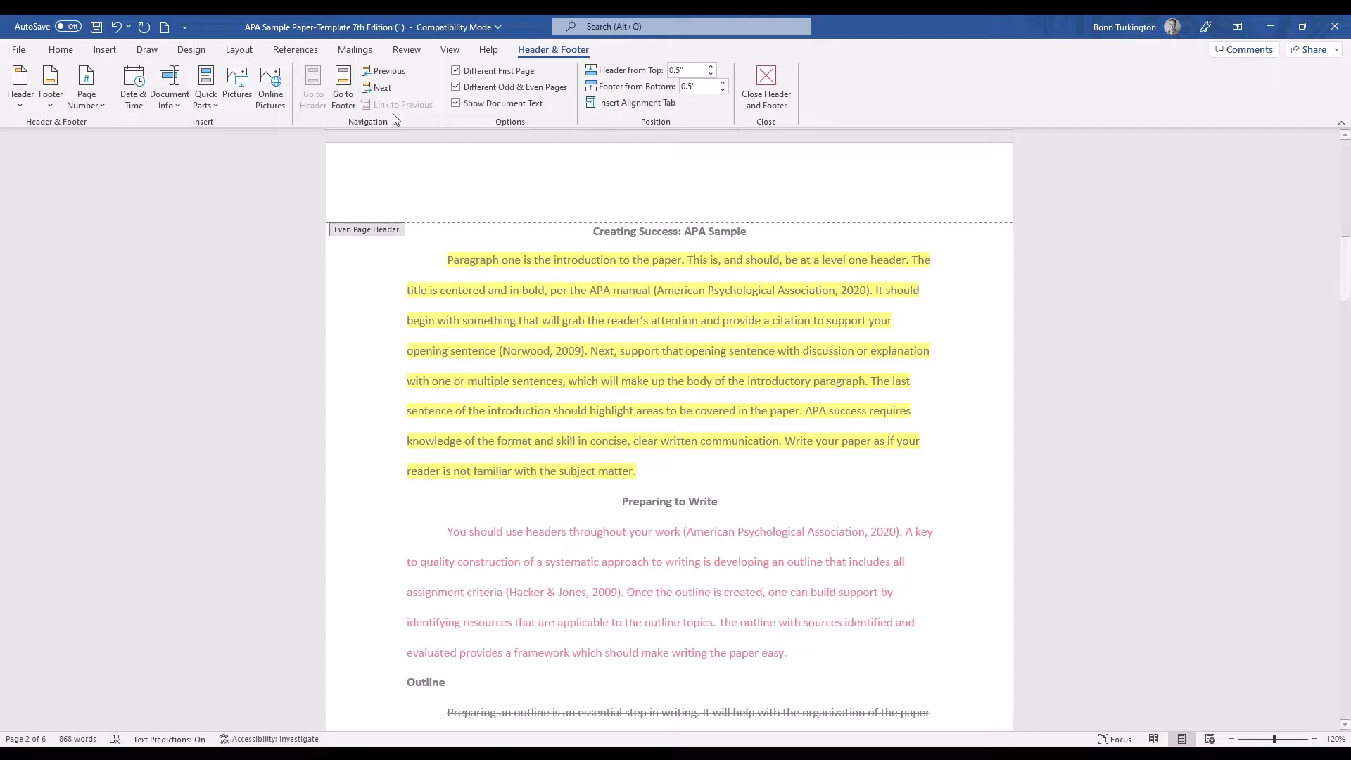
scroll(519, 494, "down", 6)
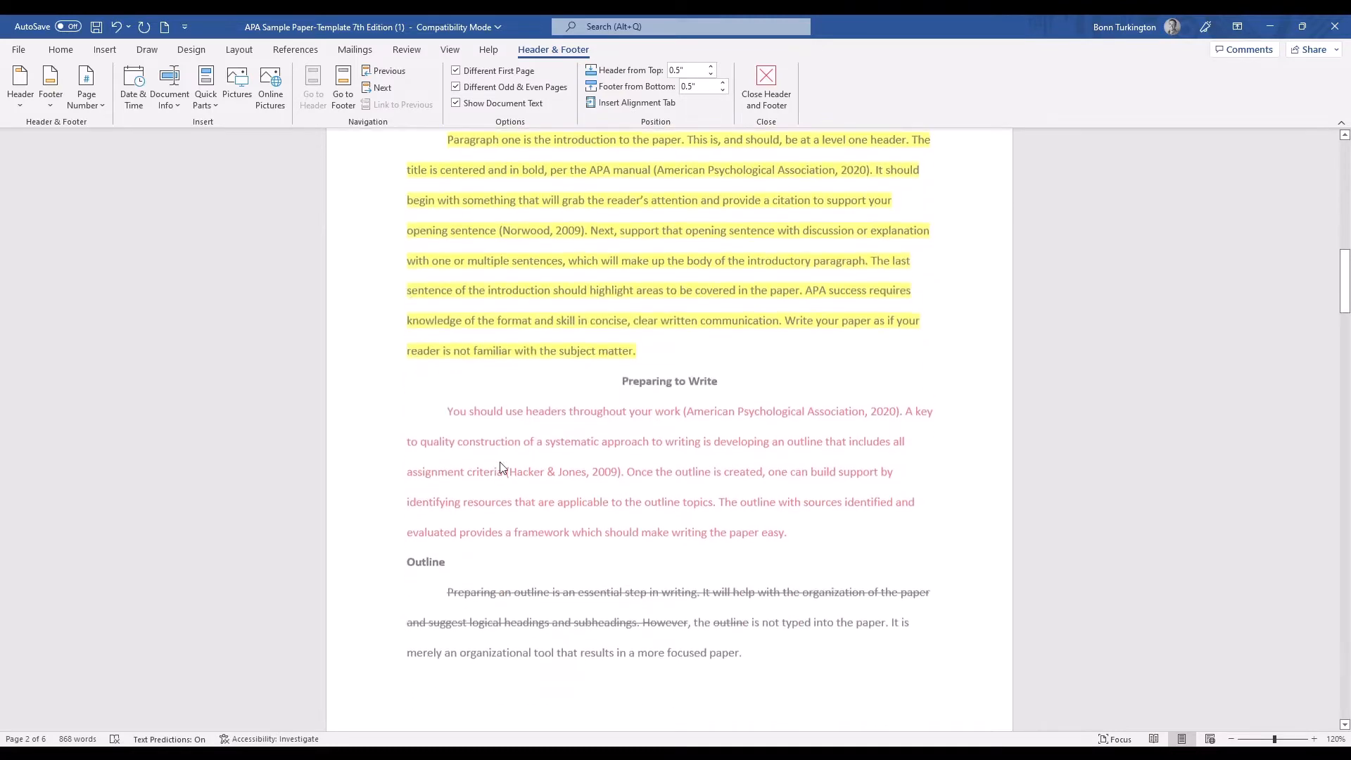
scroll(561, 463, "down", 4)
scroll(561, 463, "down", 1)
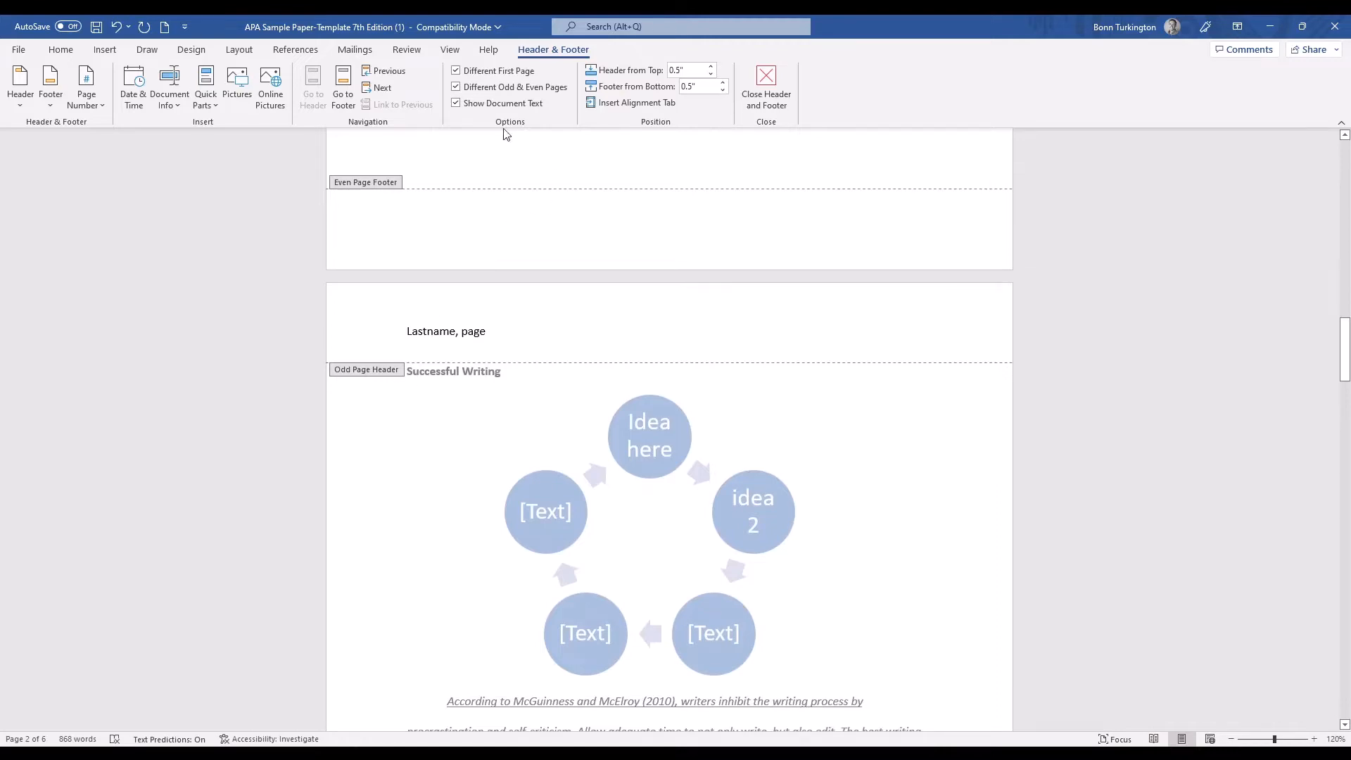
left_click(455, 86)
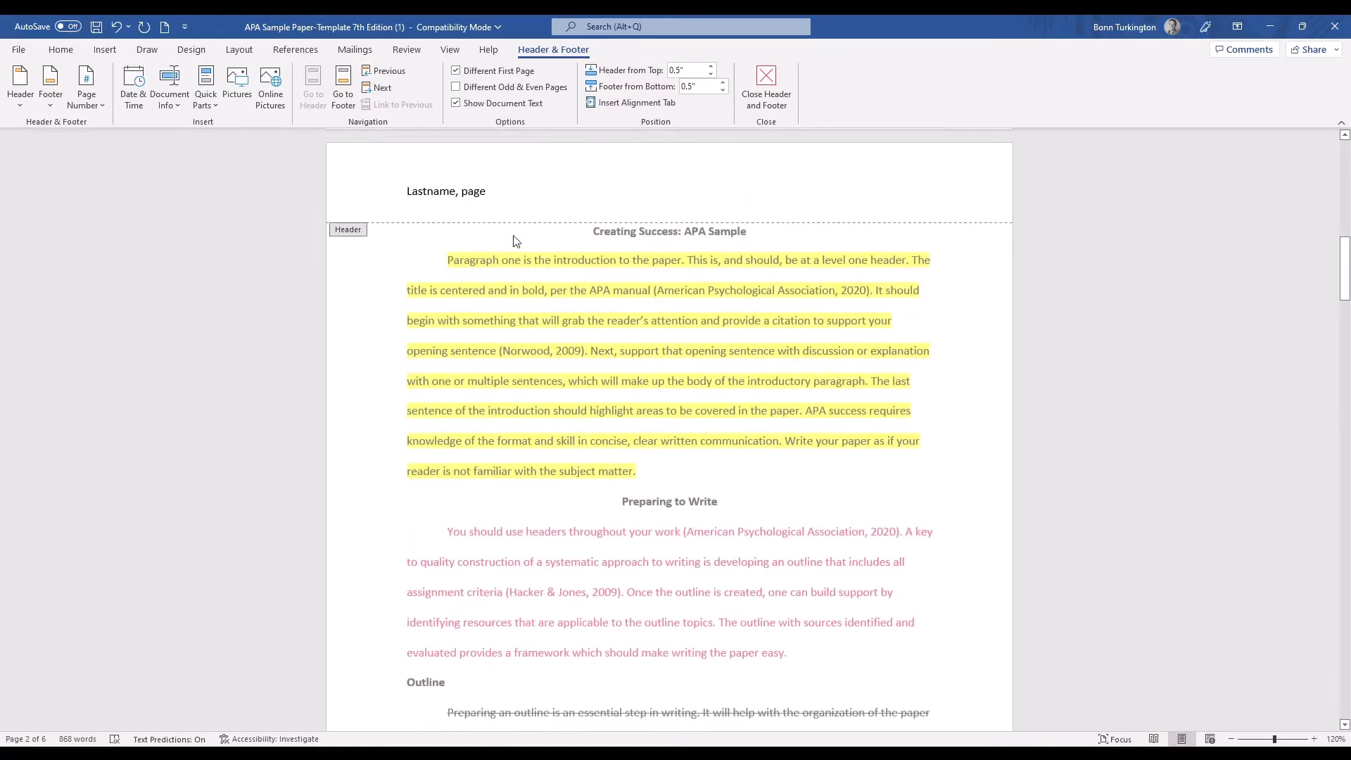
double_click(473, 240)
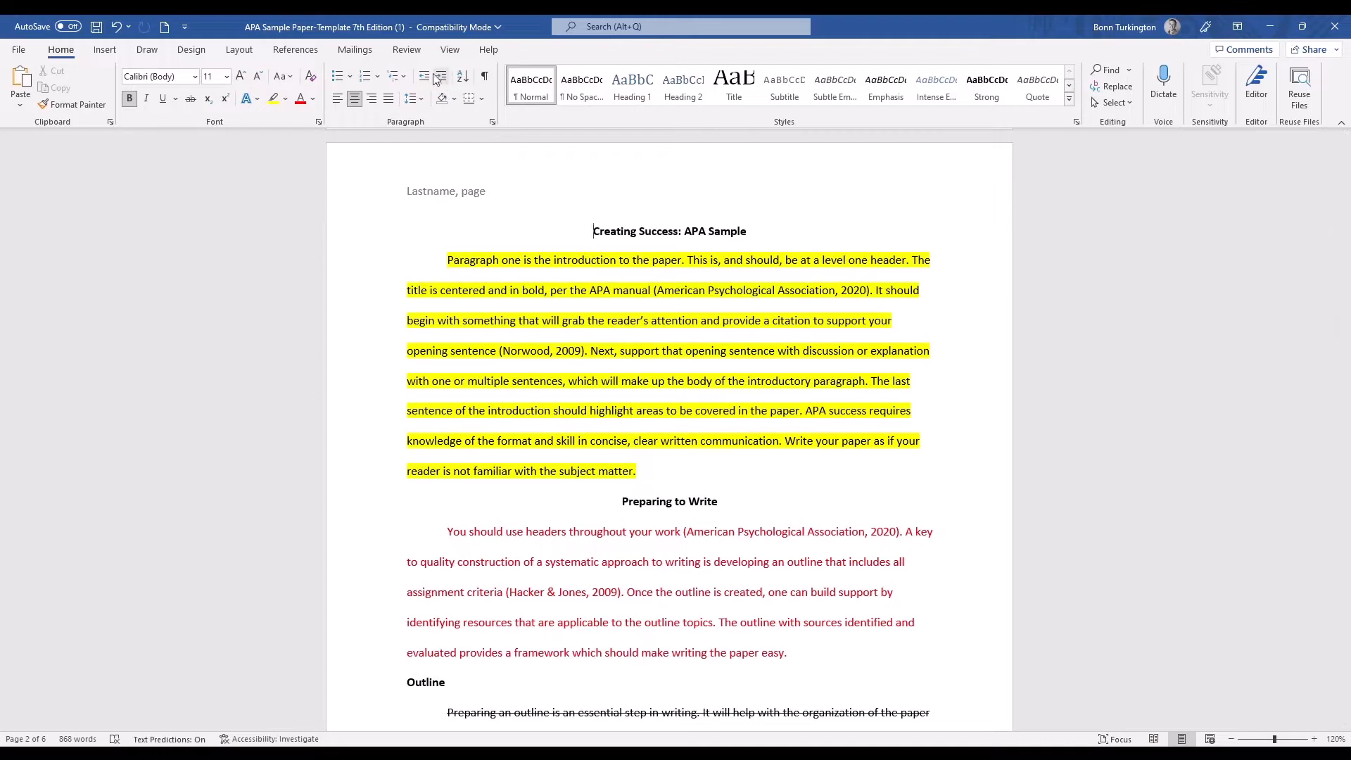
Remove the "Lastname, page" header from the document and undo the removal.
double_click(453, 199)
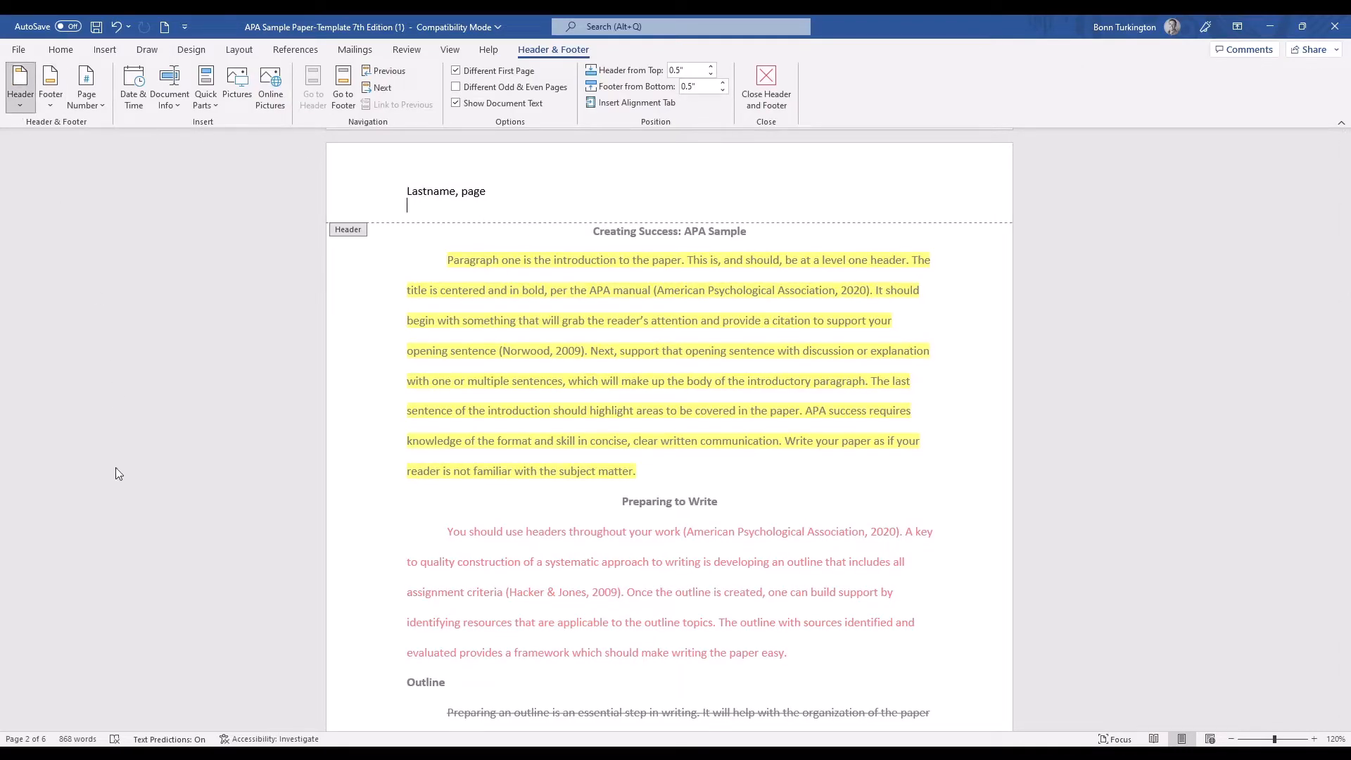
double_click(502, 622)
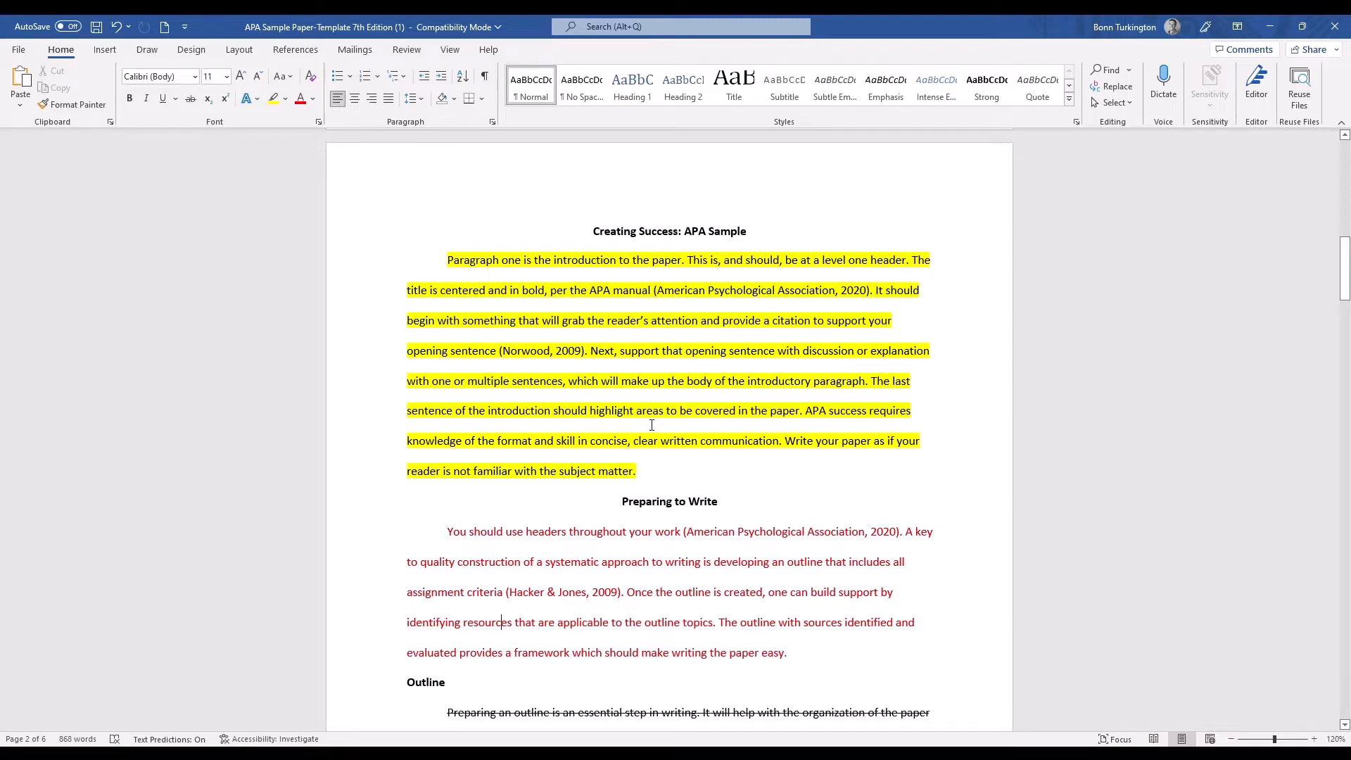
key("ctrl+z")
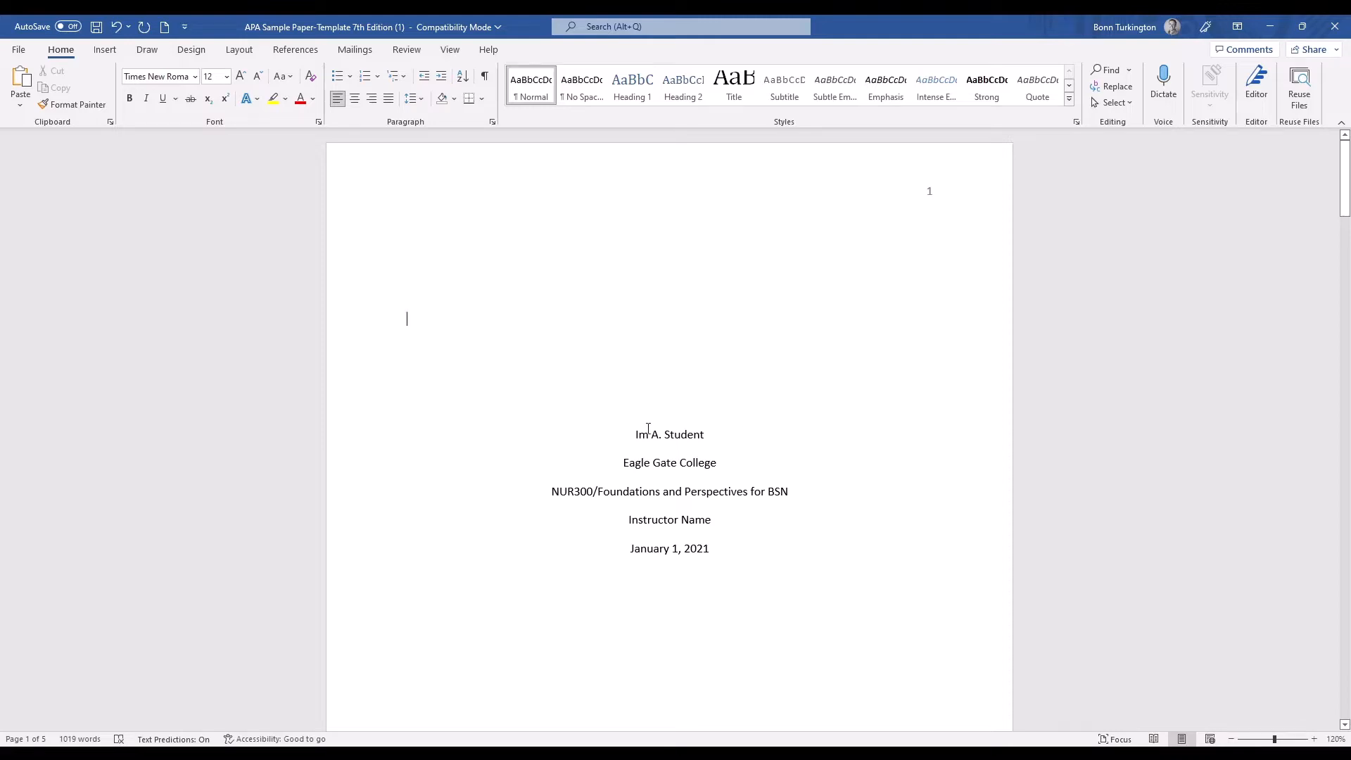
Highlight the student name line on the title page in yellow and the college name in bright green.
scroll(771, 491, "down", 1)
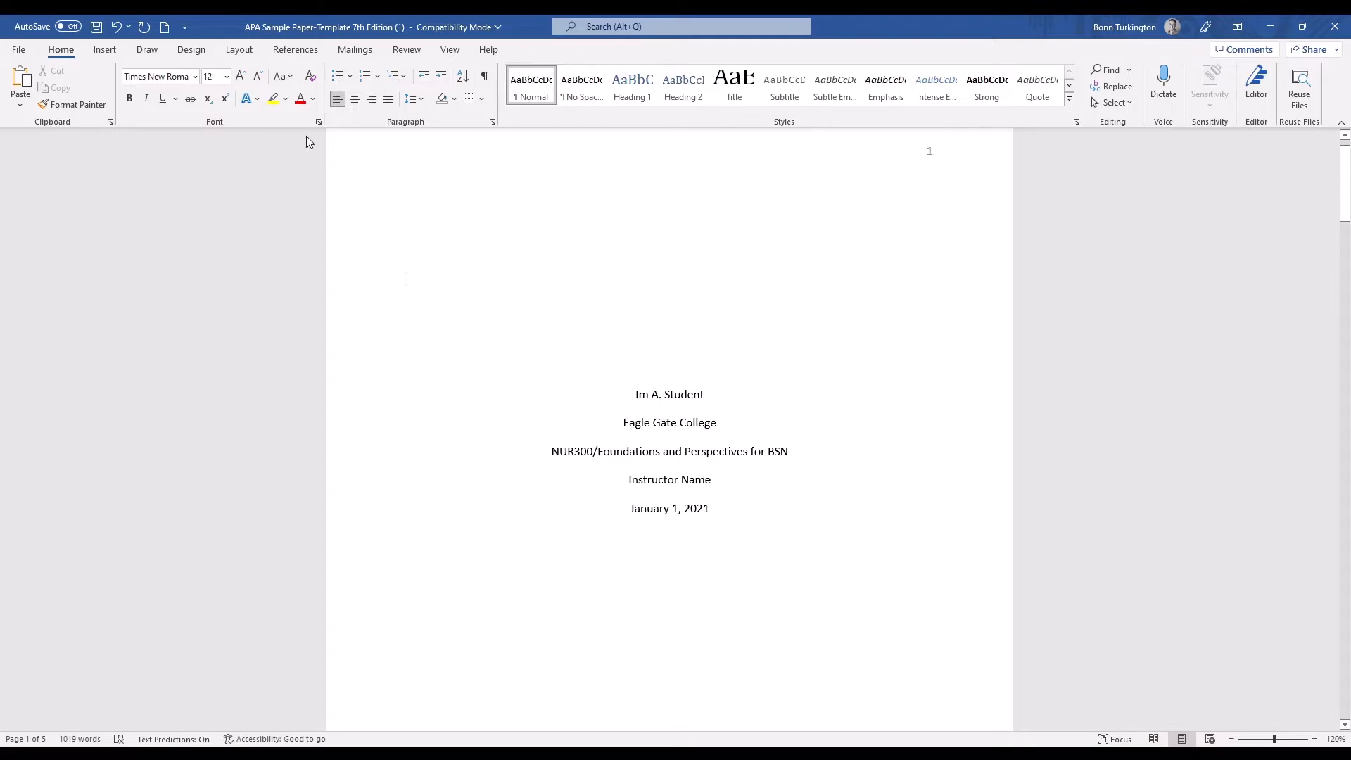
left_click(273, 99)
left_click_drag(629, 395, 704, 395)
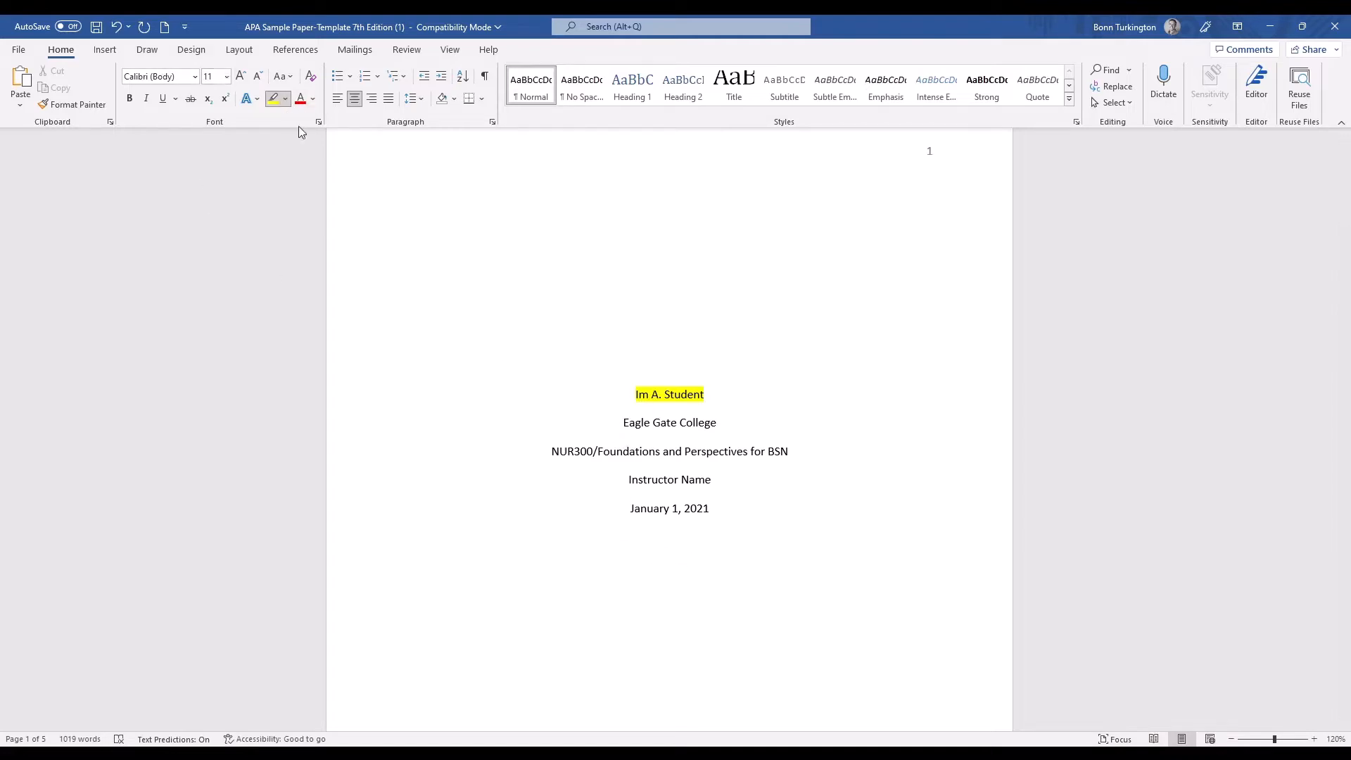
left_click_drag(619, 422, 722, 424)
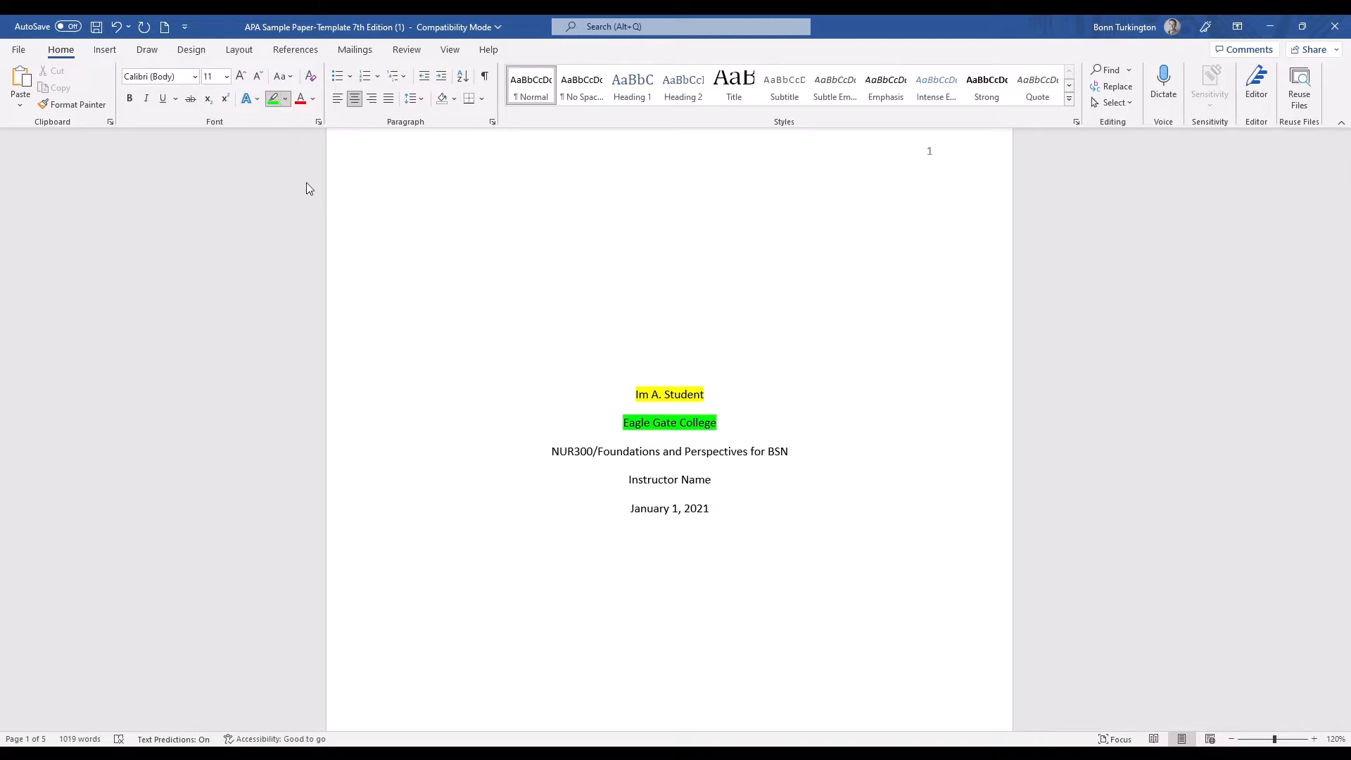
Try a dark blue highlight on the course line of the title page and undo it.
left_click_drag(545, 450, 800, 451)
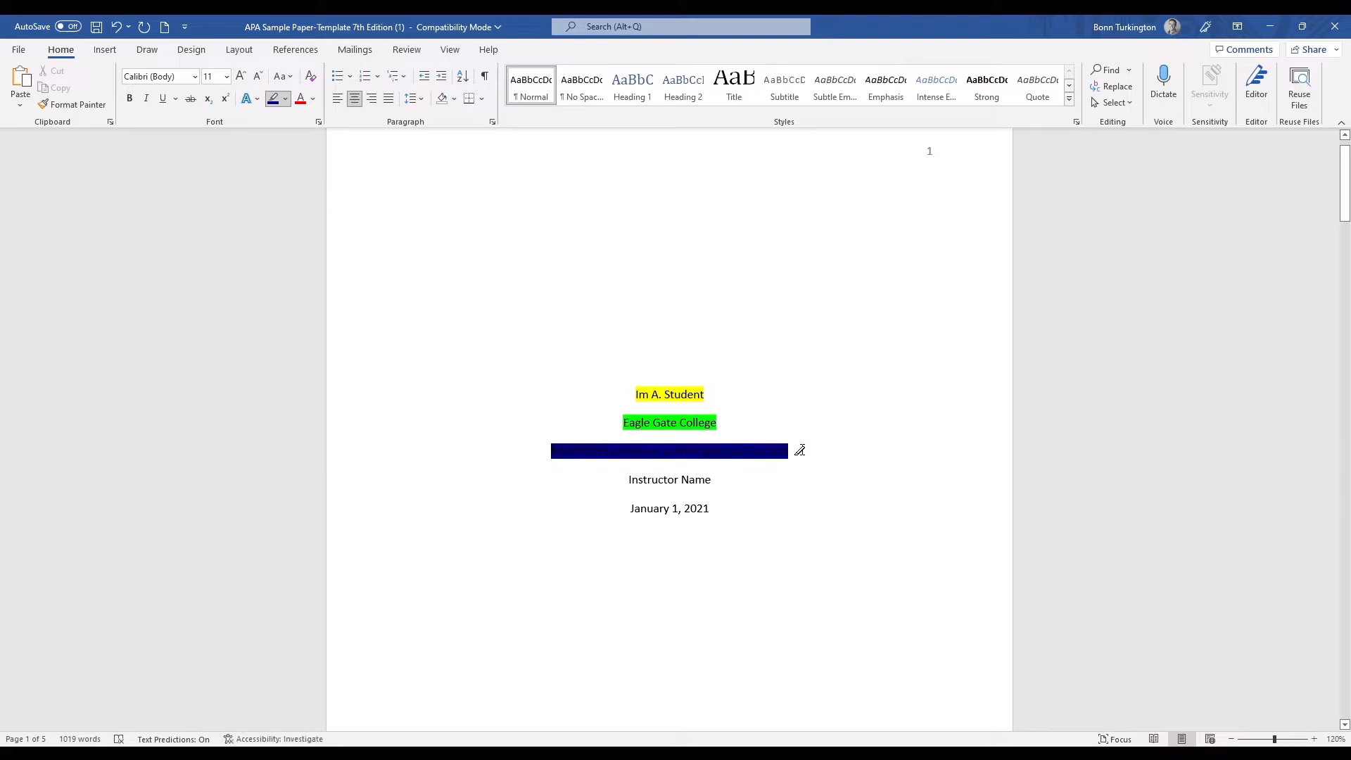
key("ctrl+z")
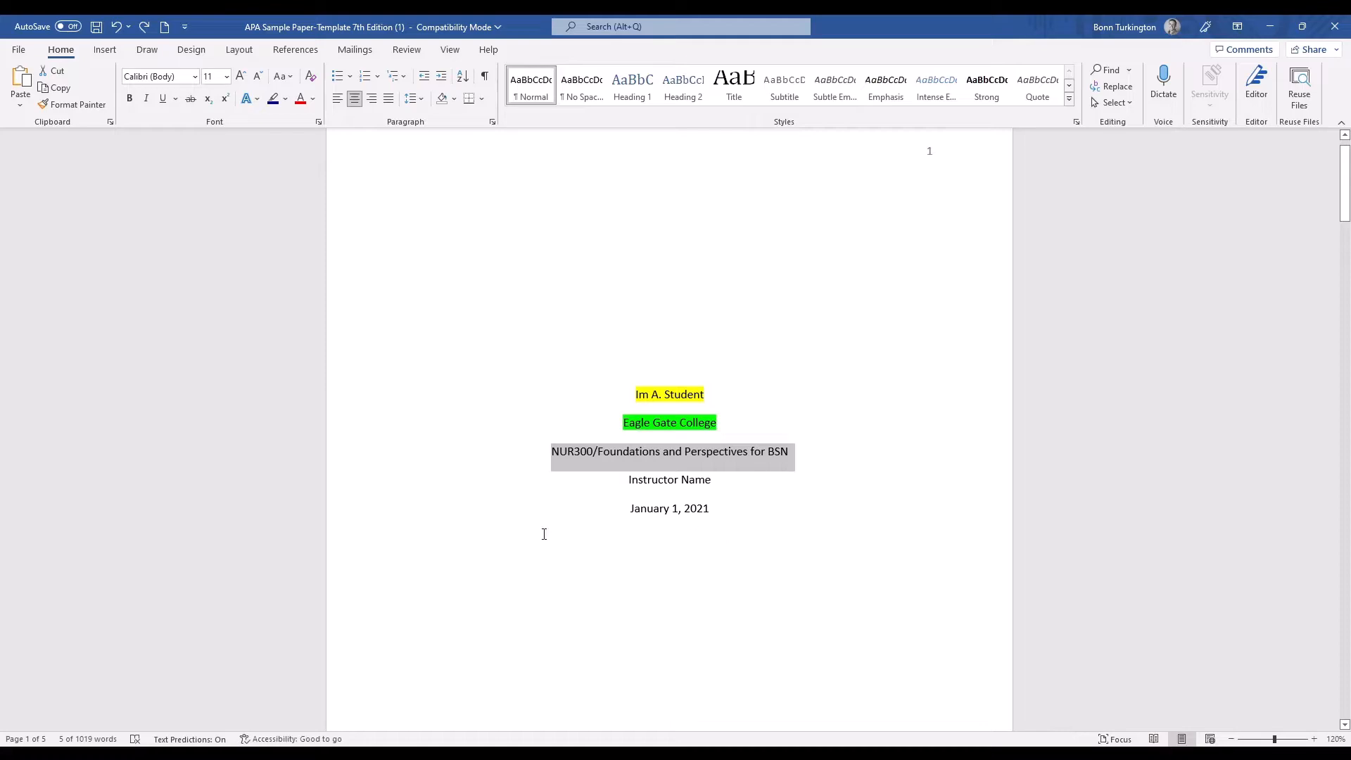
Highlight the whole introductory paragraph under "Creating Success: APA Sample" in yellow and stop highlighting.
scroll(658, 492, "down", 10)
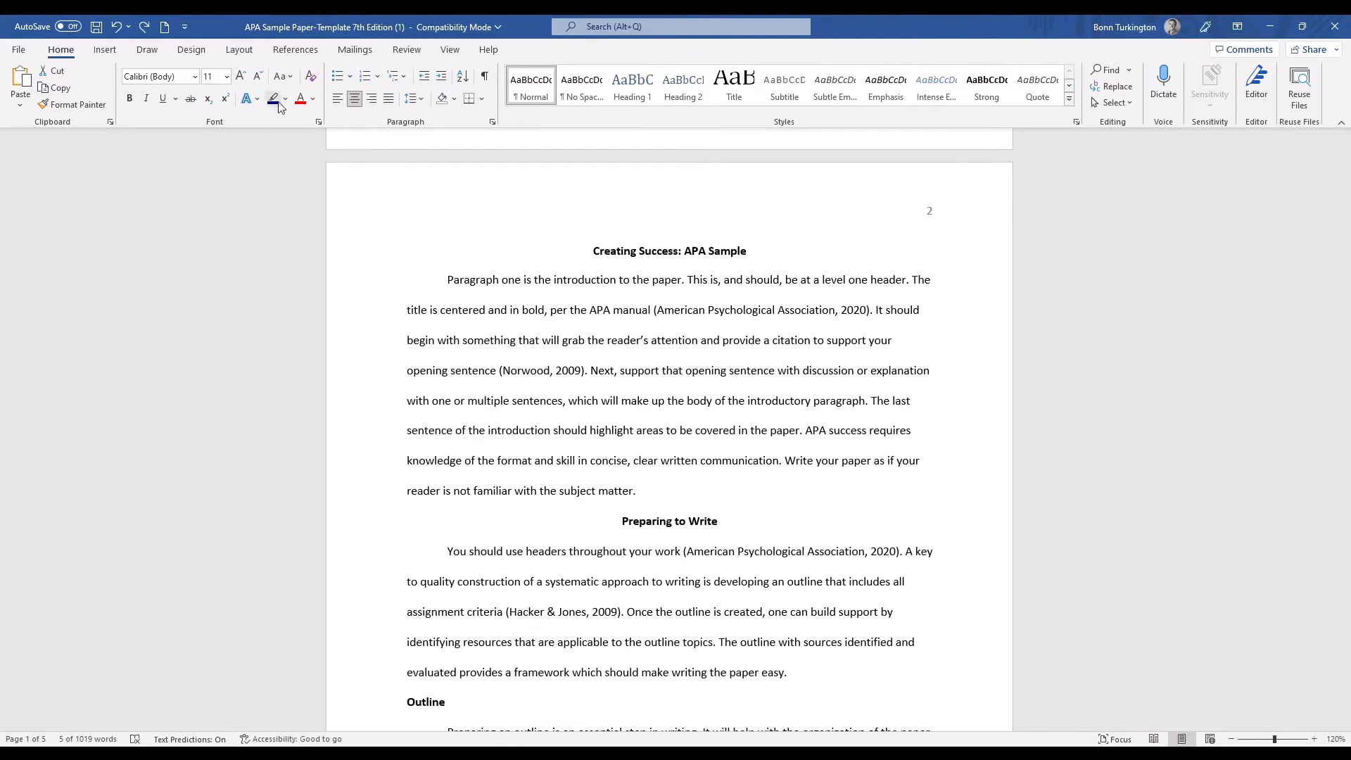
left_click(273, 120)
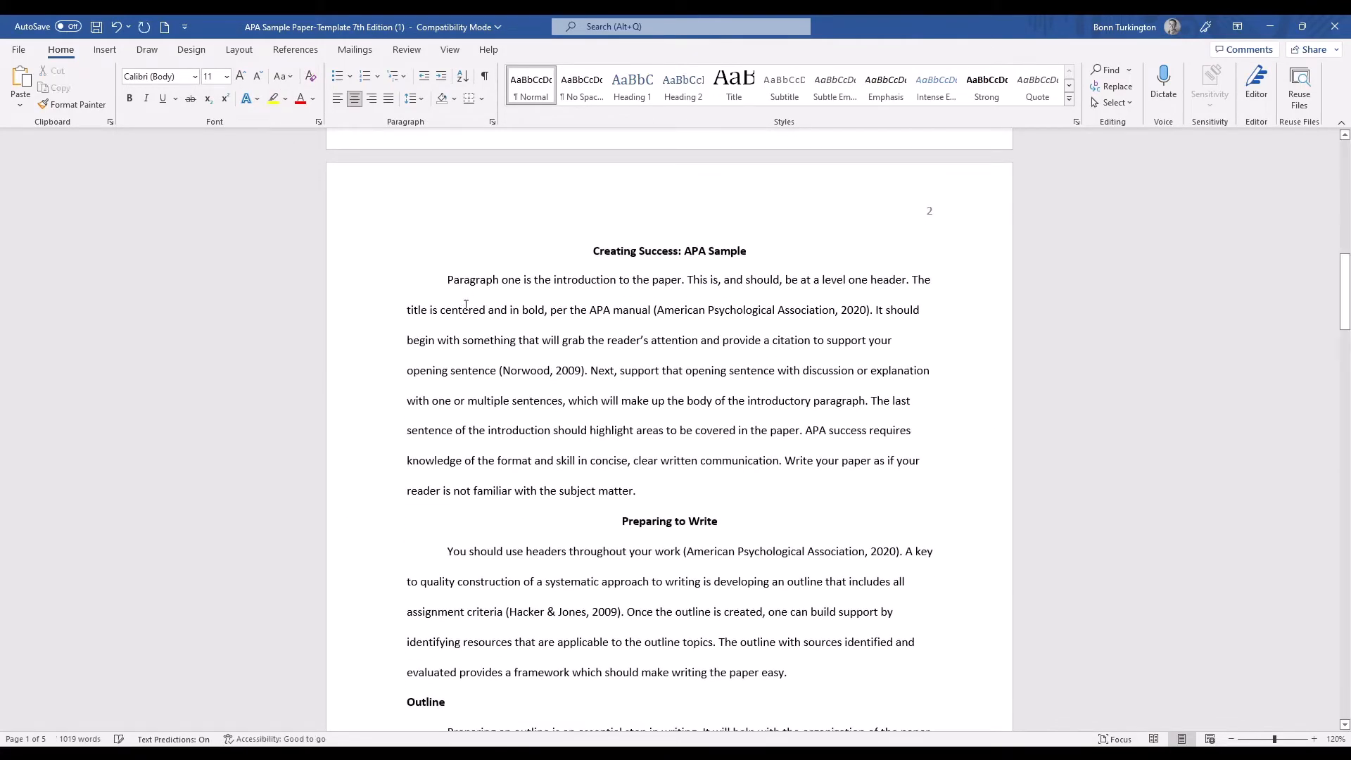
left_click(273, 98)
mouse_move(448, 279)
left_mouse_down()
mouse_move(673, 340)
mouse_move(680, 472)
mouse_move(661, 491)
left_mouse_up()
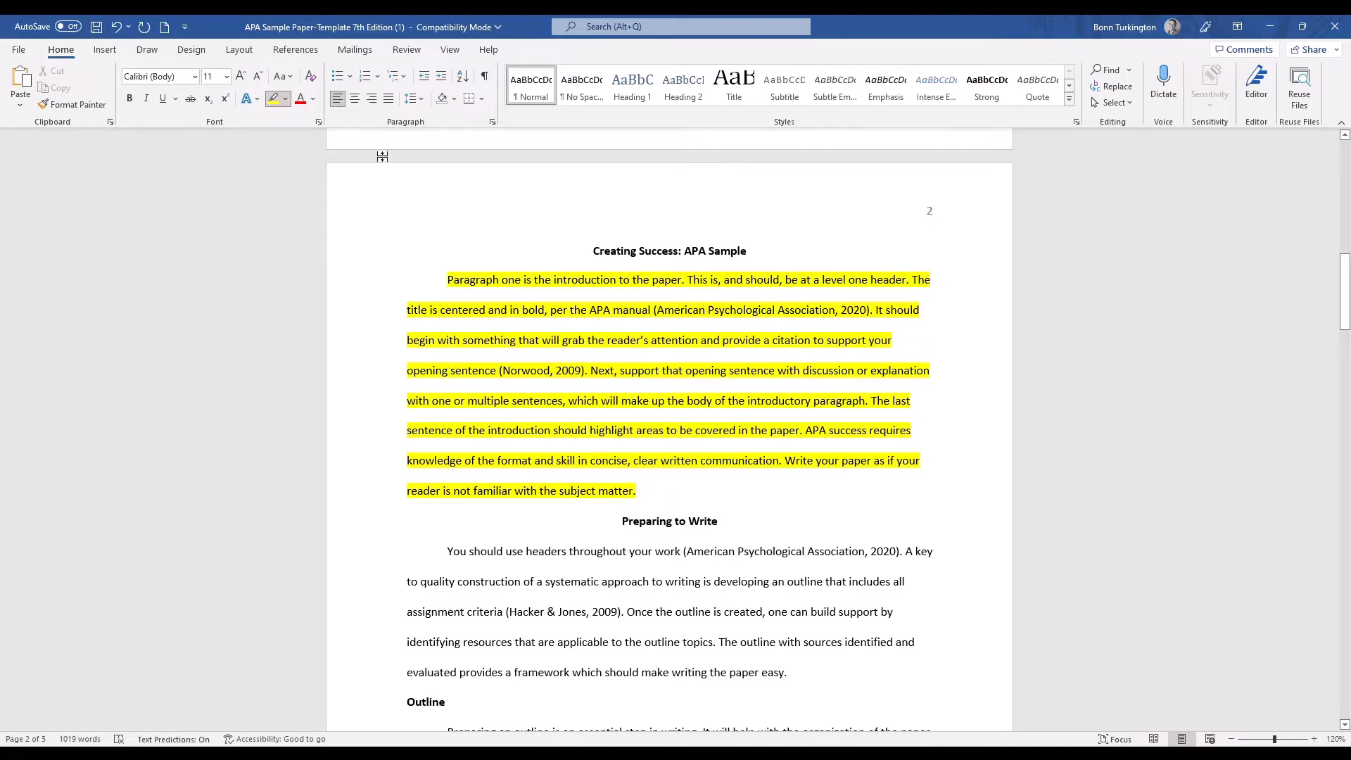
scroll(477, 363, "down", 2)
scroll(477, 362, "down", 1)
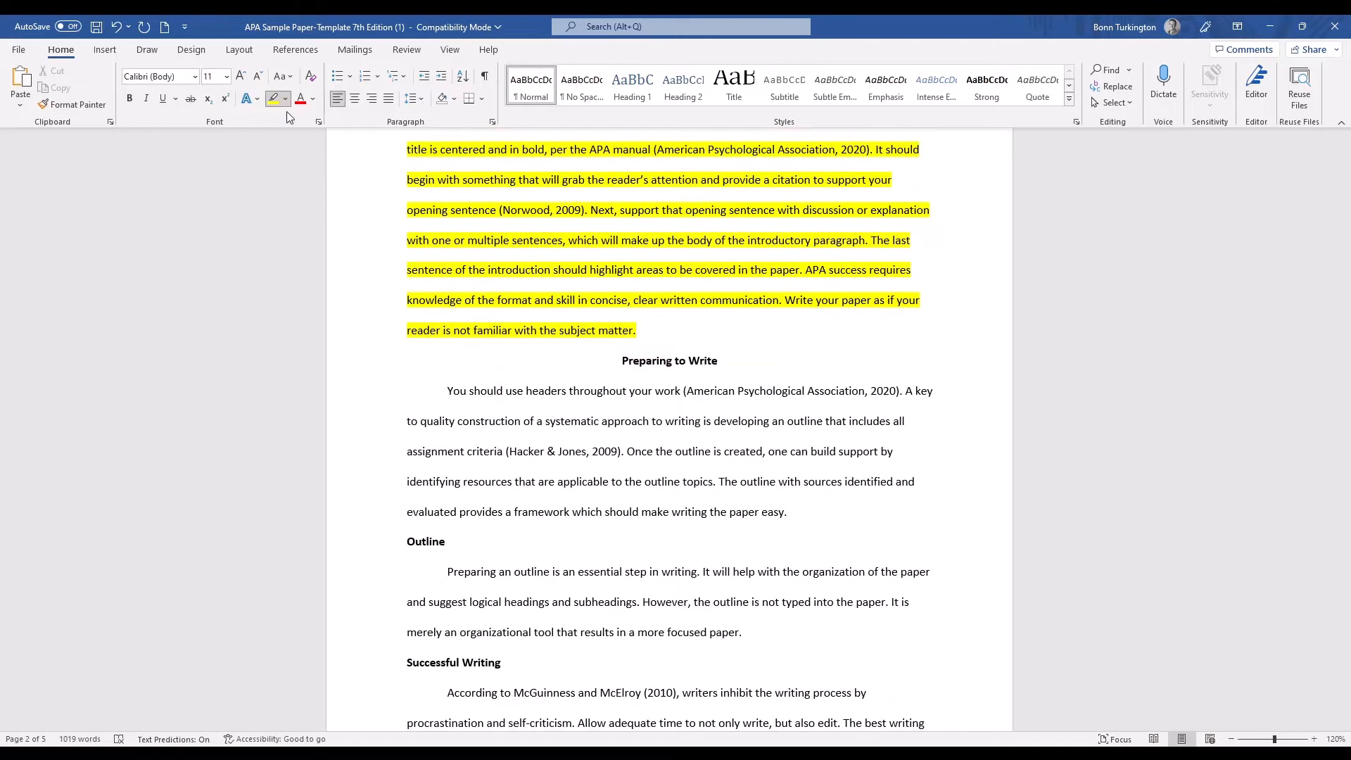
left_click(273, 99)
Change the font color of the paragraph under "Preparing to Write" to red.
scroll(715, 544, "down", 2)
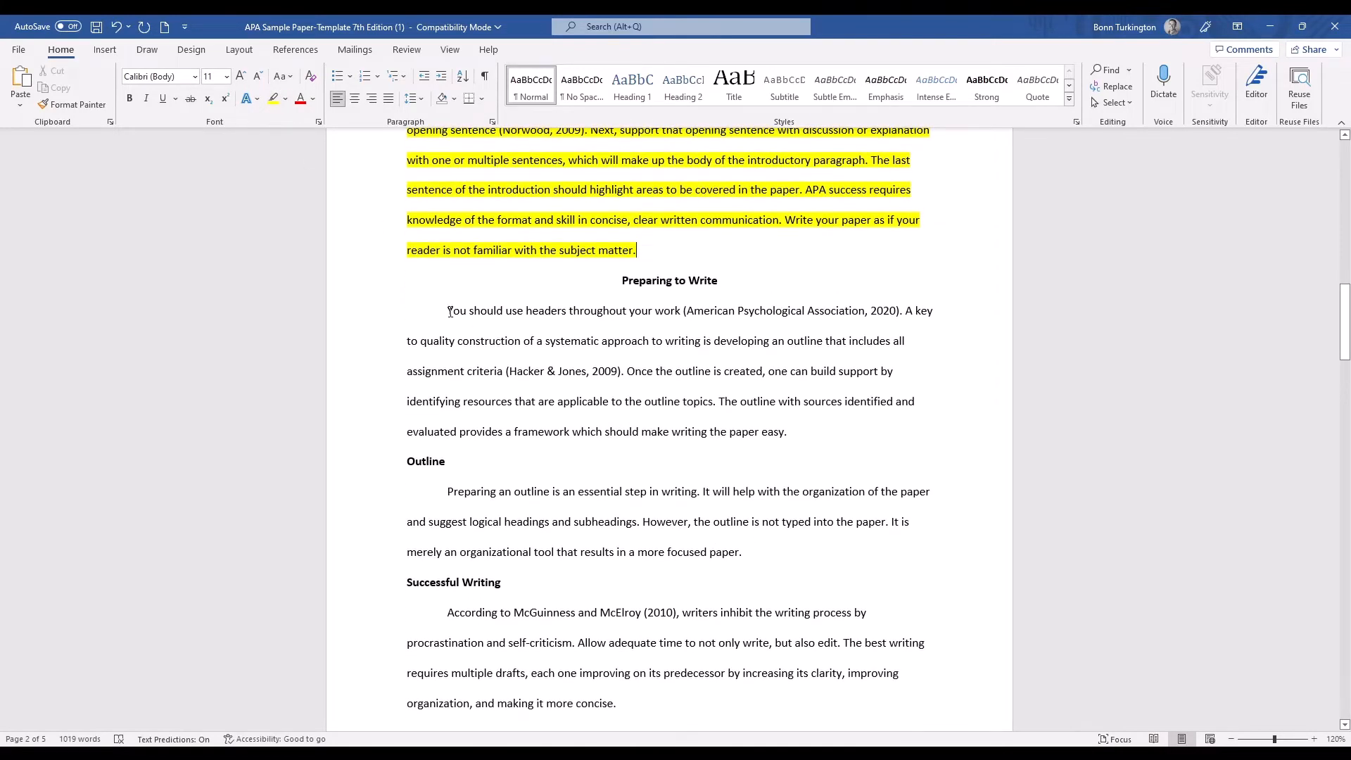
left_click_drag(447, 311, 792, 433)
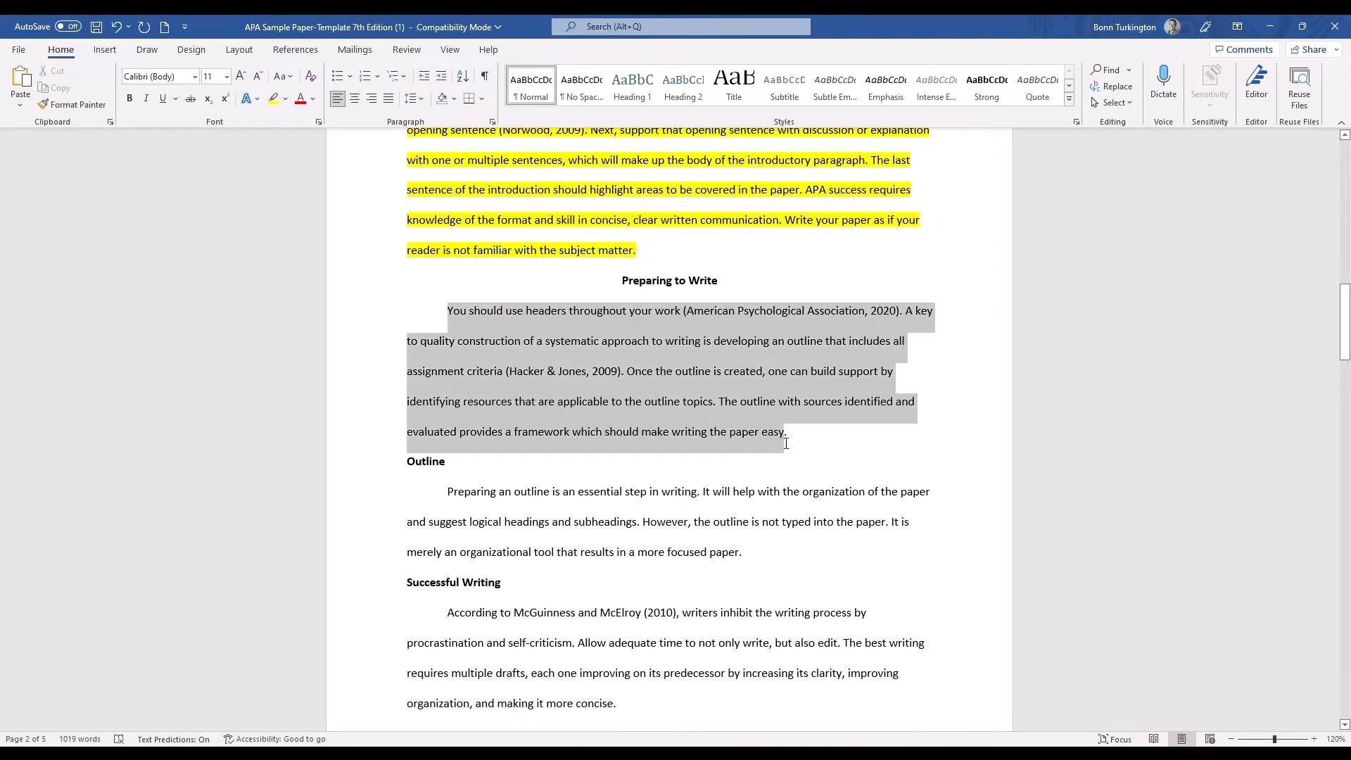
left_click(301, 98)
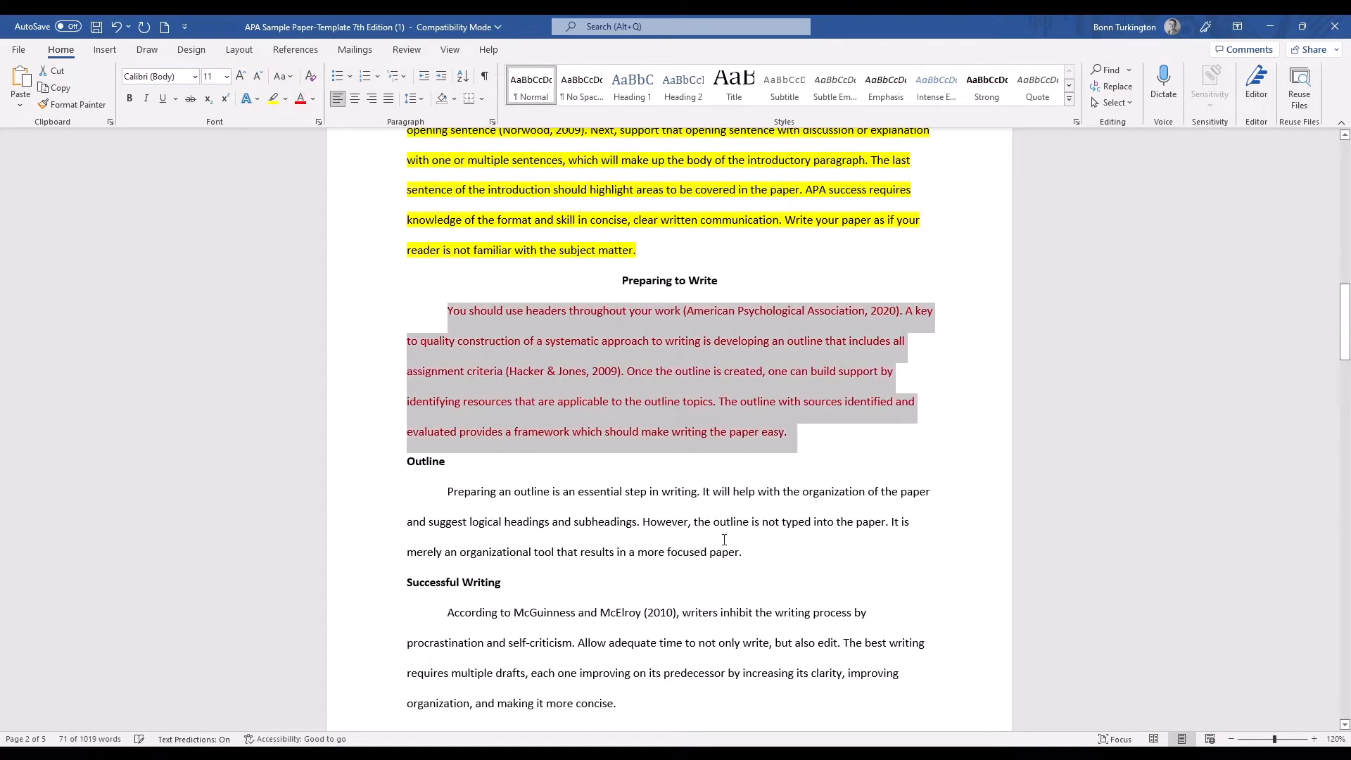
Apply strikethrough to the word "outline" in the second sentence line of the Outline paragraph.
left_click(736, 524)
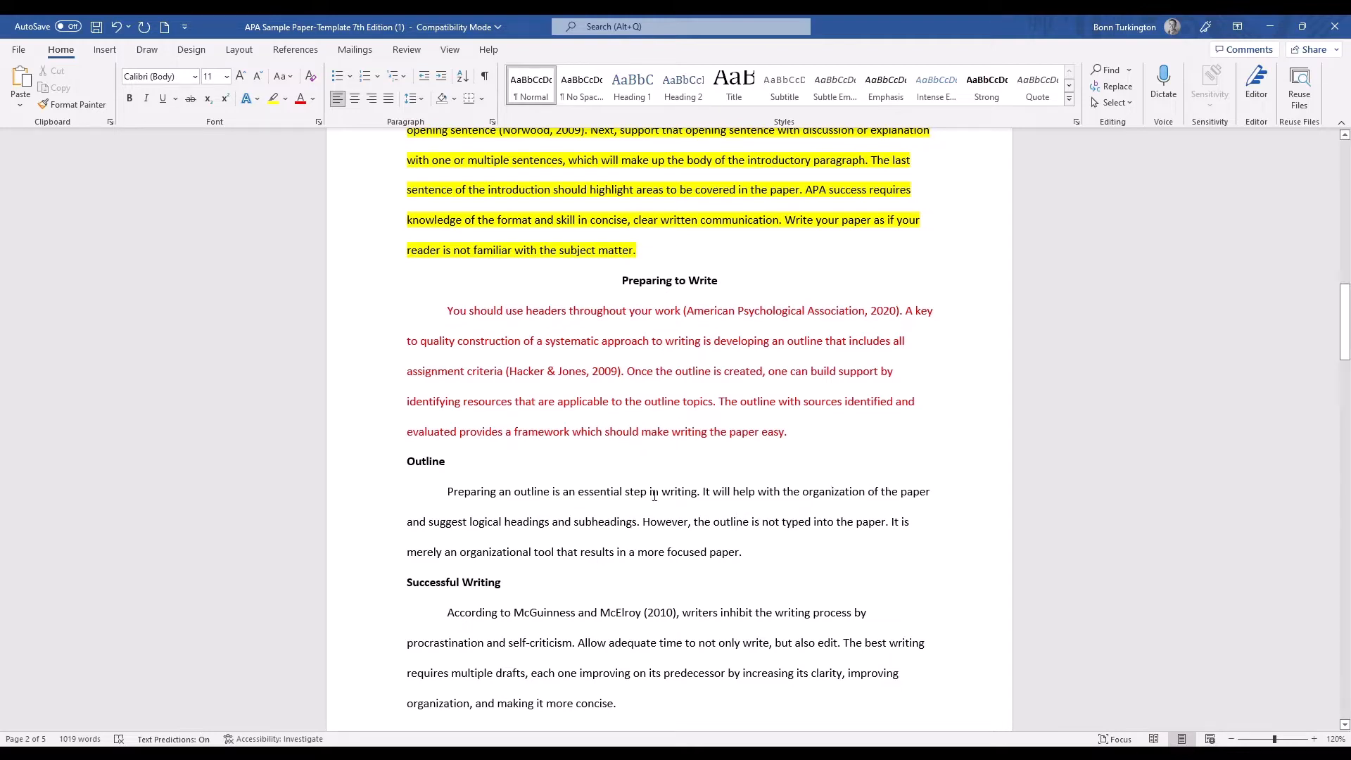
scroll(380, 254, "down", 1)
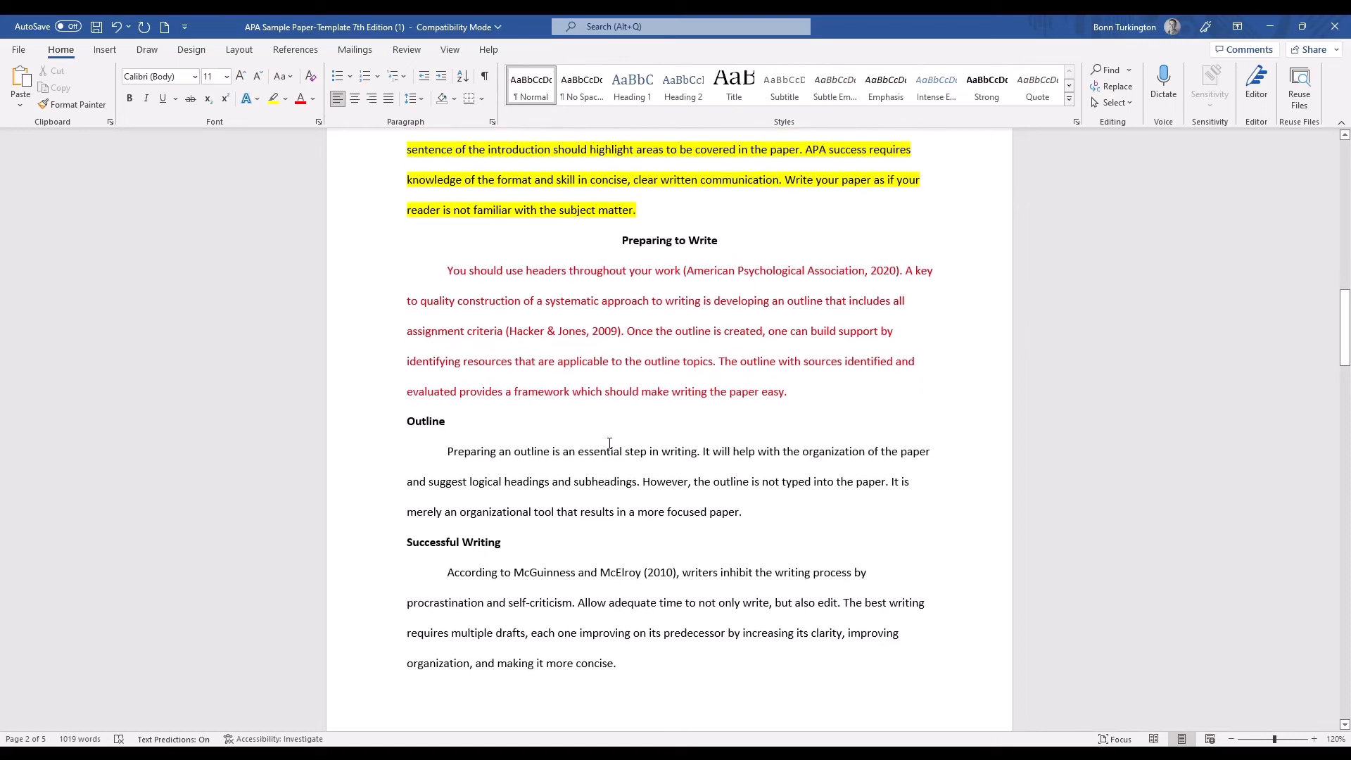
left_click(189, 100)
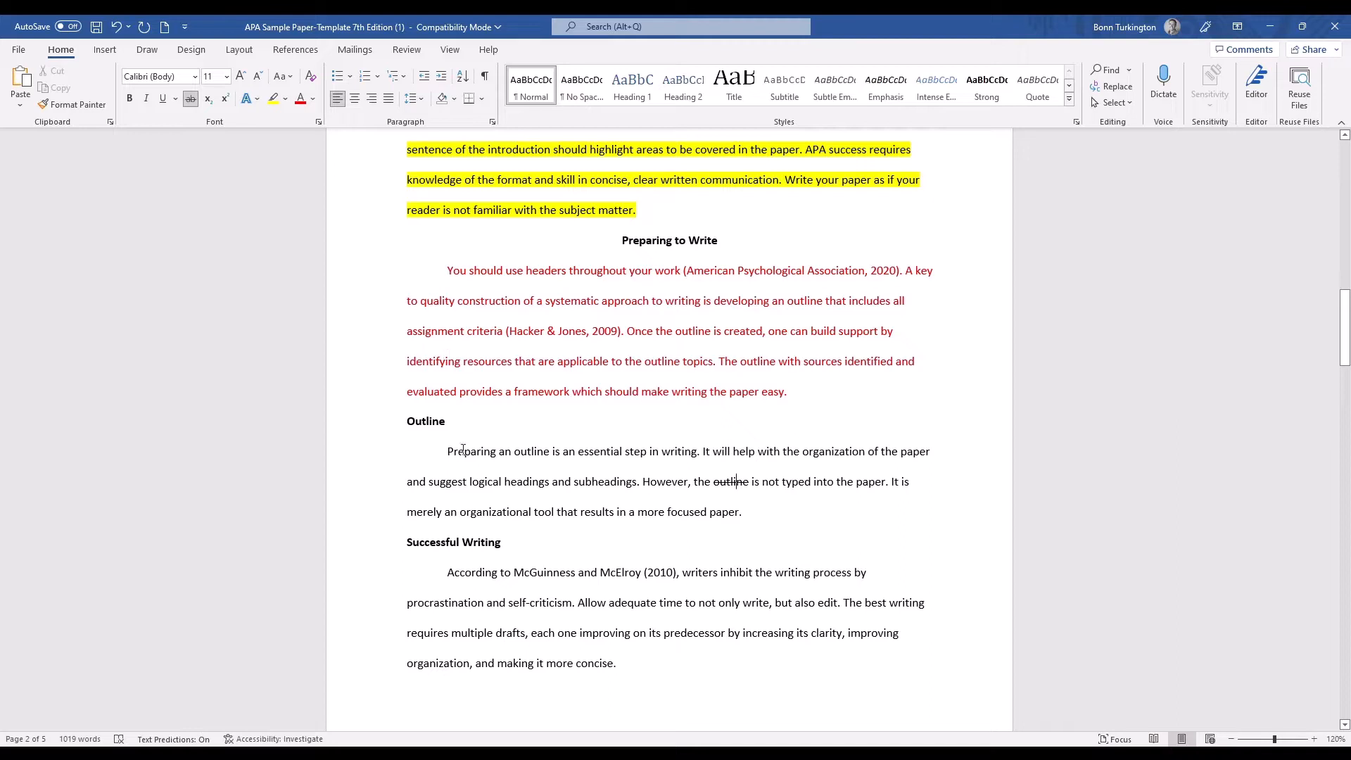
Apply strikethrough to the Outline paragraph from "Preparing an outline" through "However".
left_click_drag(449, 451, 687, 487)
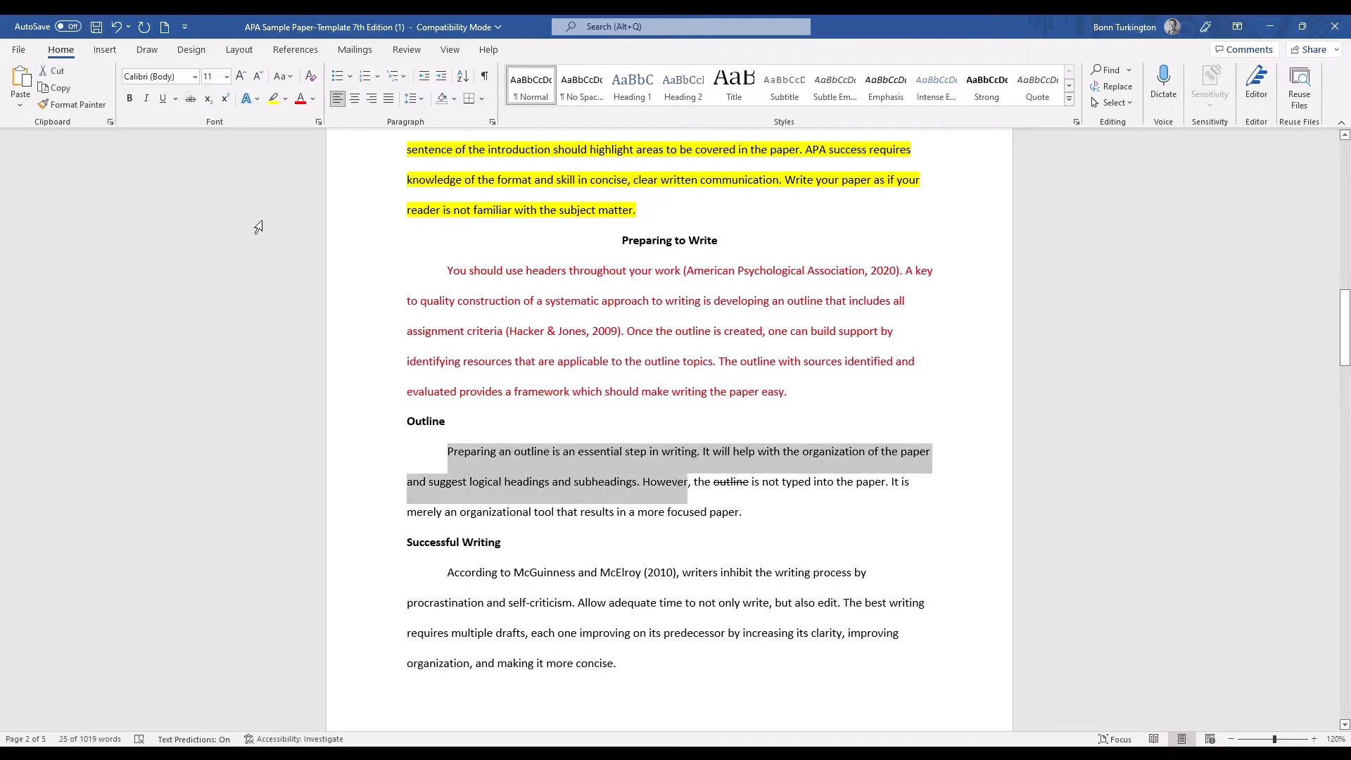
left_click(191, 99)
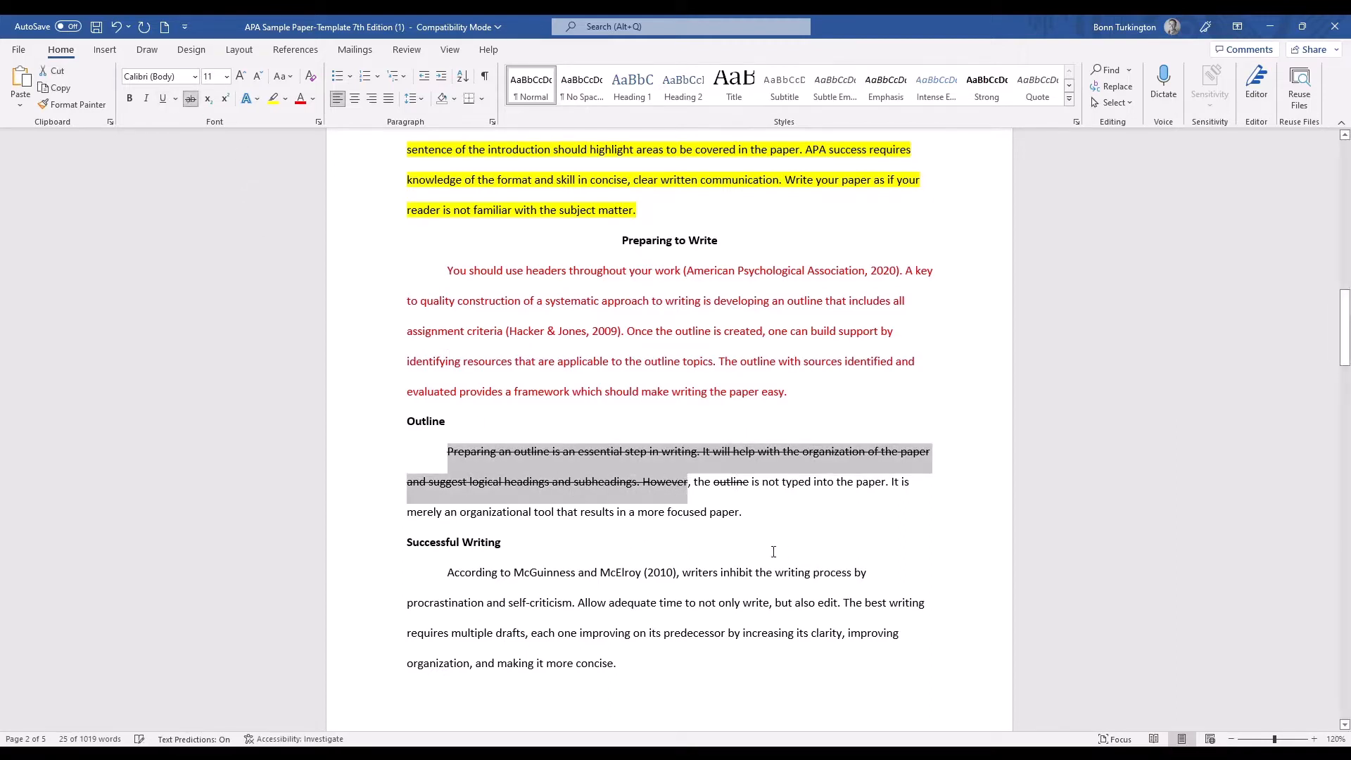
left_click(711, 560)
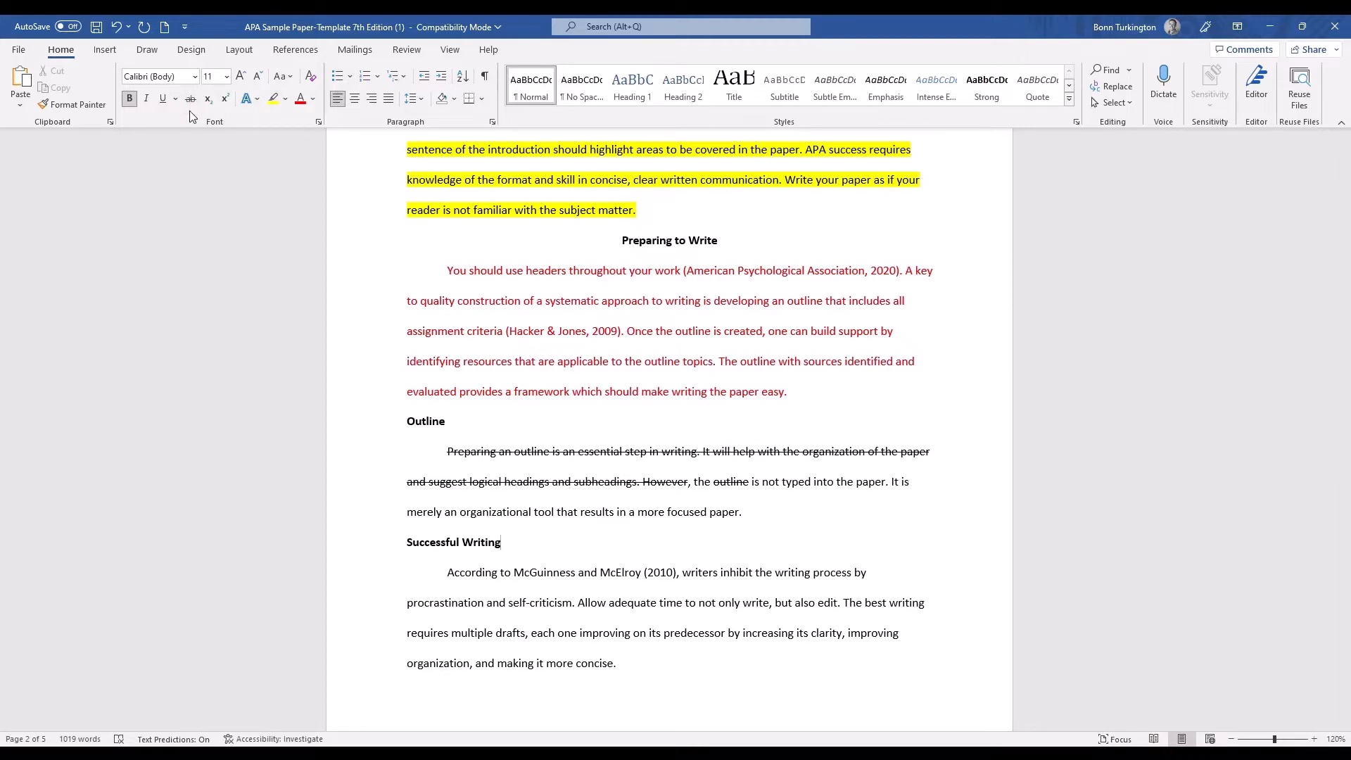
Italicize and underline the whole paragraph under "Successful Writing".
scroll(386, 504, "down", 2)
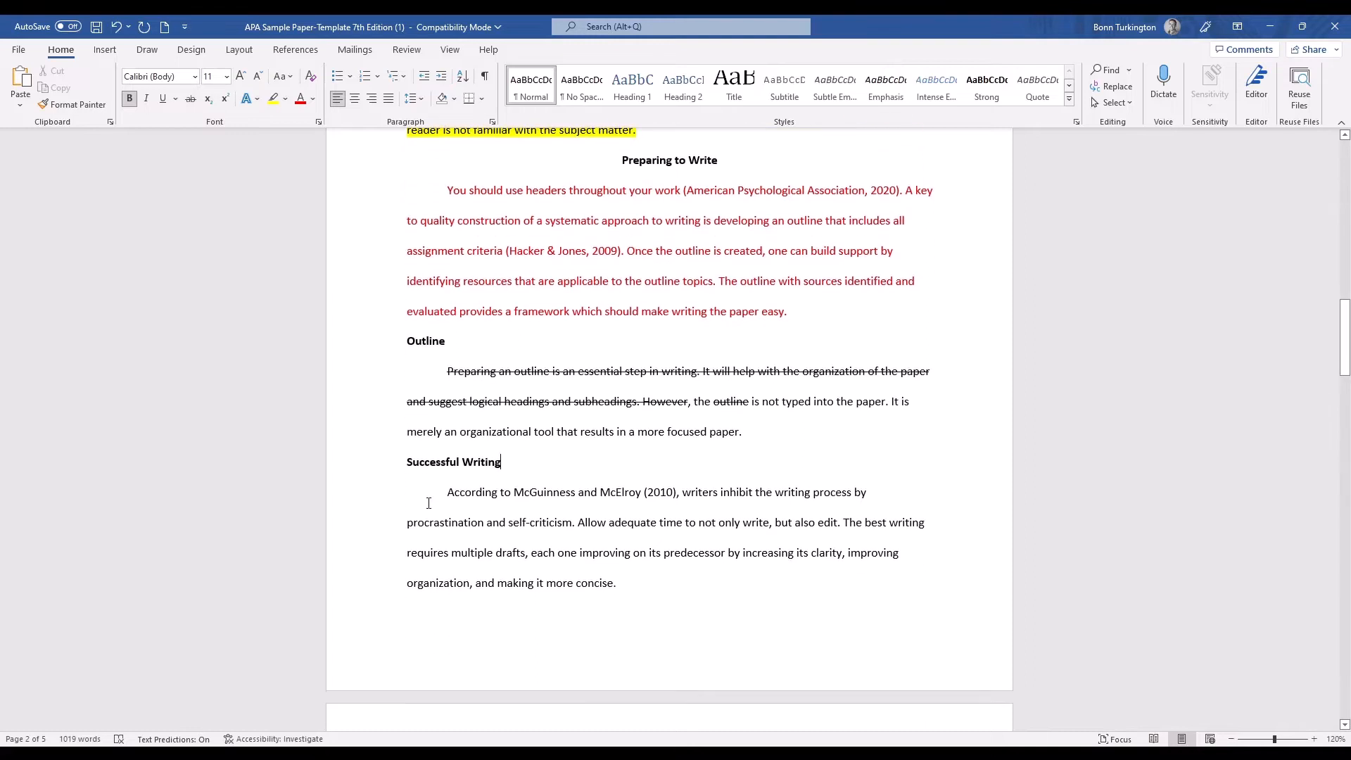
left_click_drag(386, 496, 648, 542)
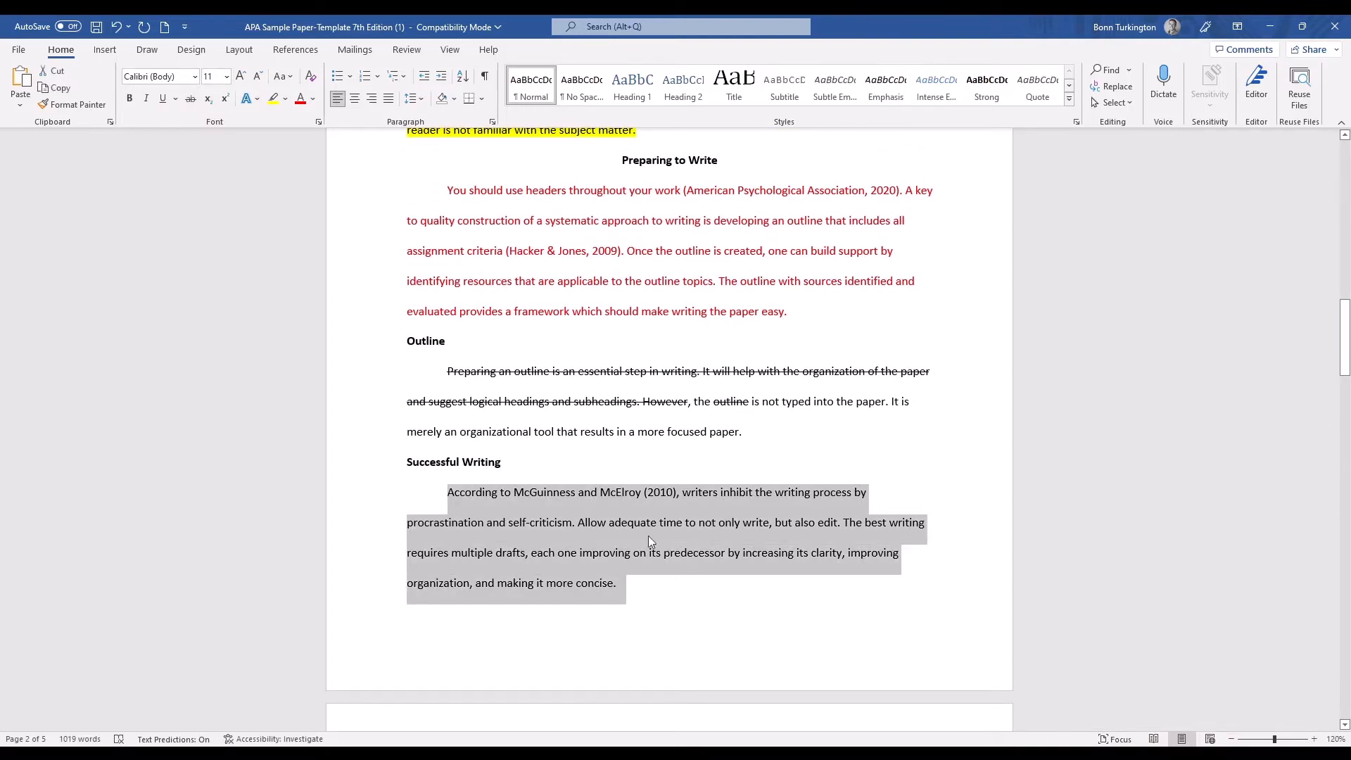
left_click(146, 99)
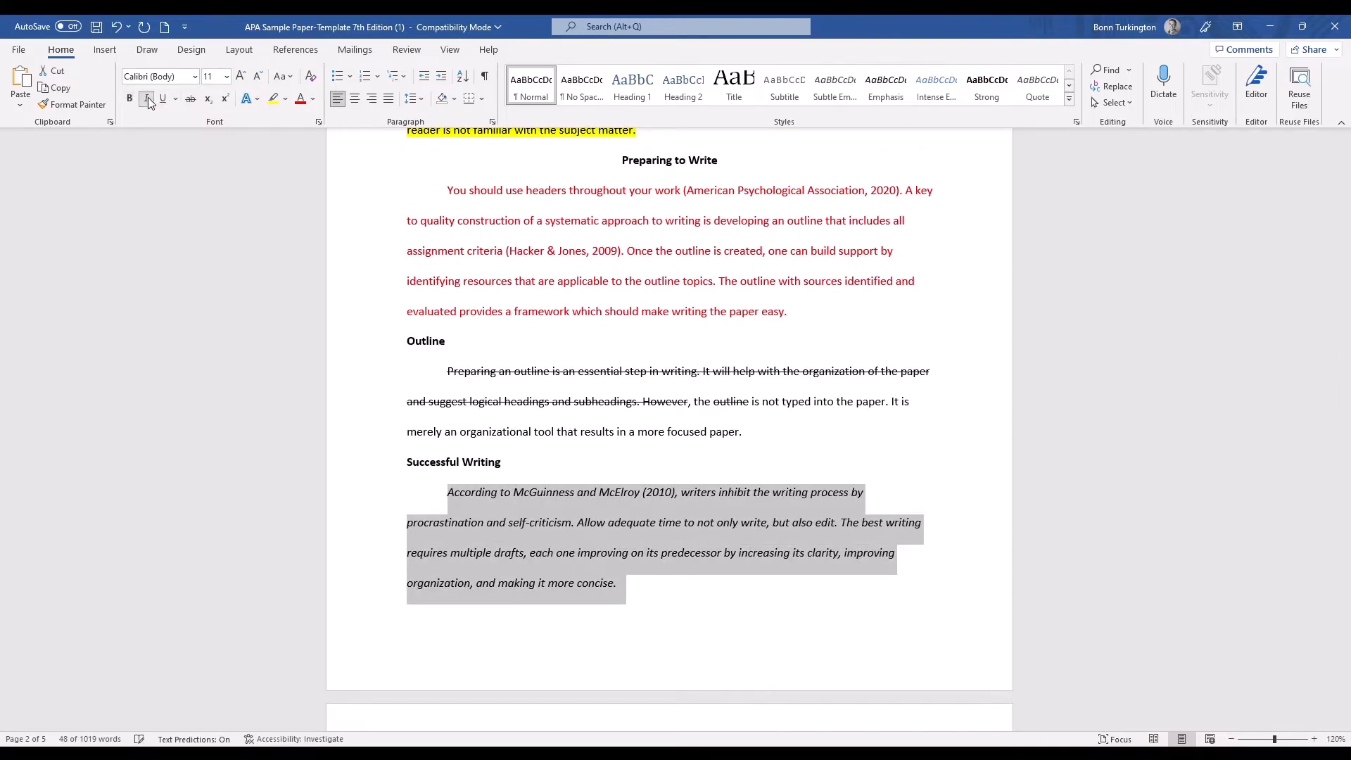
left_click(163, 100)
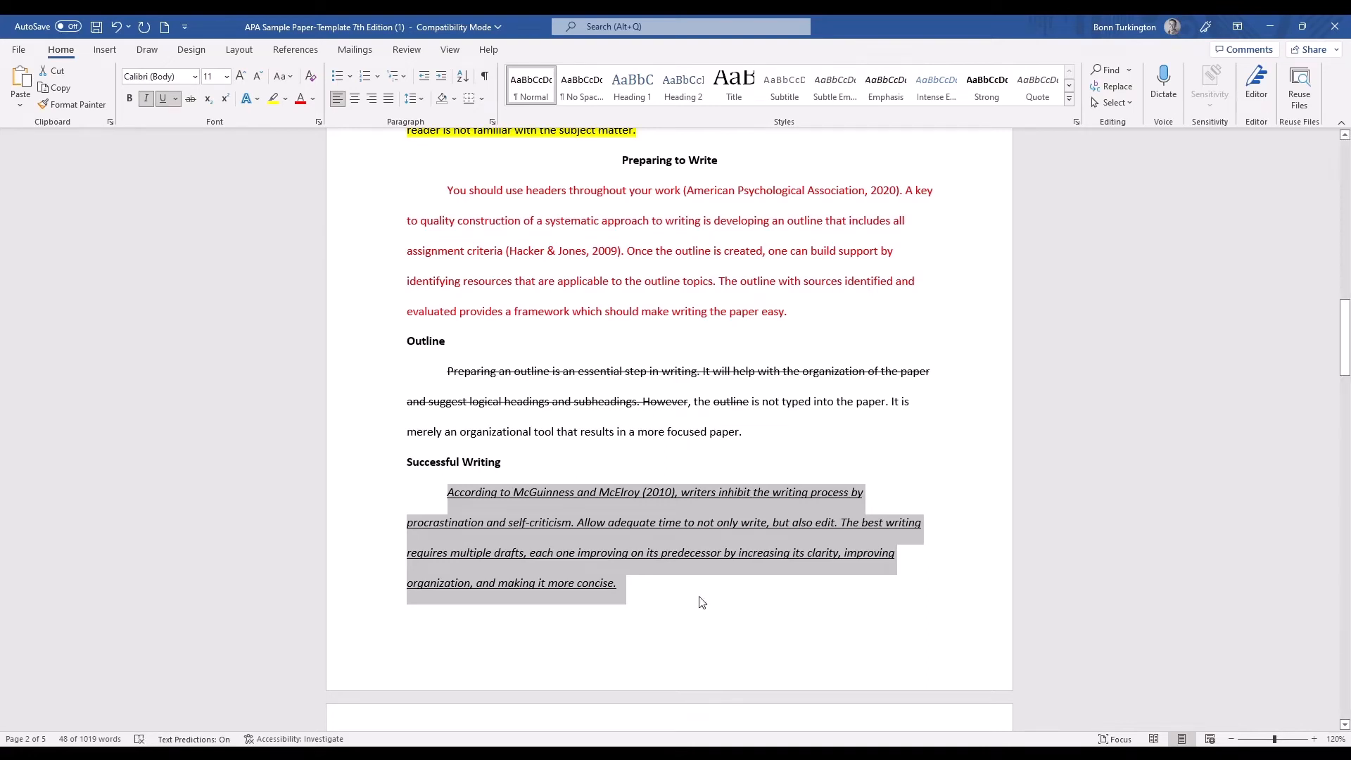
left_click(642, 525)
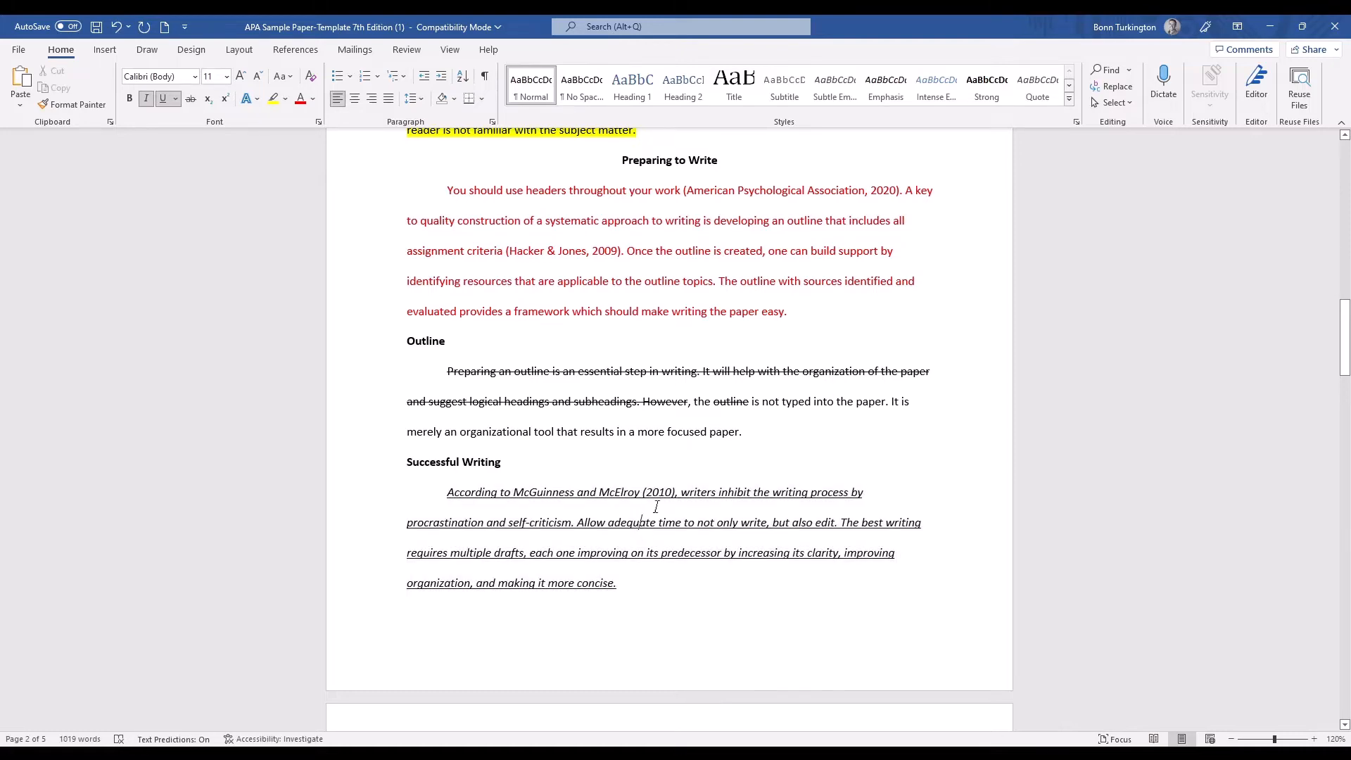
Show the paragraph and space formatting marks and check them on page 2.
scroll(498, 328, "up", 5)
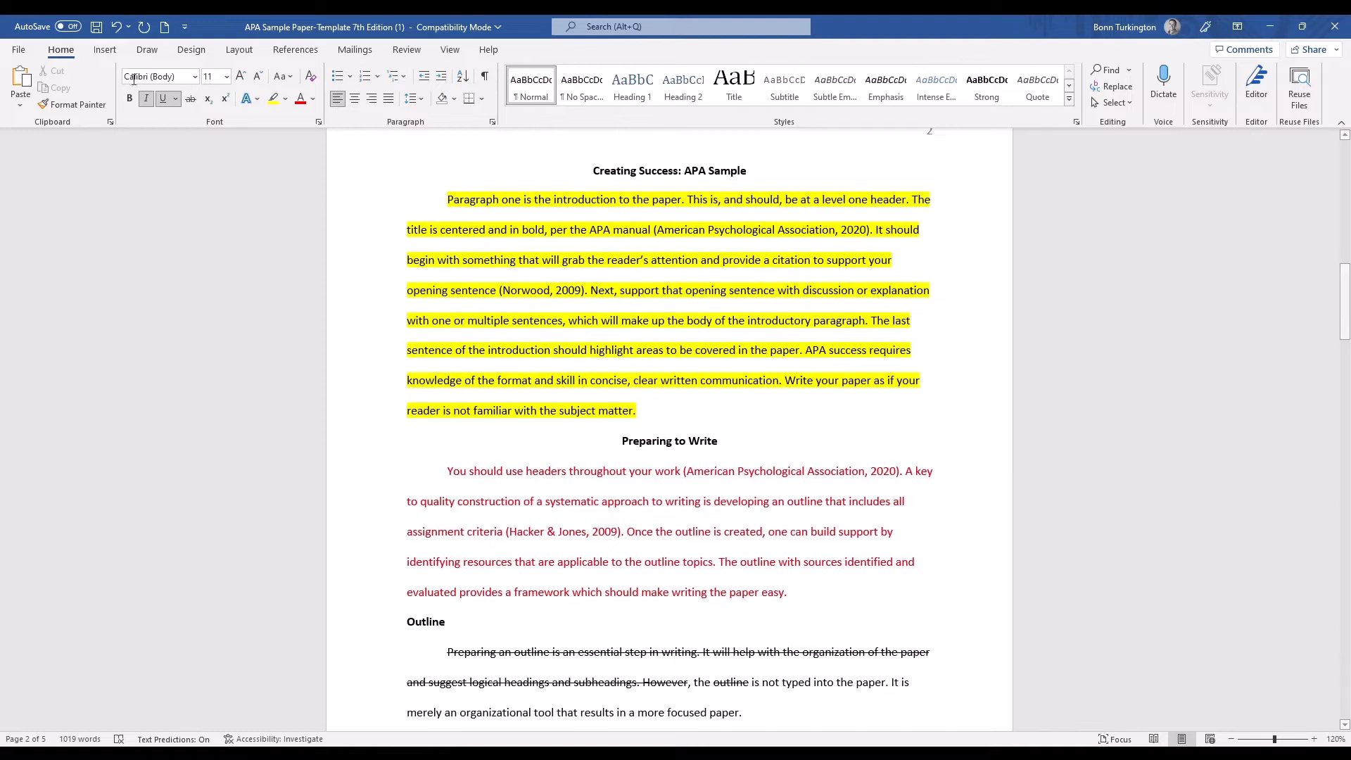
left_click(487, 76)
scroll(710, 266, "up", 1)
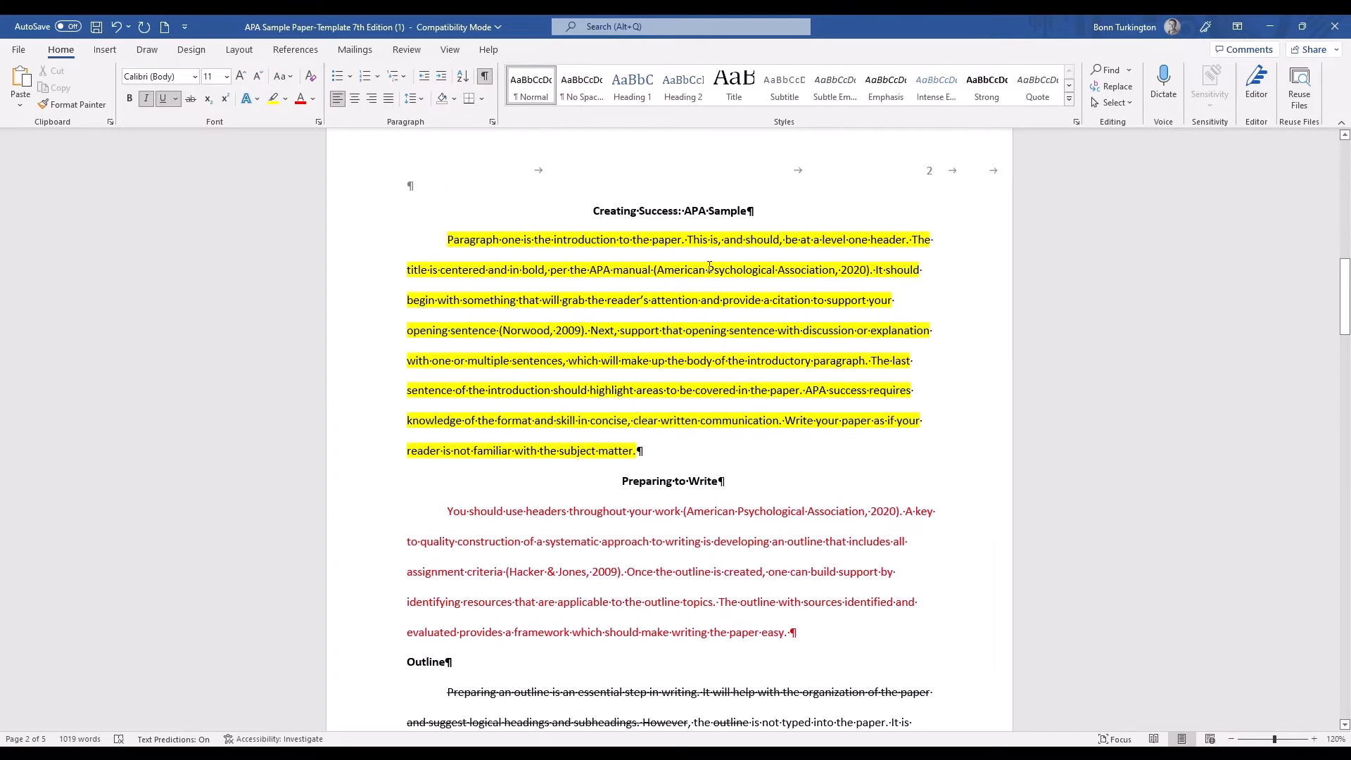
scroll(711, 267, "down", 8)
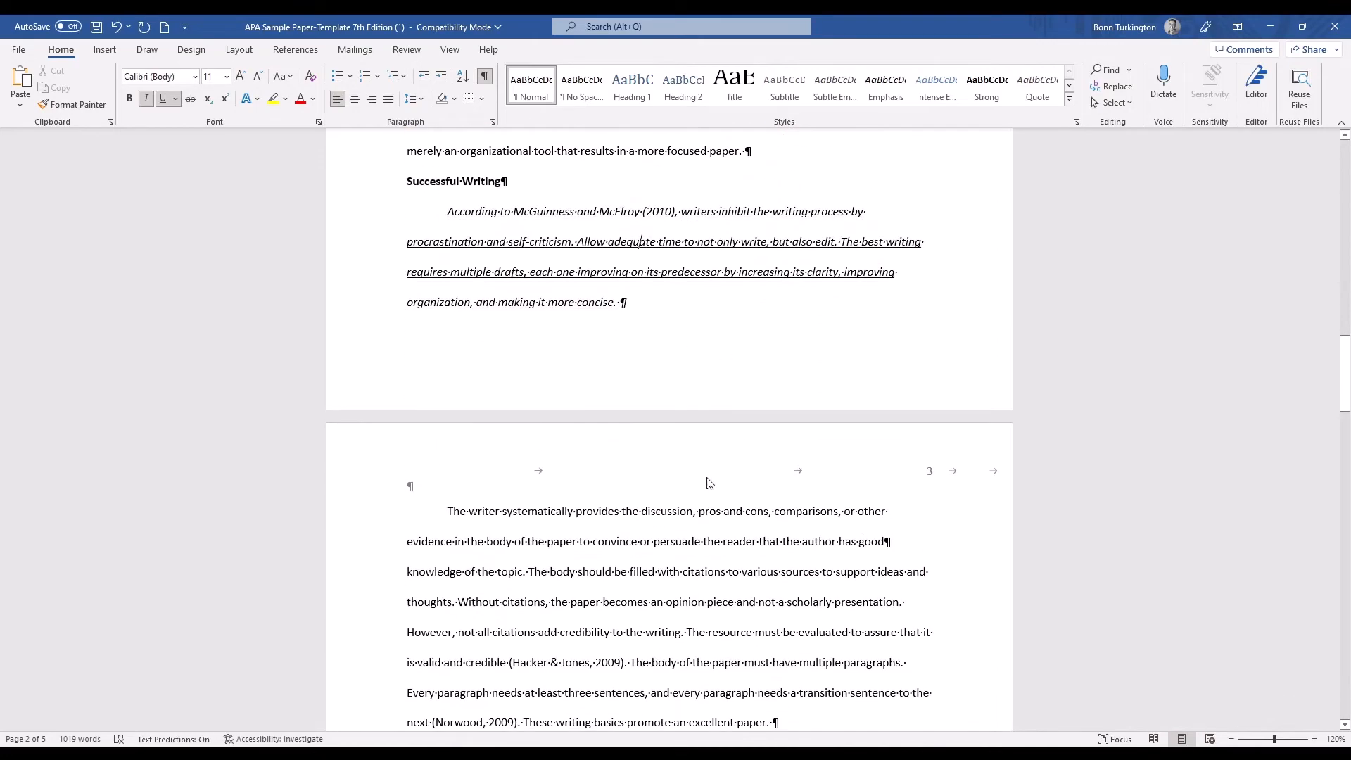
Insert four blank paragraphs before "The writer systematically provides" on page 3 and hide the formatting marks.
left_click(448, 512)
key("Return")
key("Return")
key("Return")
key("Return")
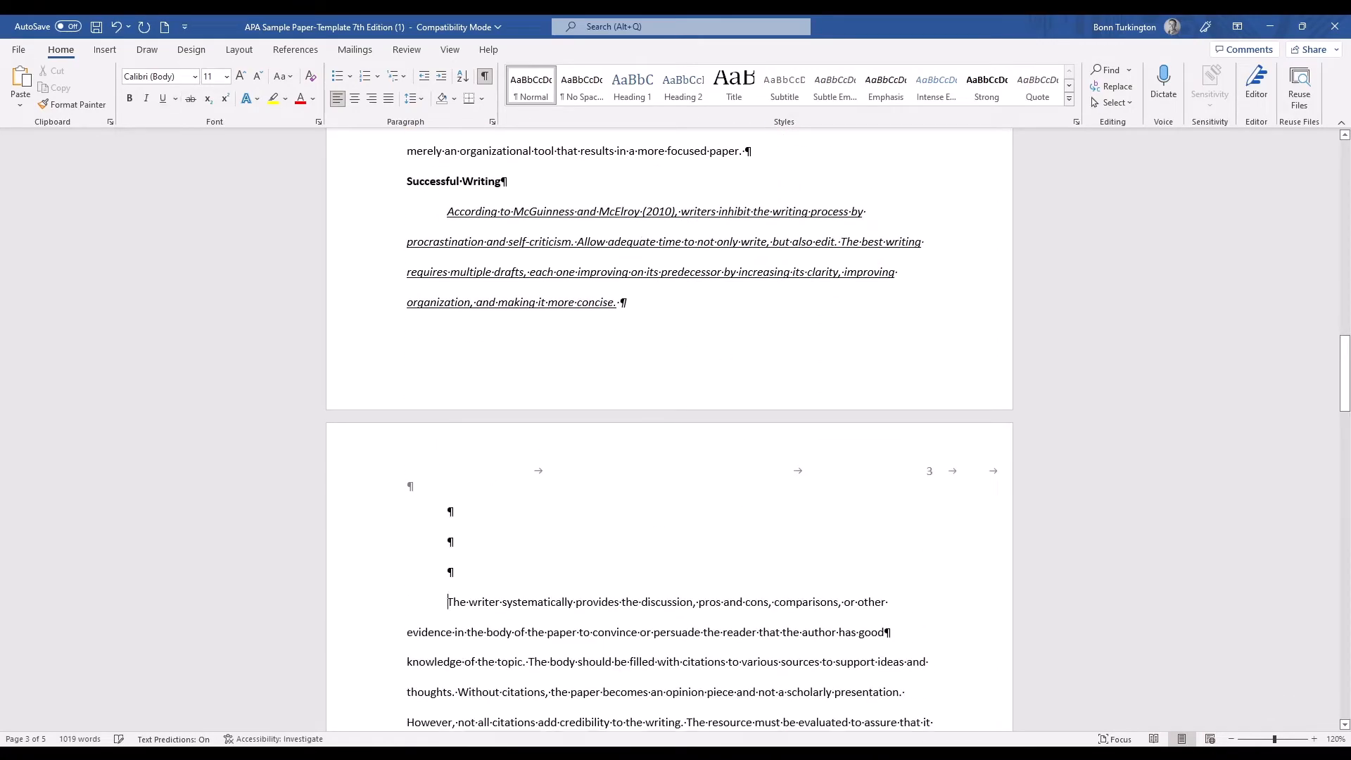
scroll(607, 548, "down", 2)
scroll(607, 547, "down", 1)
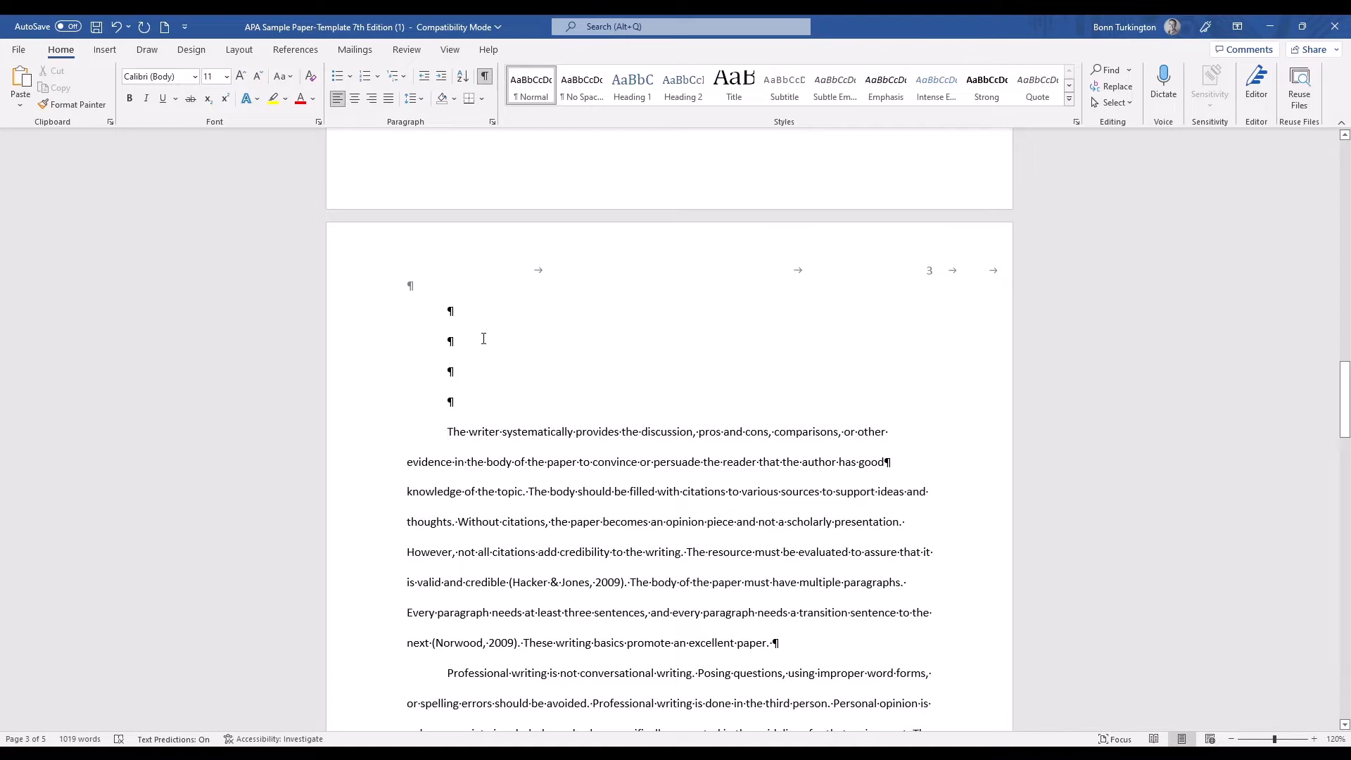
left_click(485, 75)
Show the formatting marks again and delete the four blank paragraphs at the start of page 3.
left_click(485, 75)
key("BackSpace")
key("BackSpace")
key("BackSpace")
key("BackSpace")
key("BackSpace")
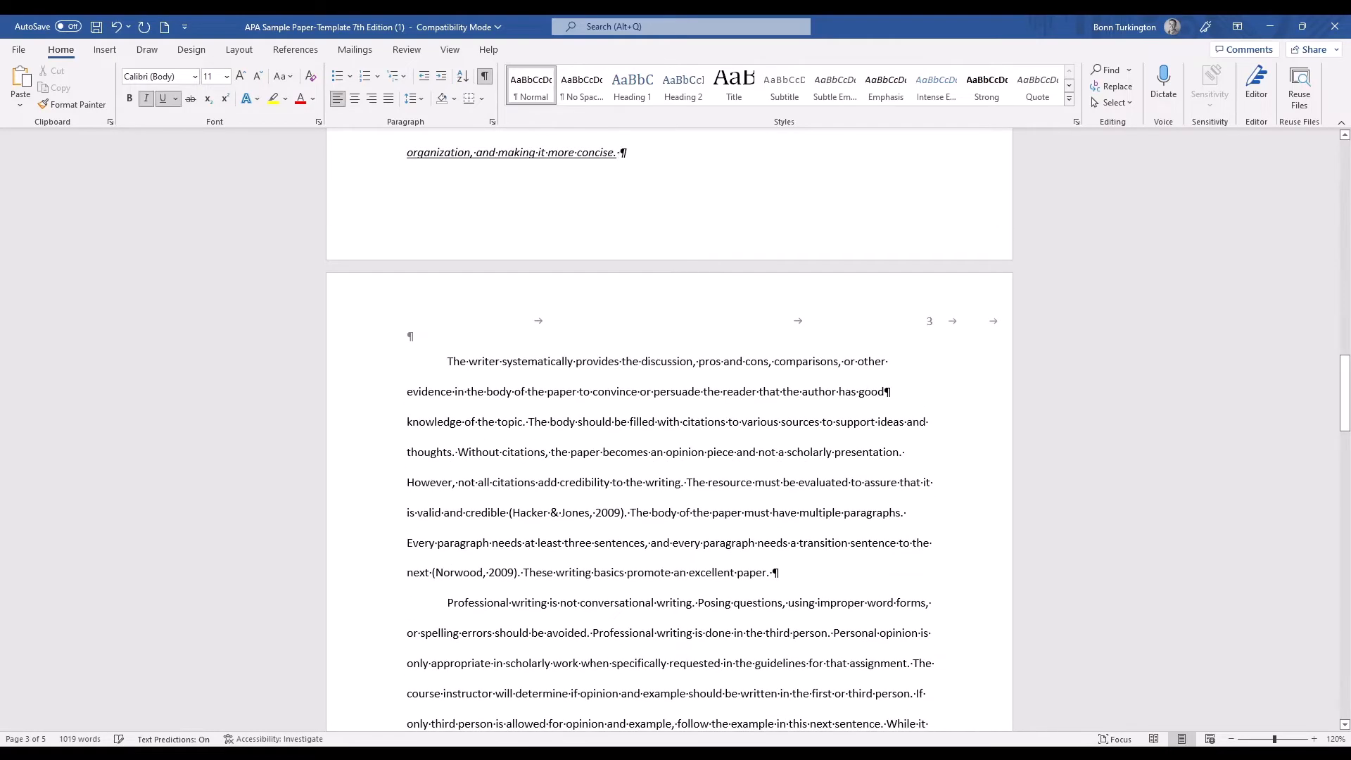
Examine the formatting marks on pages 3 and 4 down to the end of the Conclusion, toggling them off and on.
scroll(601, 424, "up", 2)
left_click(616, 504)
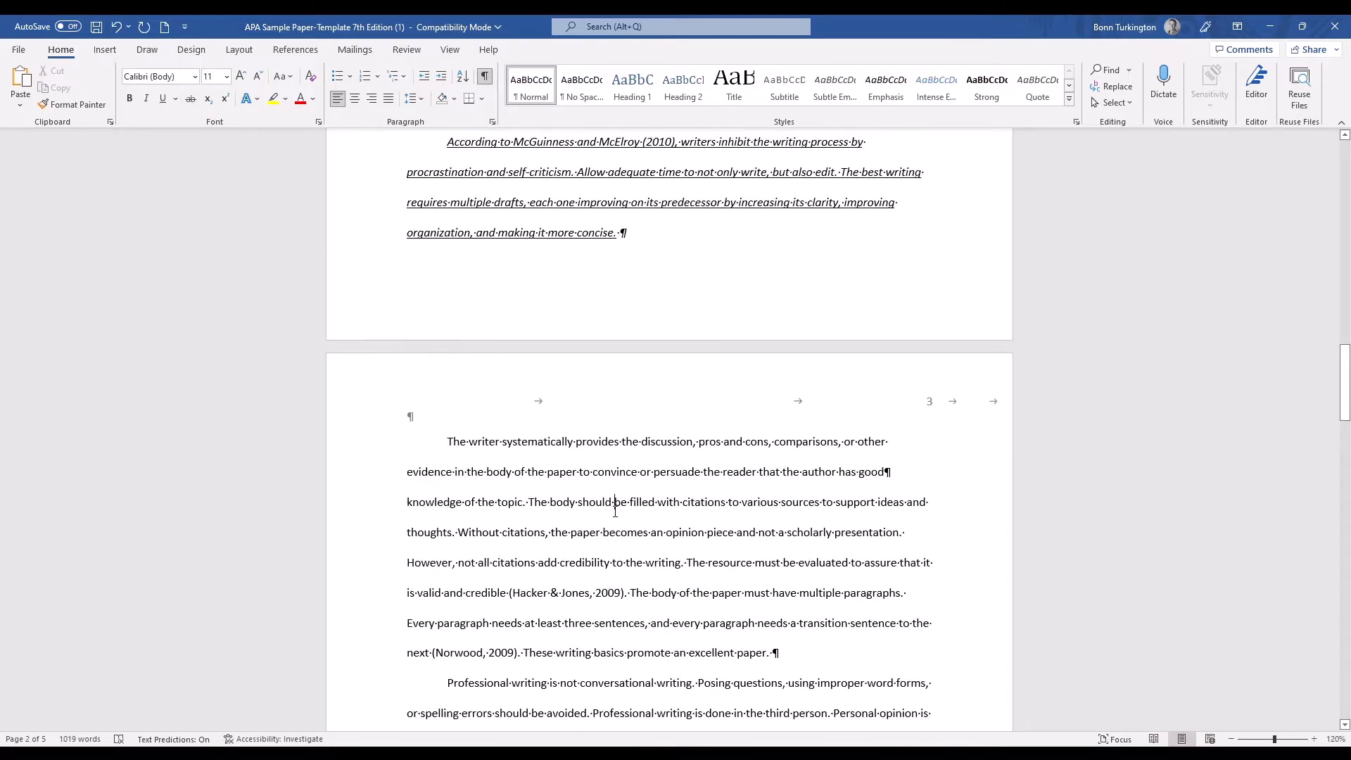
scroll(671, 517, "down", 10)
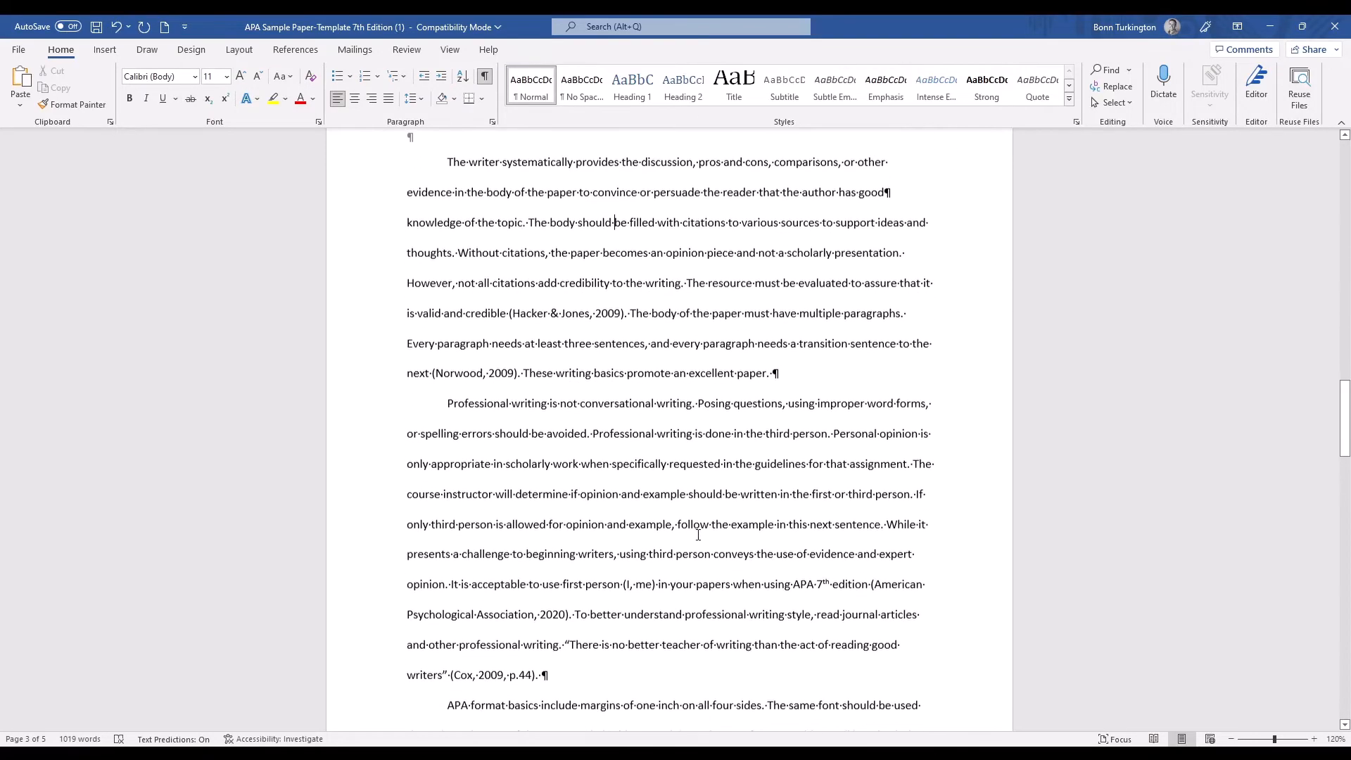
scroll(507, 563, "down", 15)
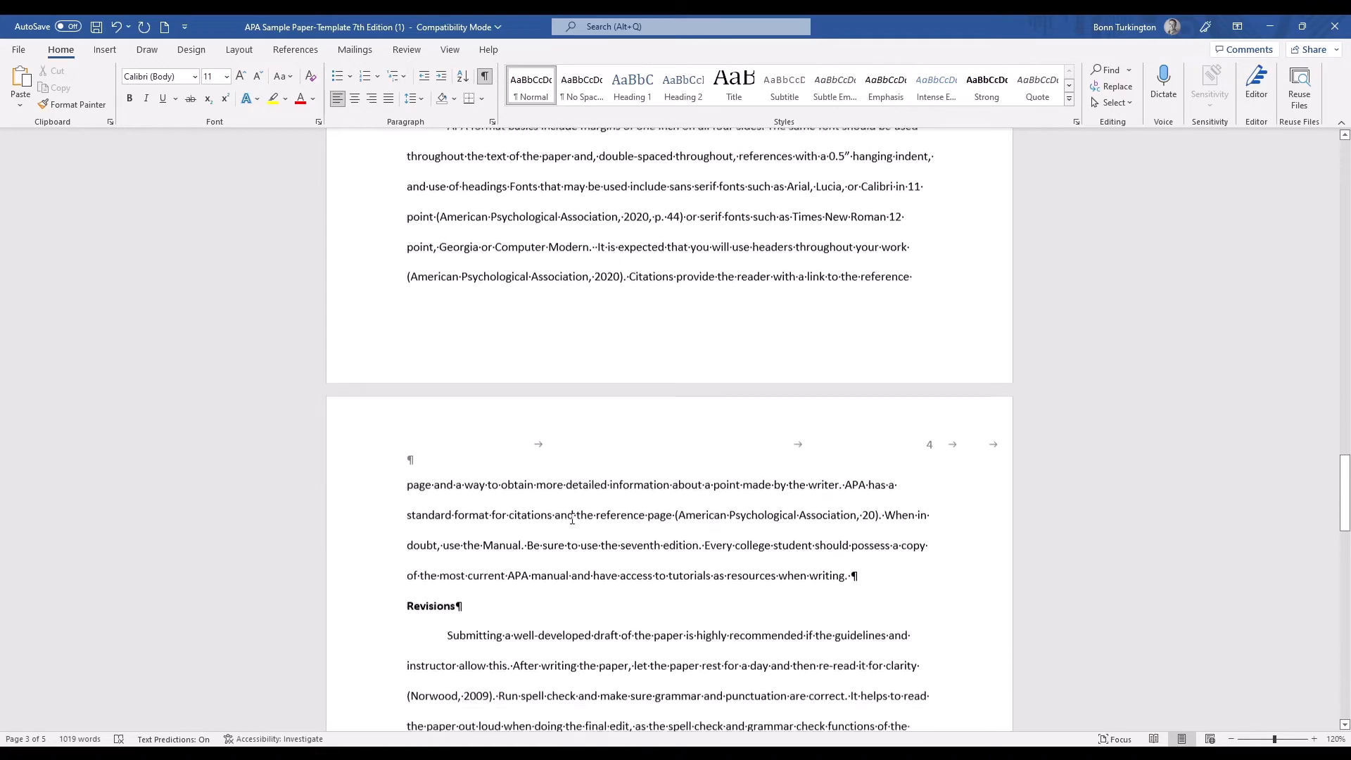
left_click(485, 76)
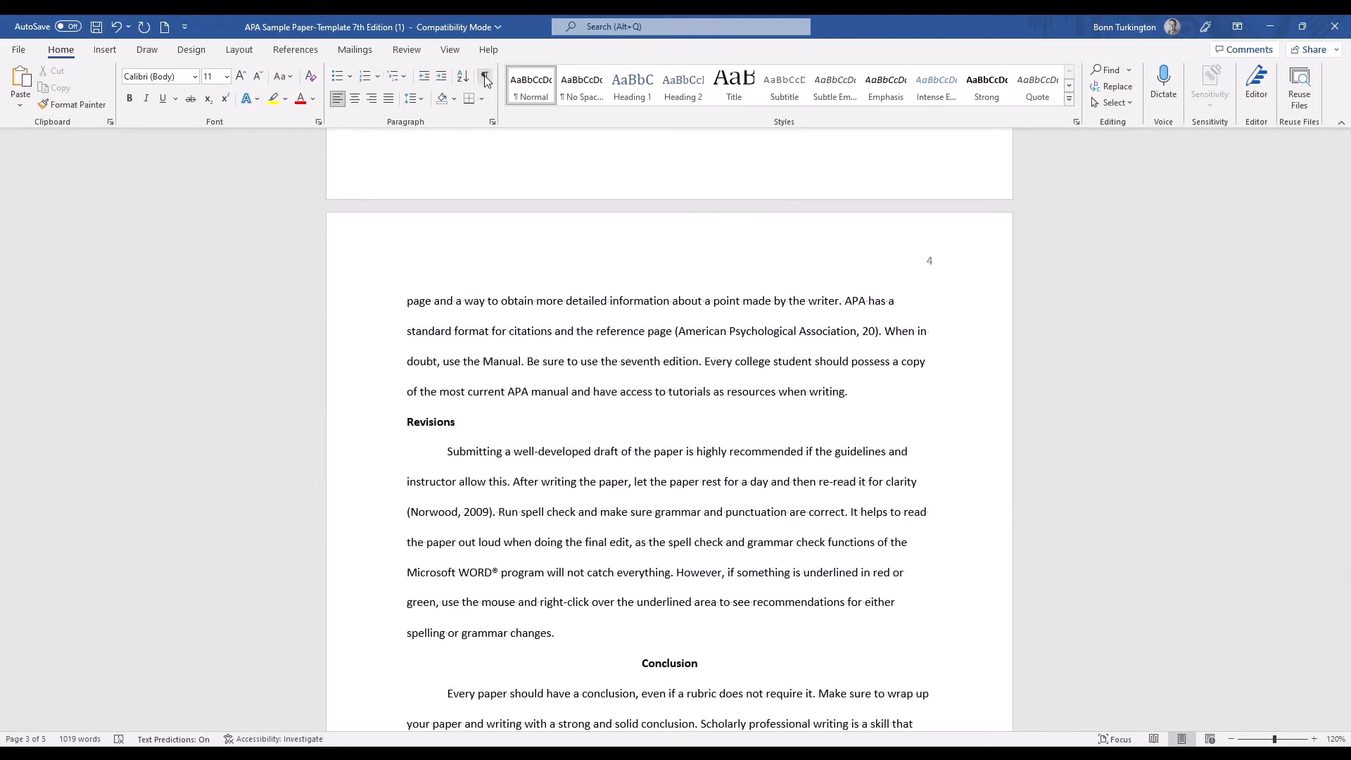
left_click(485, 76)
scroll(616, 386, "down", 3)
scroll(617, 386, "down", 7)
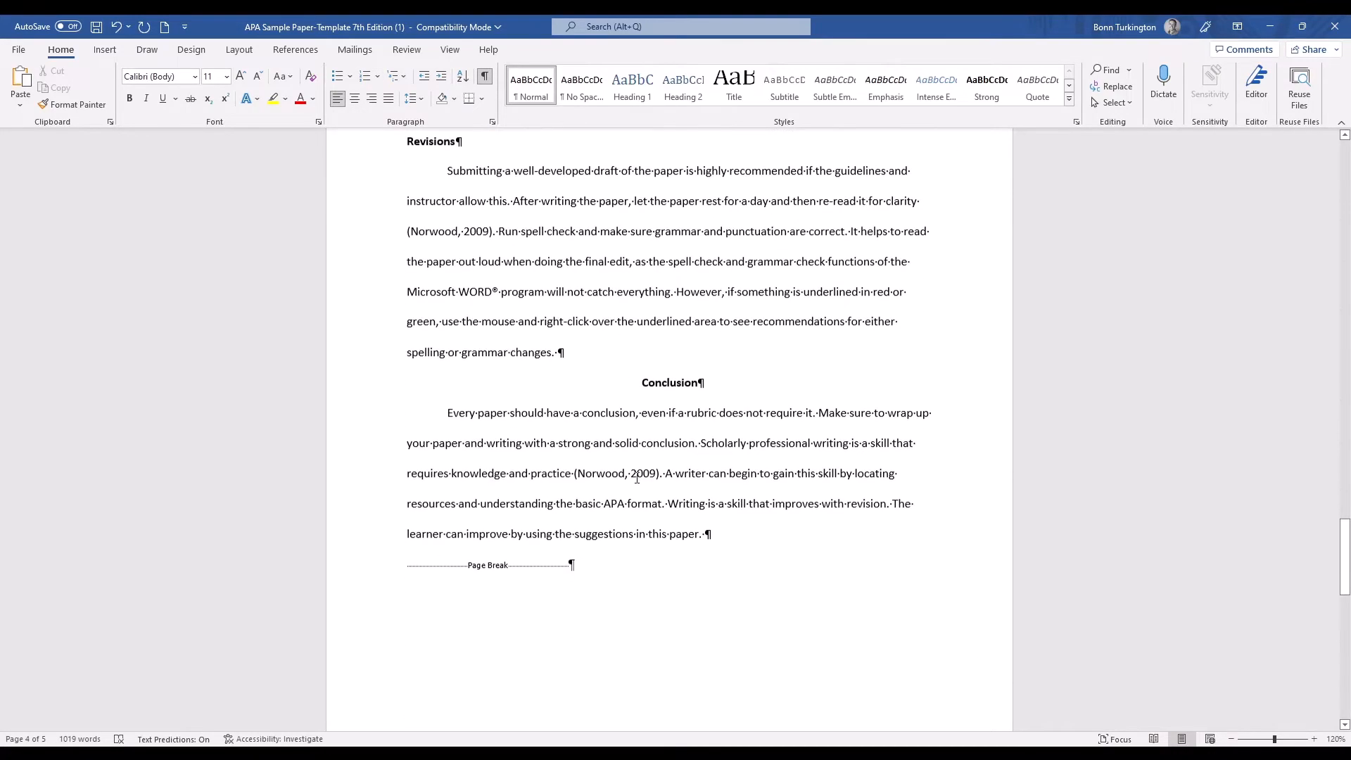
Compare the page break between the Conclusion and References with formatting marks shown and hidden, leaving them hidden.
left_click(485, 76)
scroll(673, 391, "down", 6)
scroll(673, 387, "up", 1)
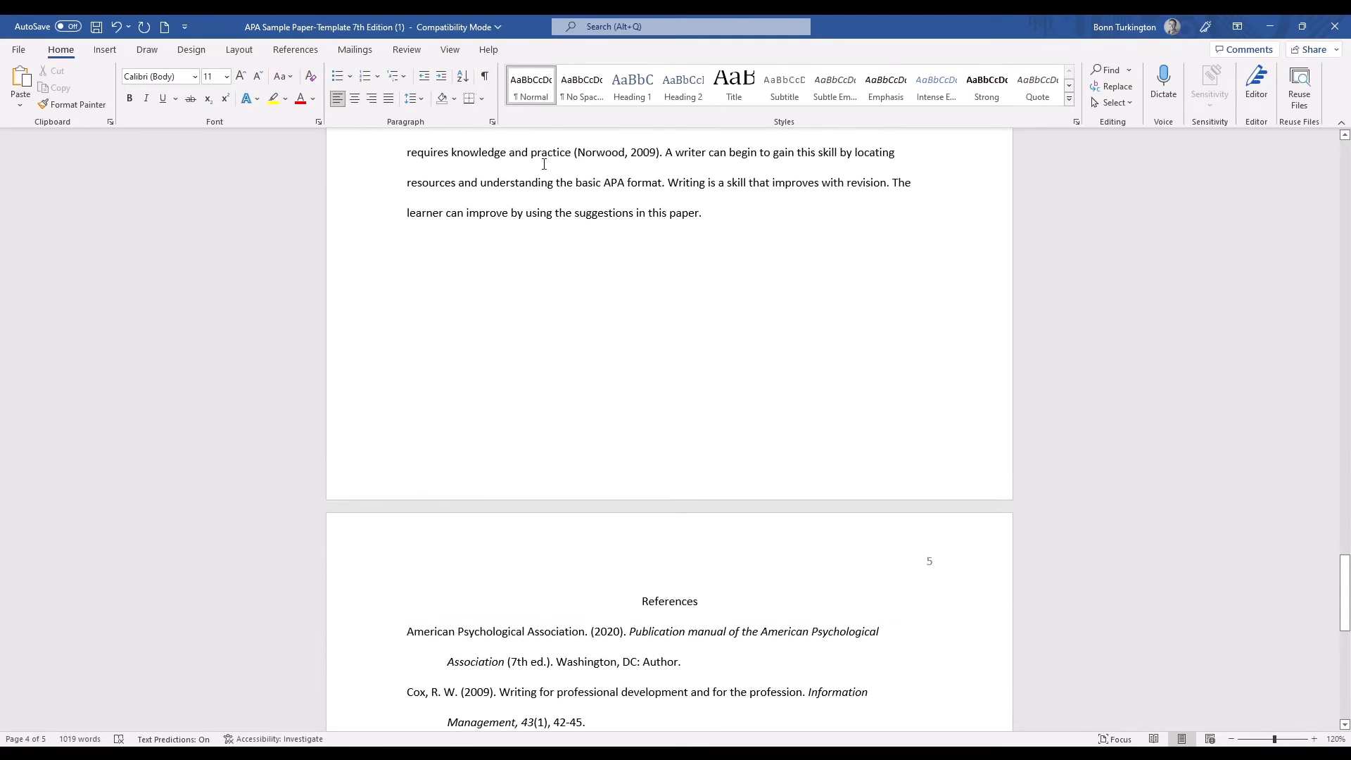
left_click(487, 76)
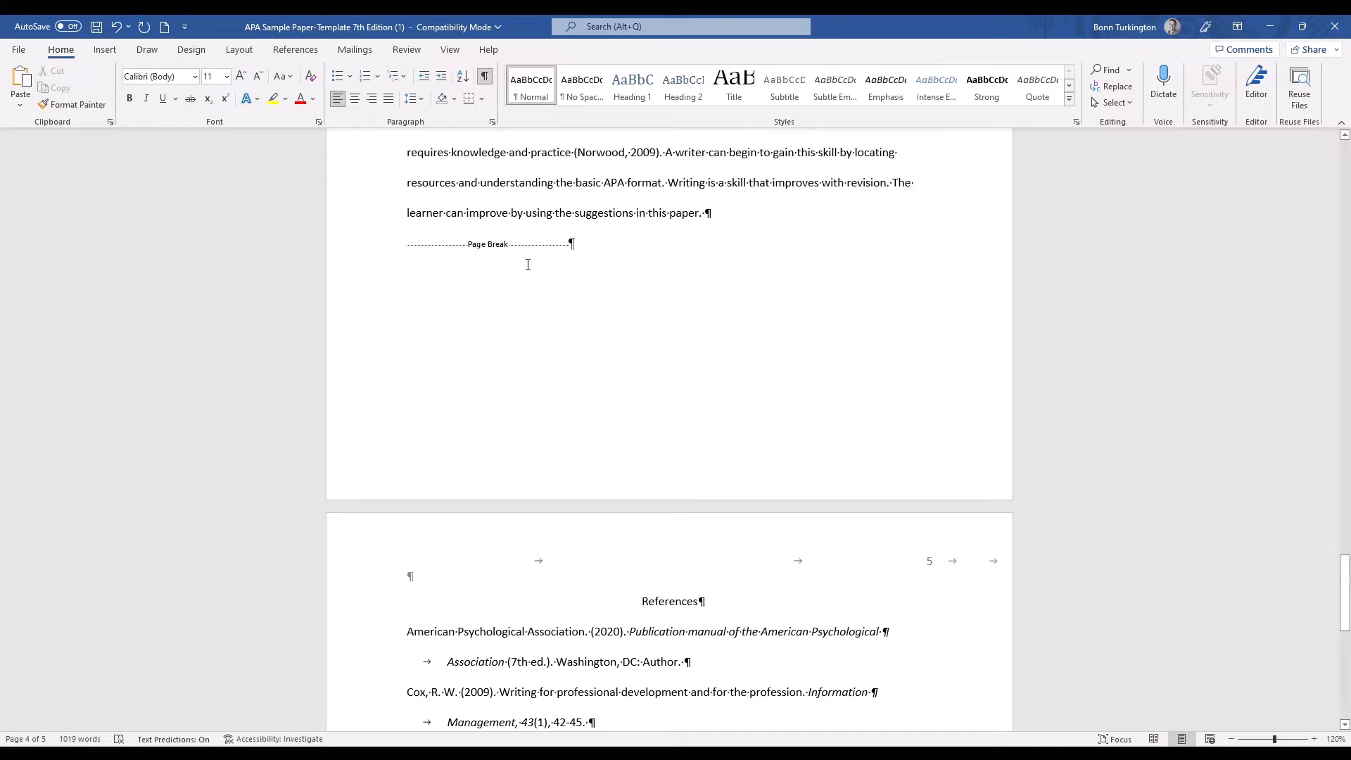
left_click(485, 77)
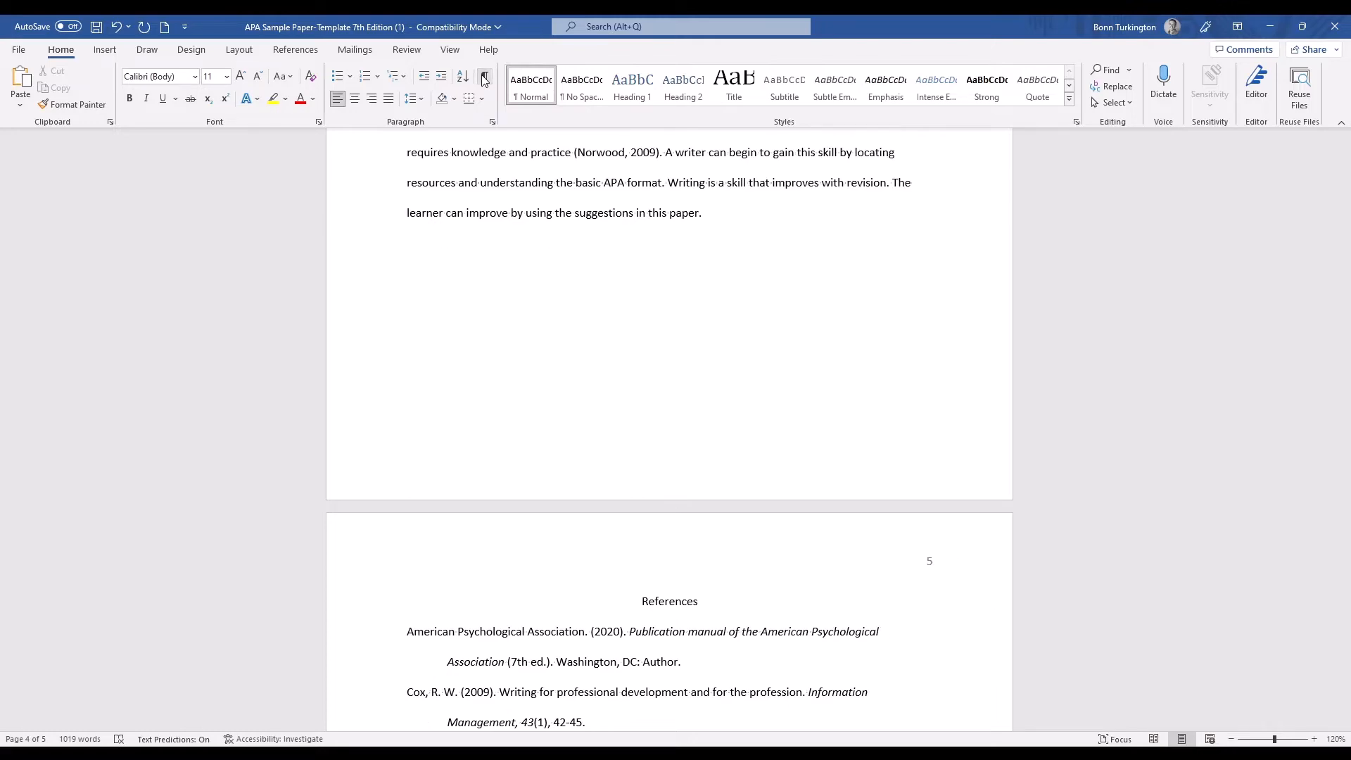
Insert a page break after the "Successful Writing" heading on page 2 and remove it again.
left_click(107, 55)
scroll(742, 378, "up", 10)
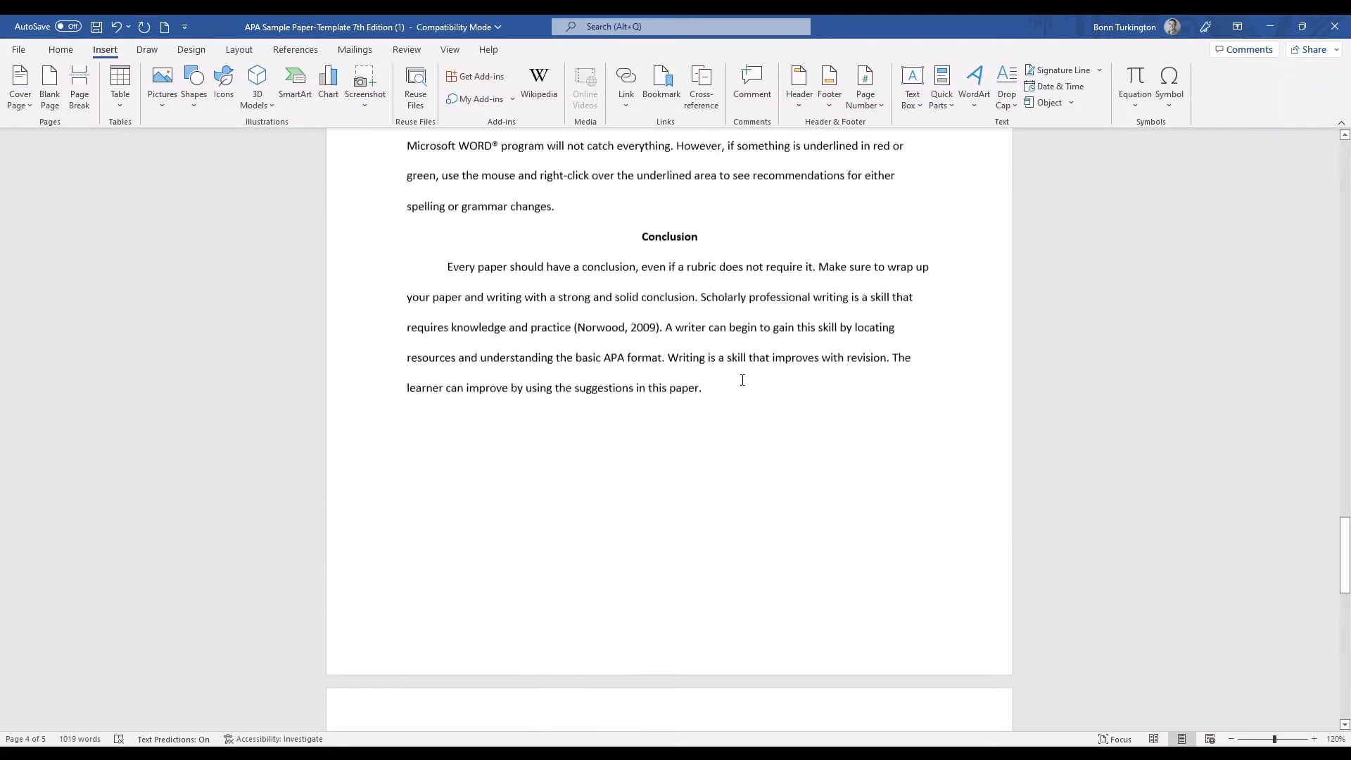
left_click_drag(1344, 394, 1343, 165)
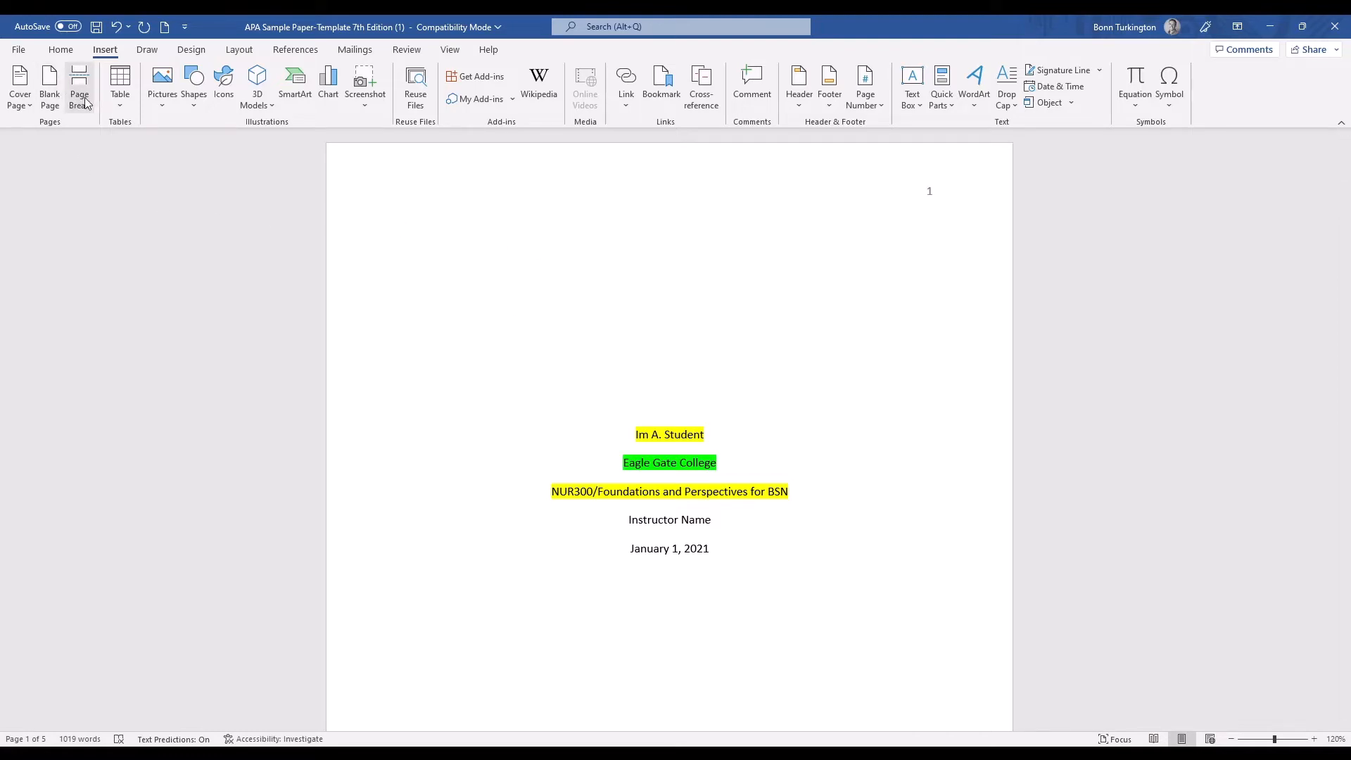
scroll(951, 511, "down", 12)
scroll(900, 422, "down", 6)
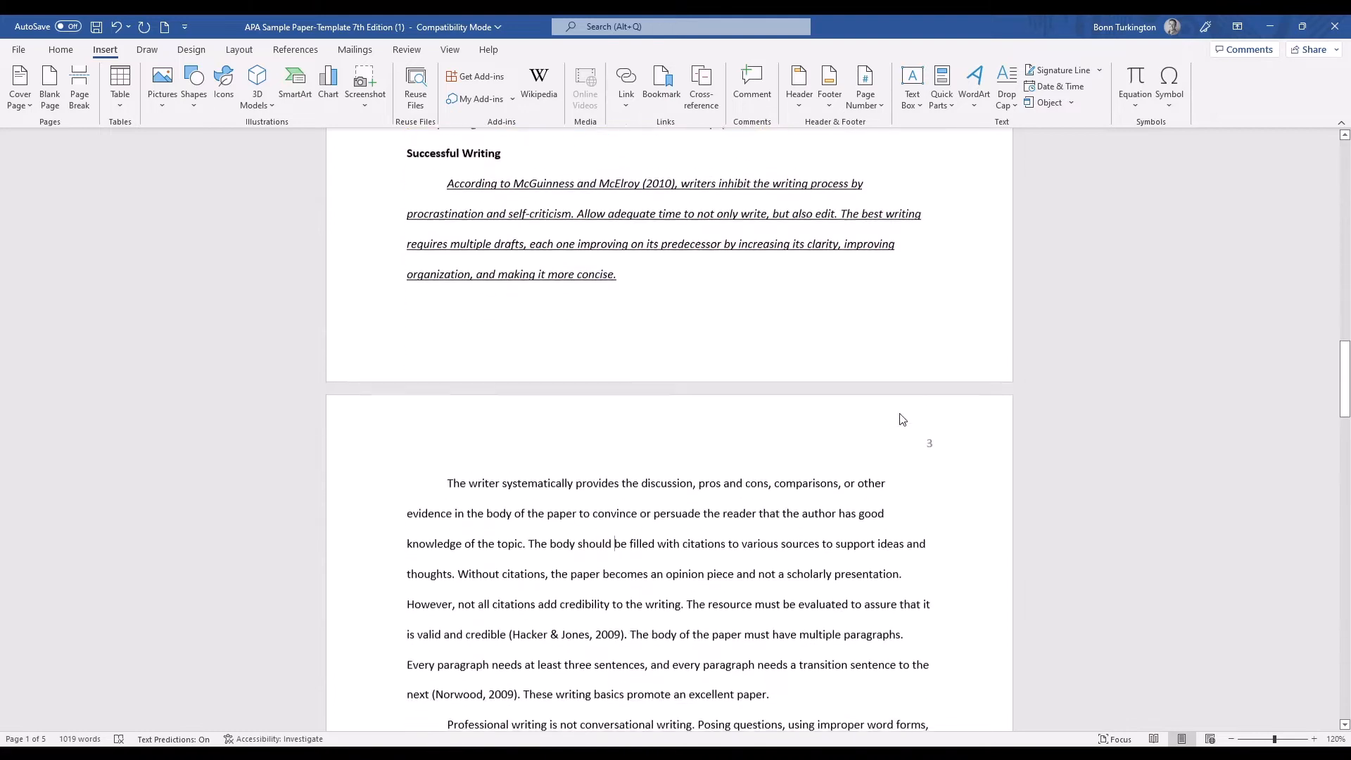
scroll(880, 414, "up", 2)
left_click(503, 303)
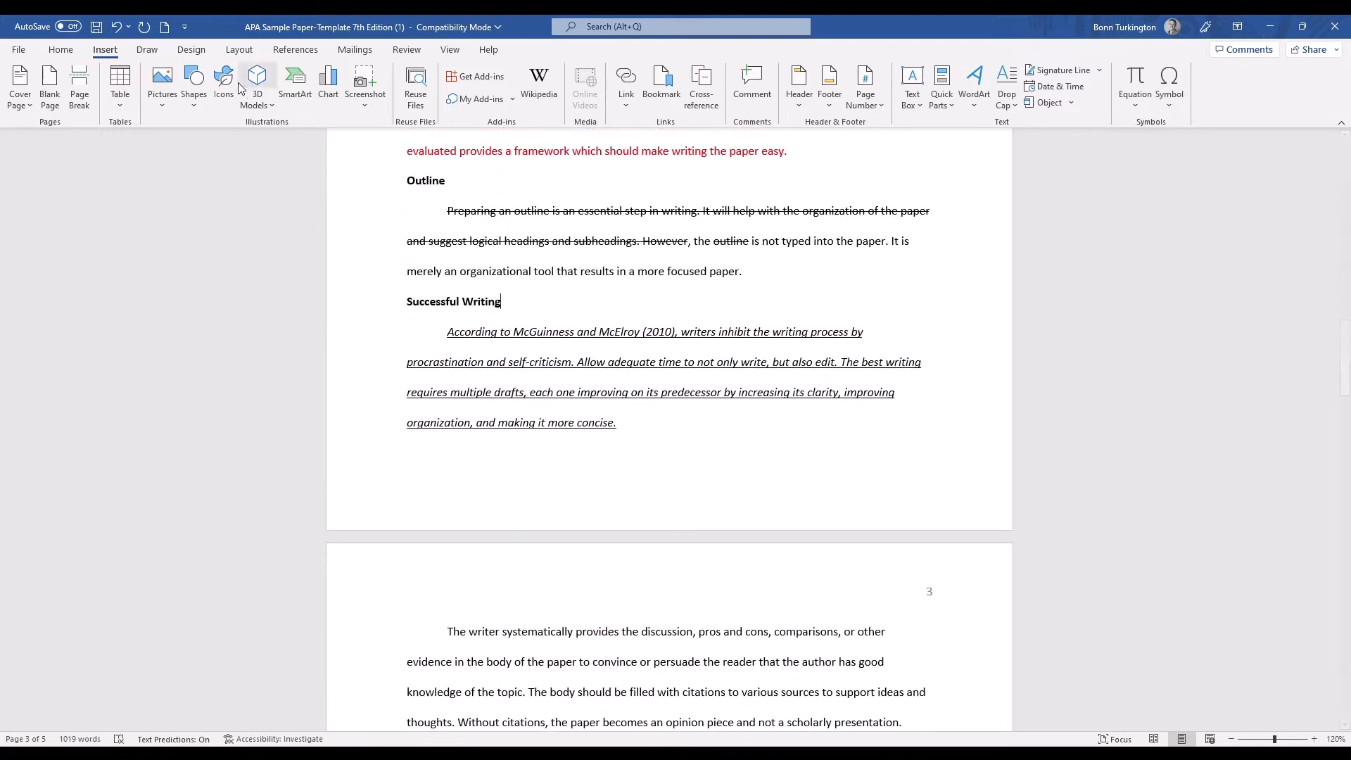
left_click(78, 100)
scroll(609, 599, "down", 2)
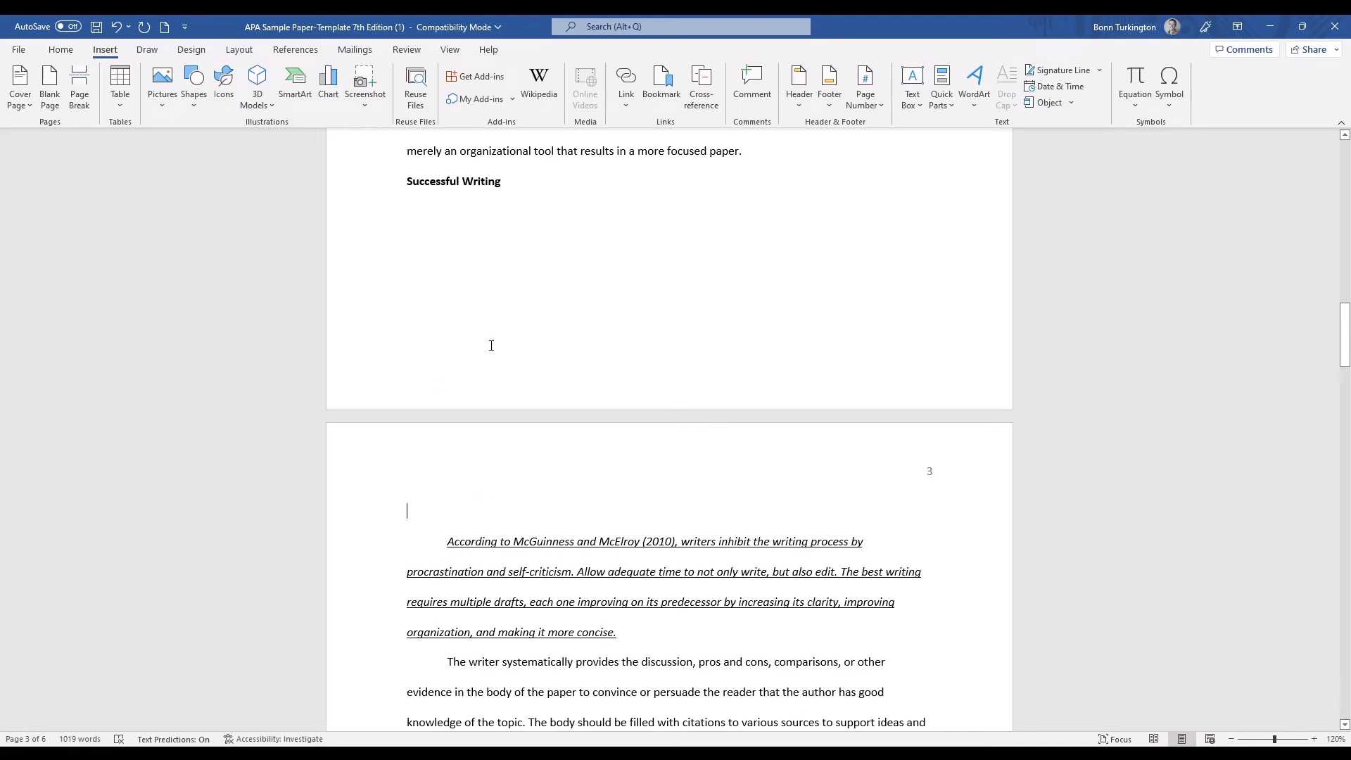
key("BackSpace")
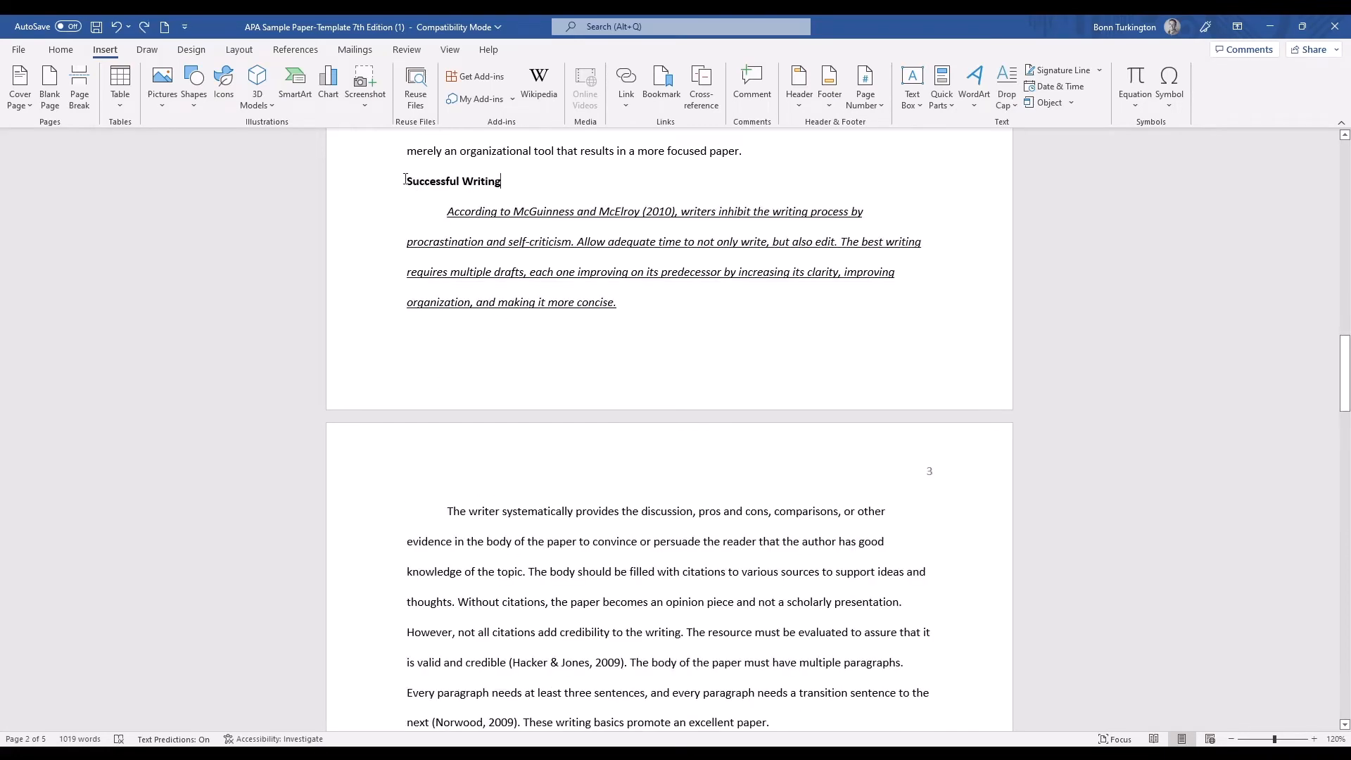
left_click_drag(407, 180, 517, 183)
left_click(518, 183)
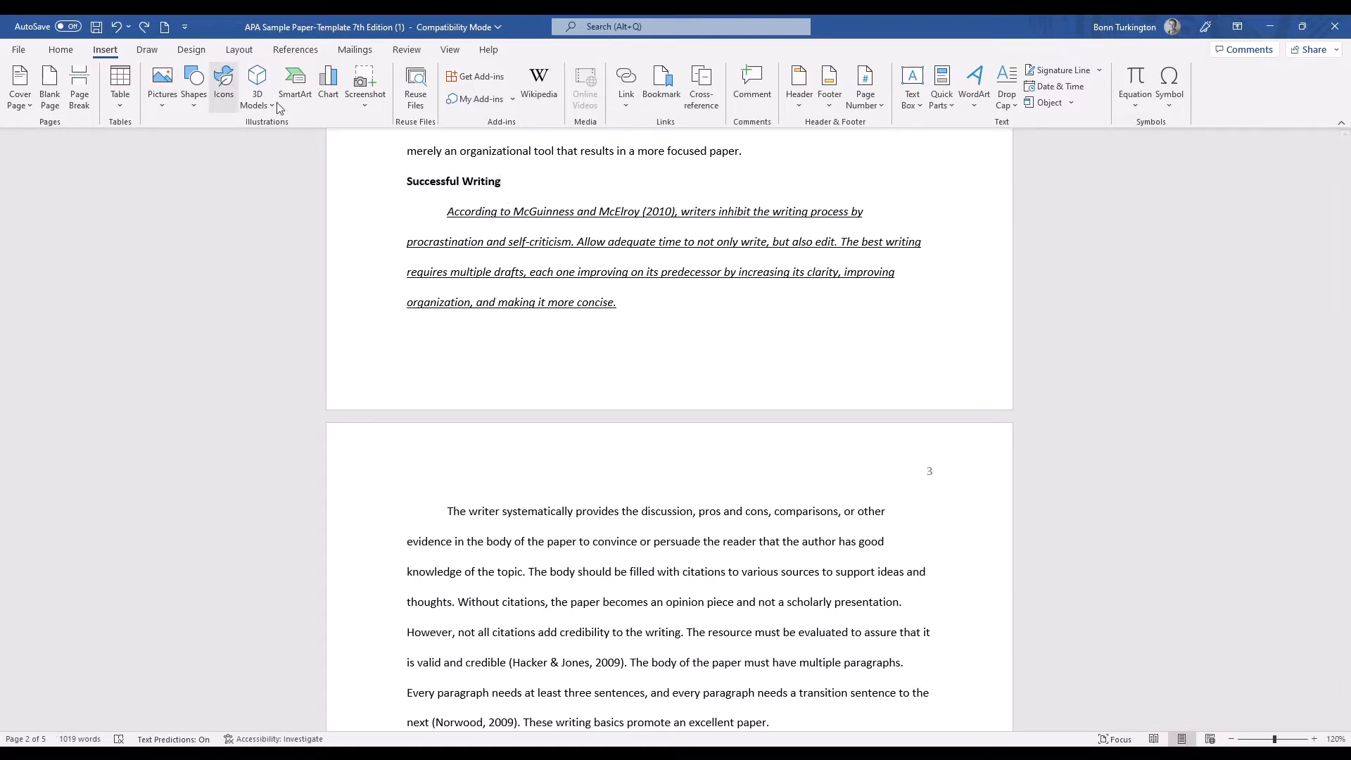
scroll(540, 367, "up", 1)
scroll(540, 367, "up", 5)
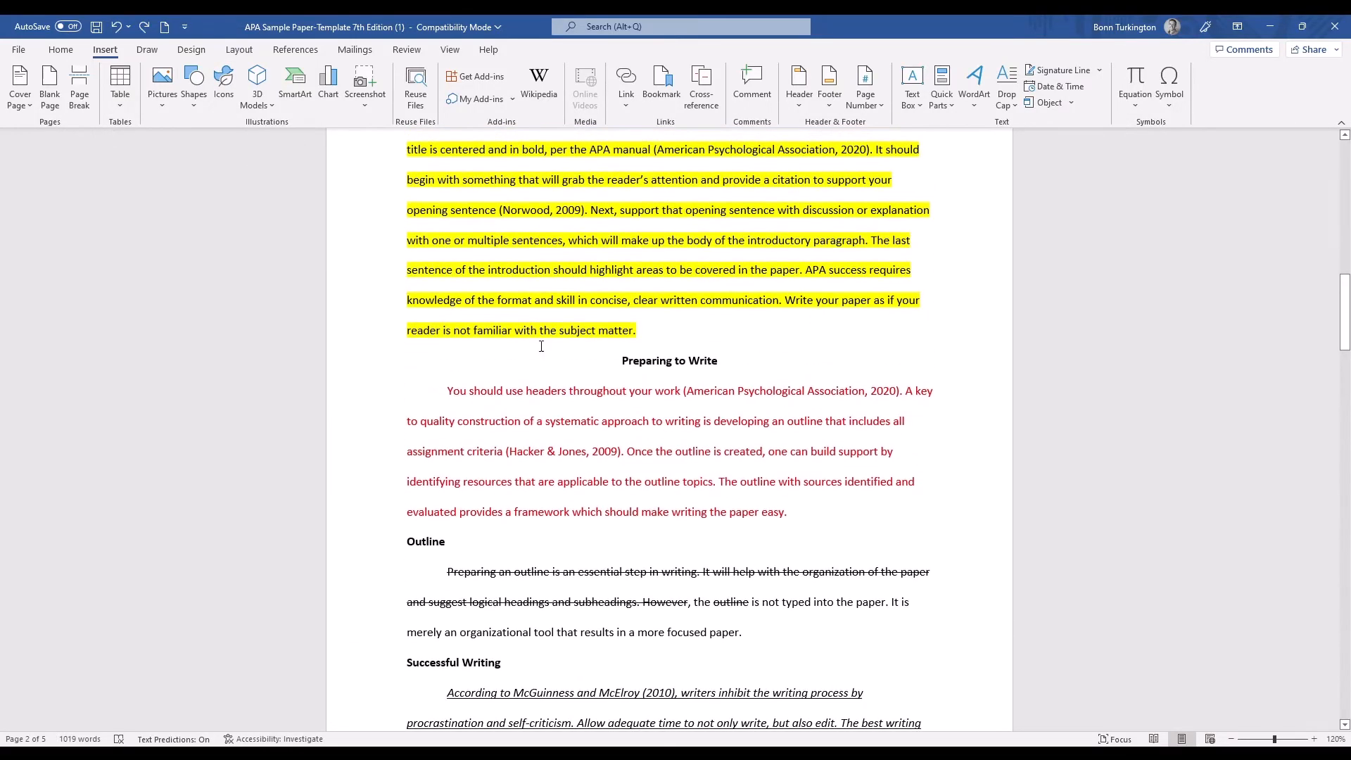
scroll(613, 329, "up", 3)
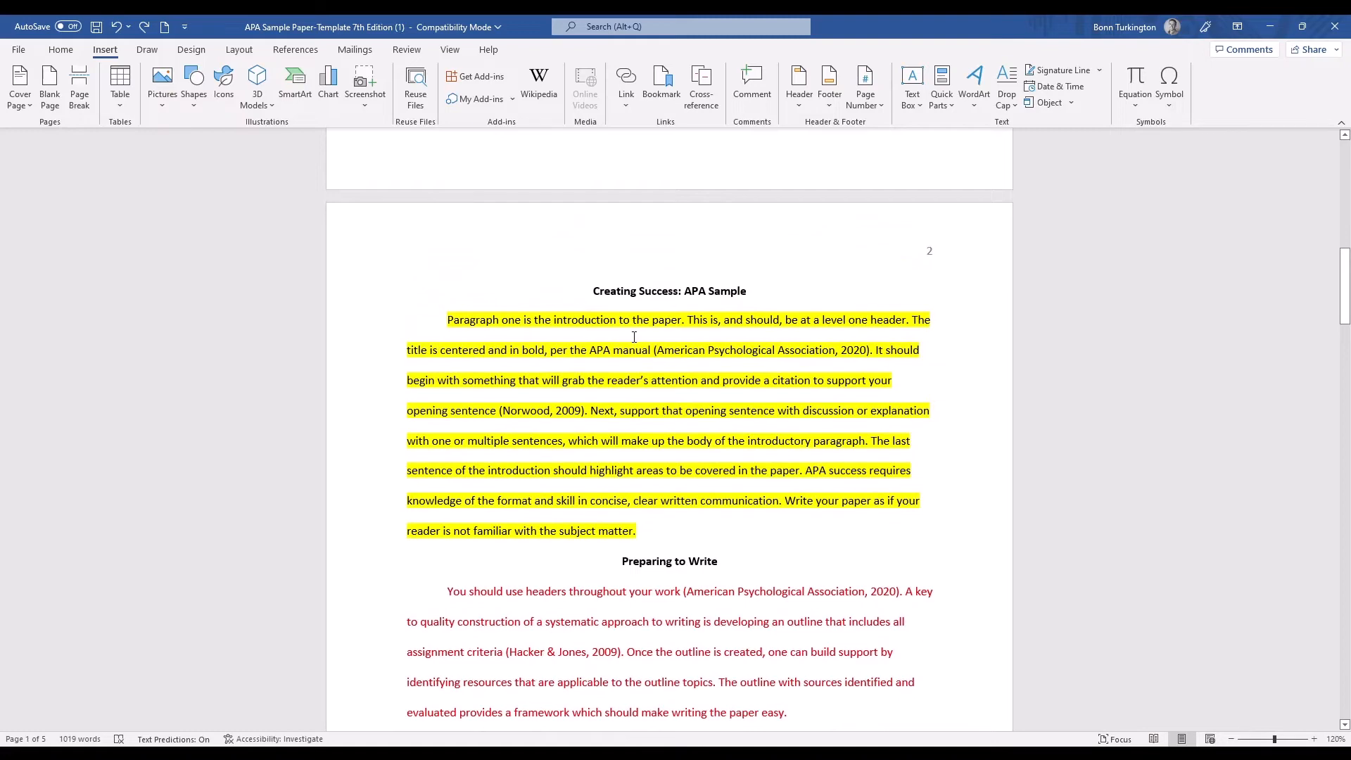
scroll(634, 337, "up", 9)
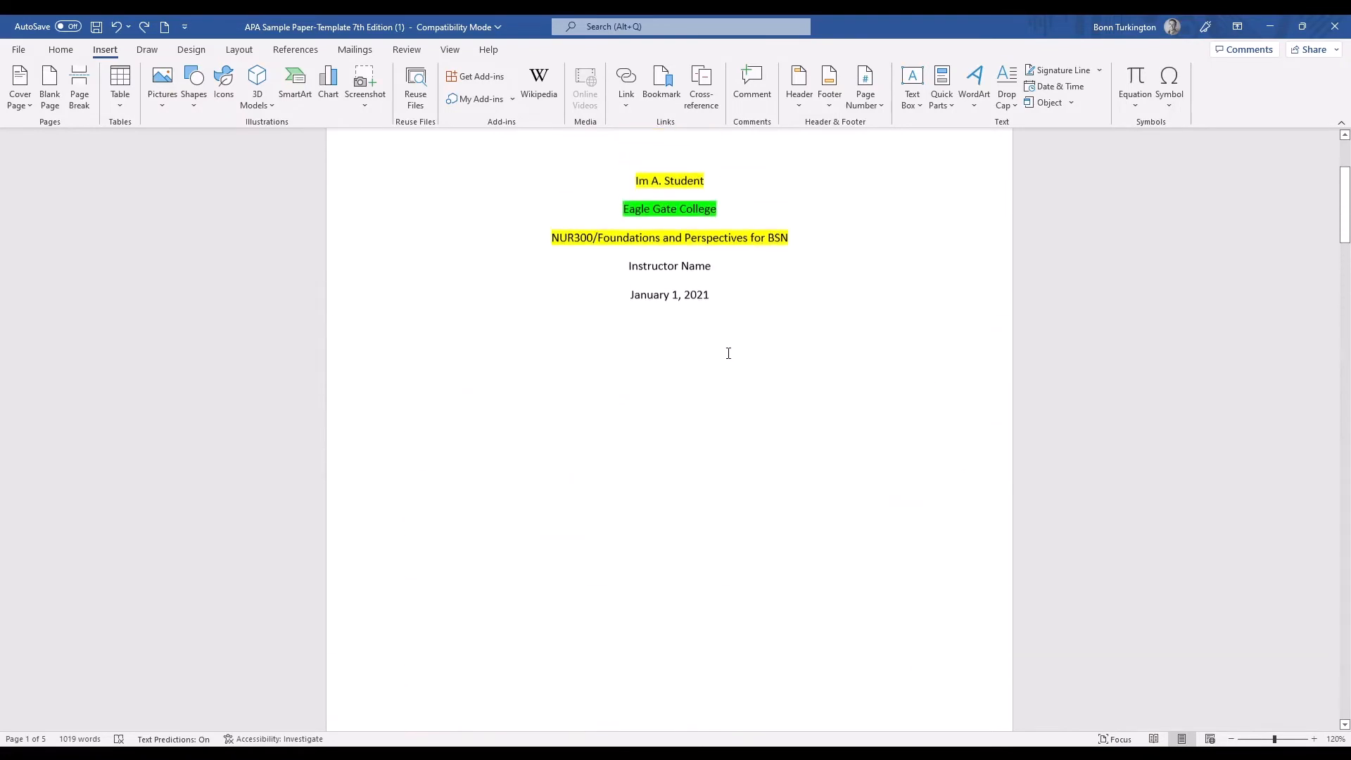
scroll(727, 352, "up", 1)
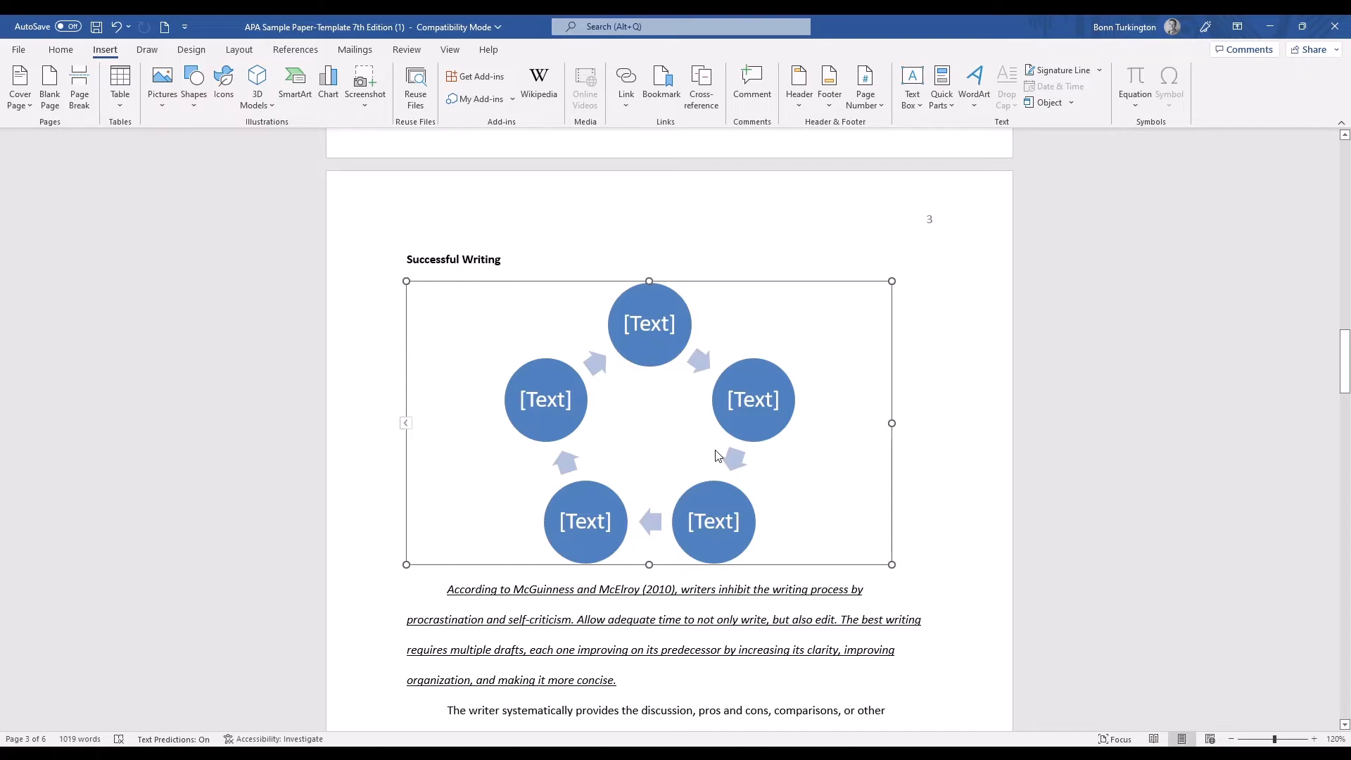
Label the first two circles of the SmartArt cycle on page 3 "Idea here" and "idea 2", clockwise from the uppermost one.
left_click(630, 317)
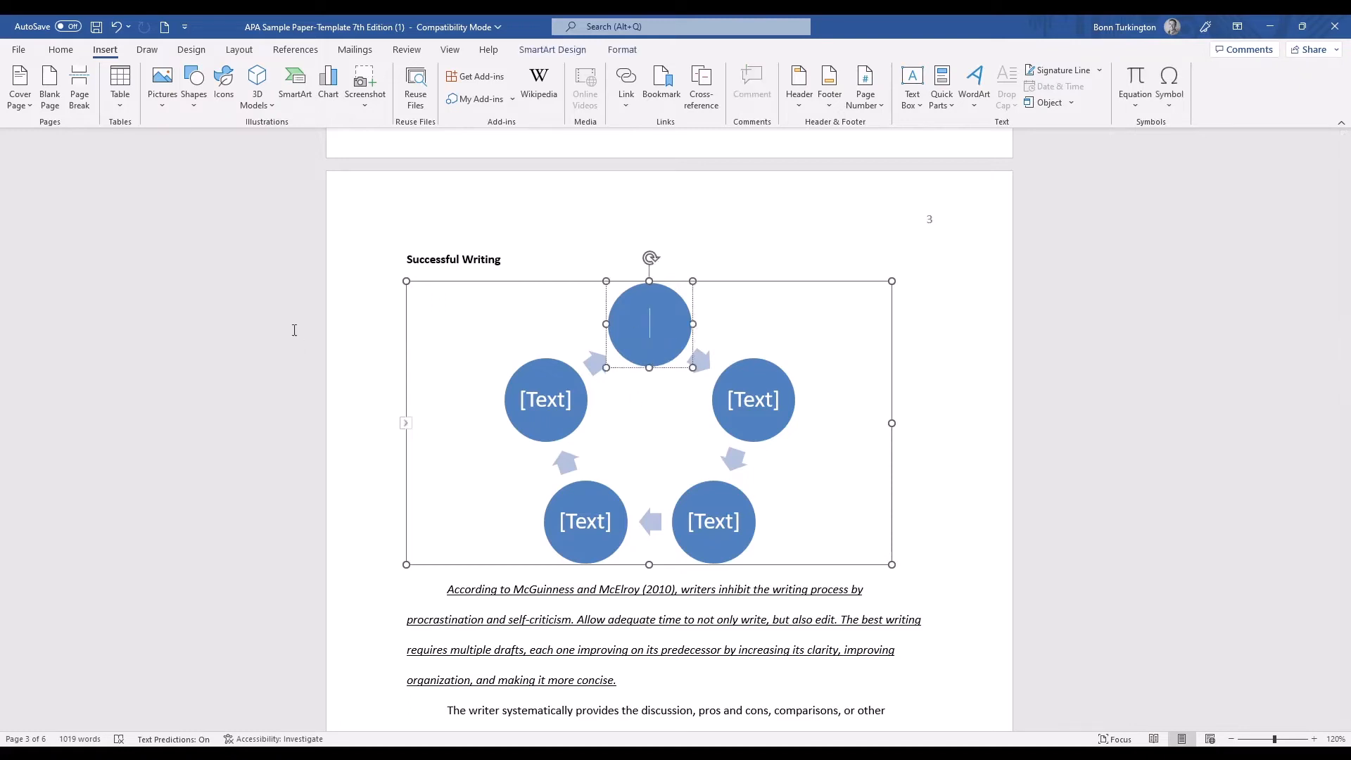
key("Escape")
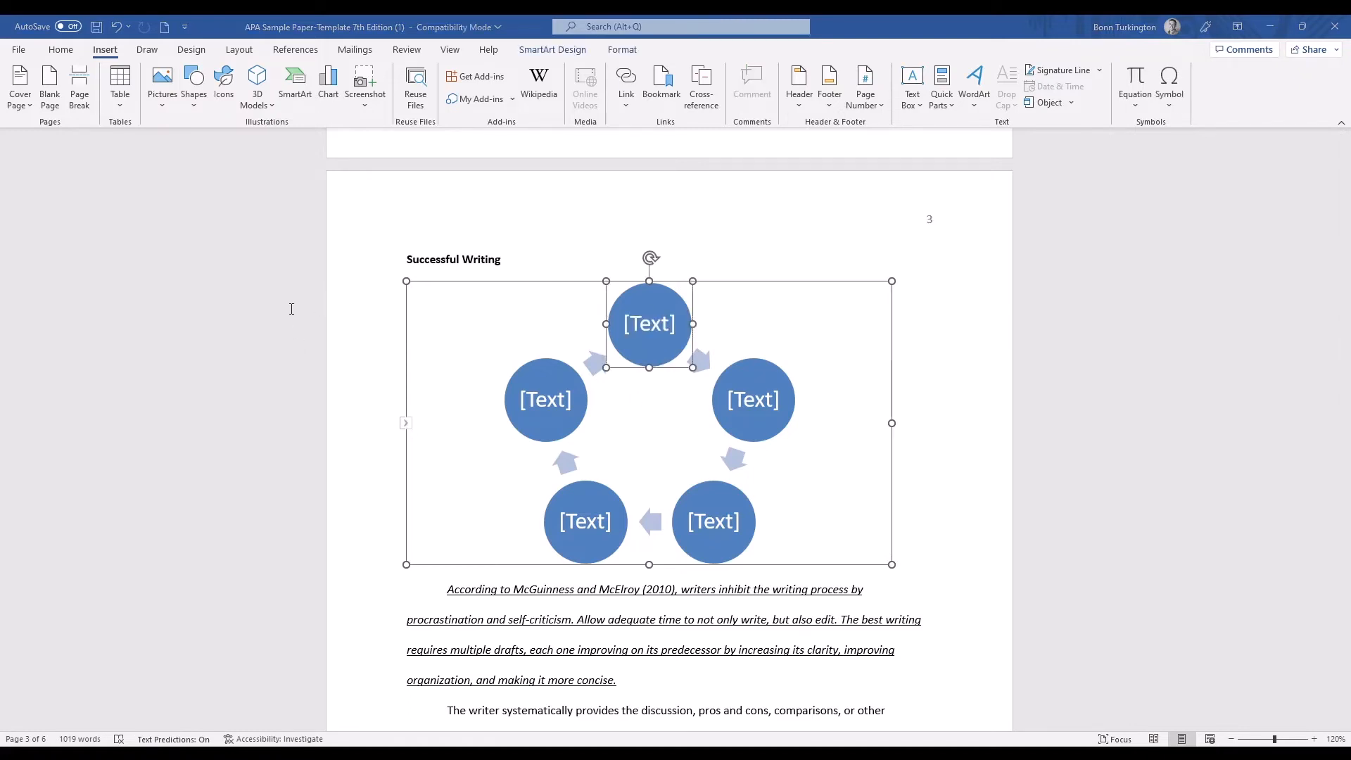
type("Idea here")
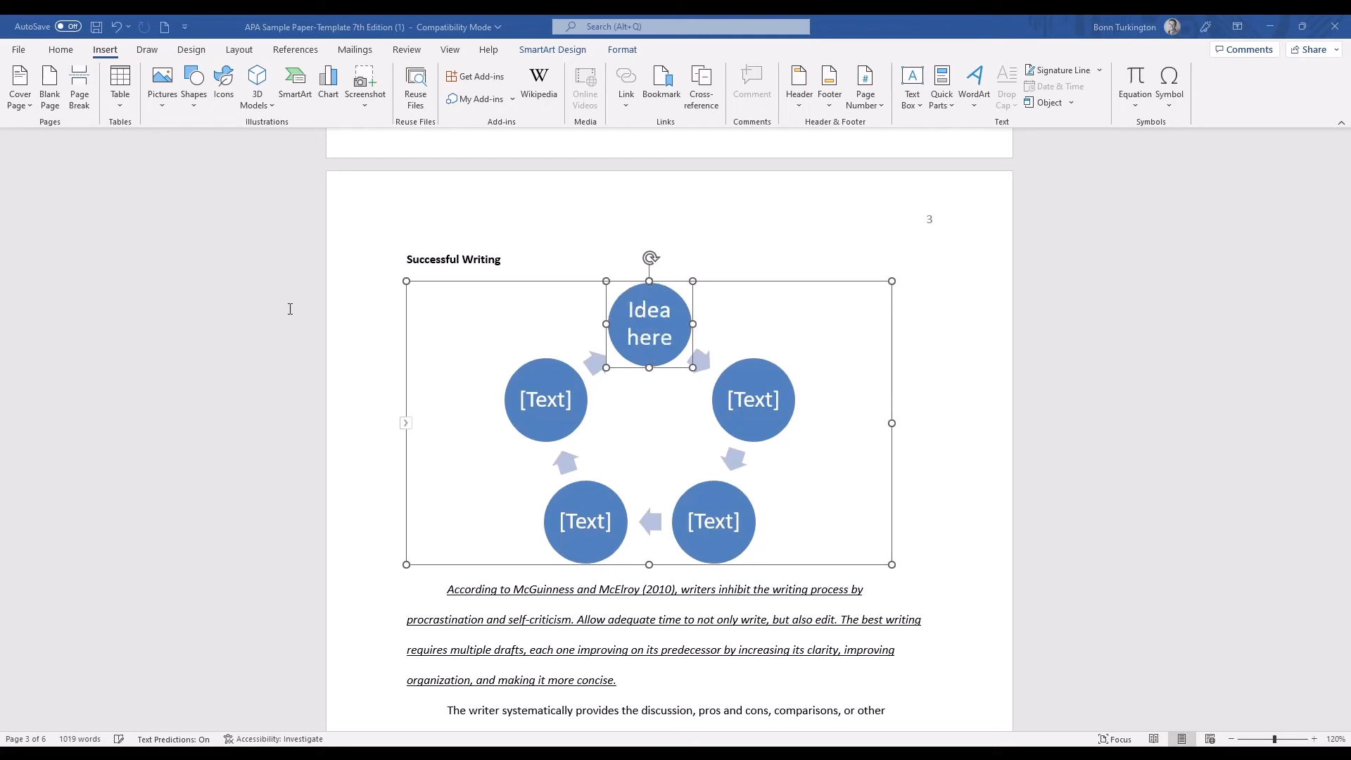
key("Tab")
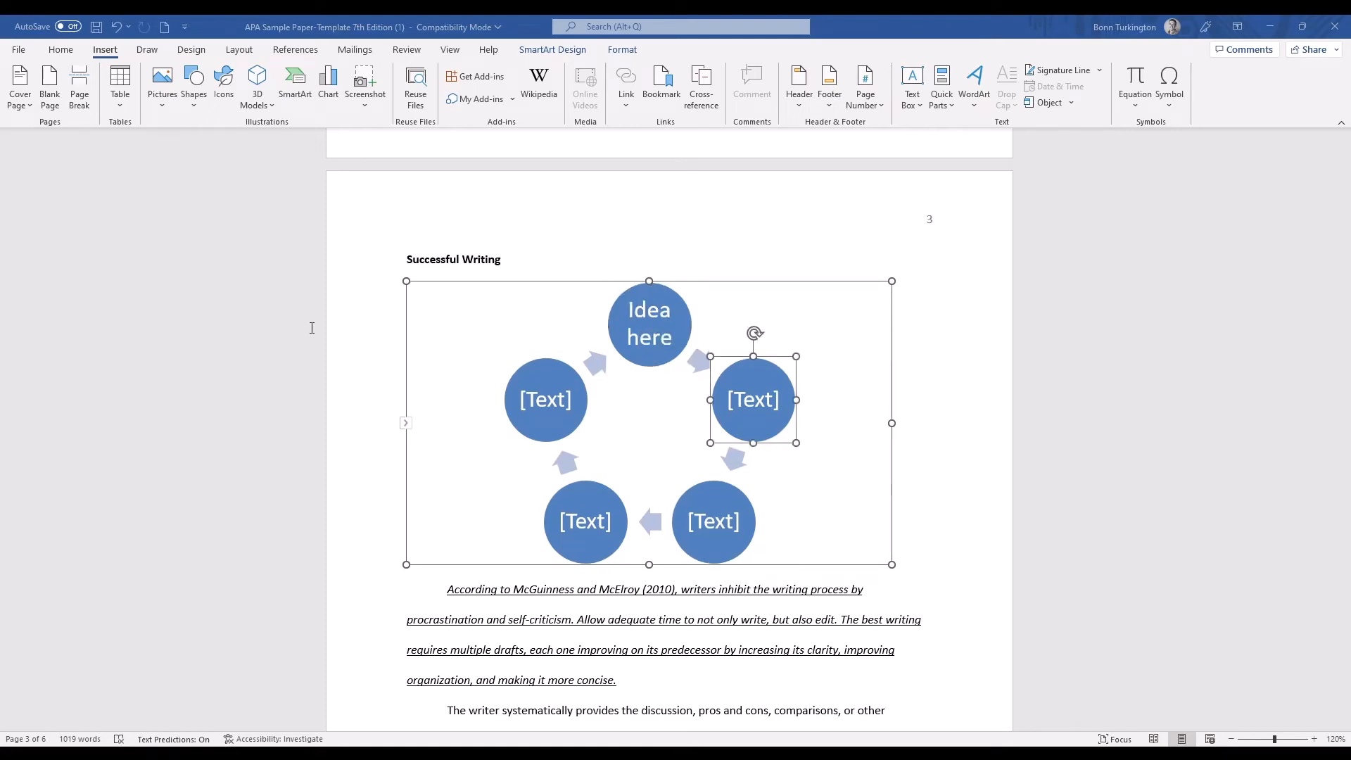
type("idea 2")
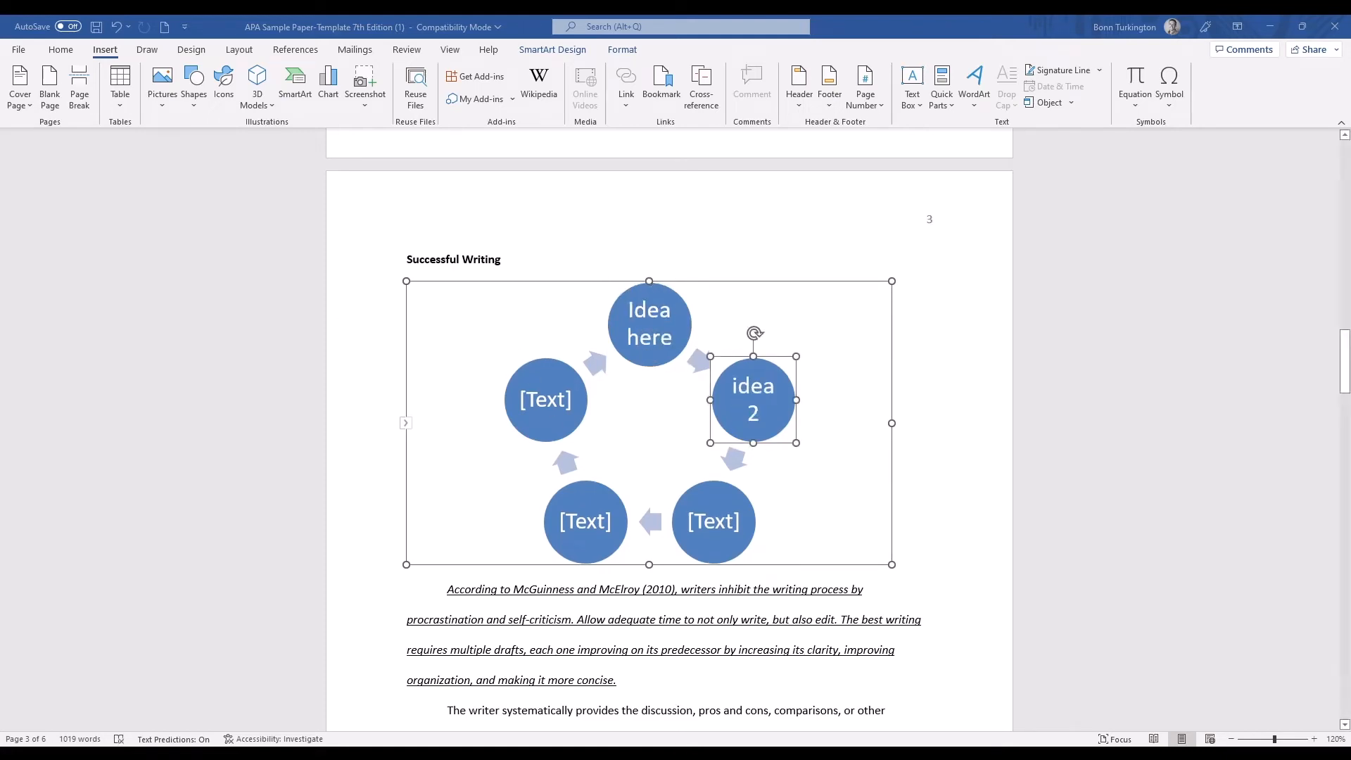
left_click(997, 582)
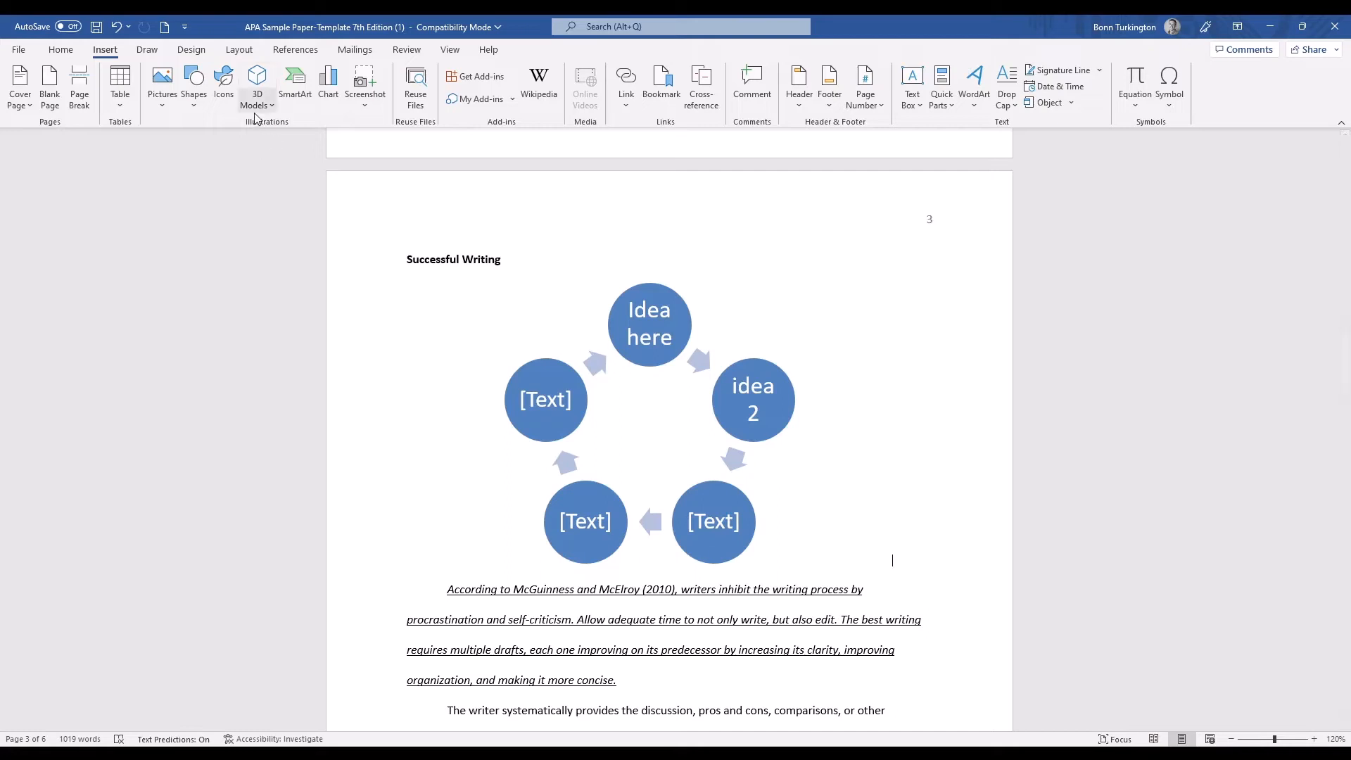
left_click(236, 51)
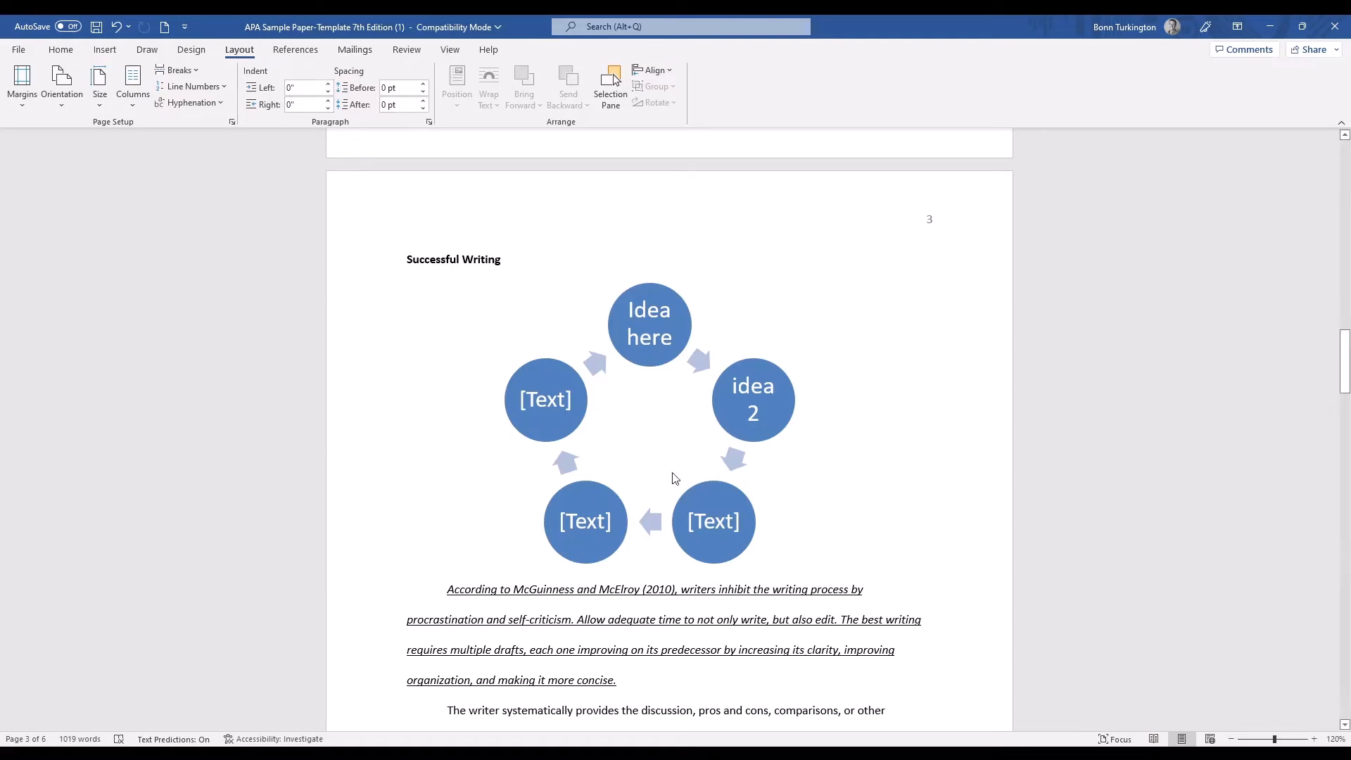
scroll(674, 479, "down", 3)
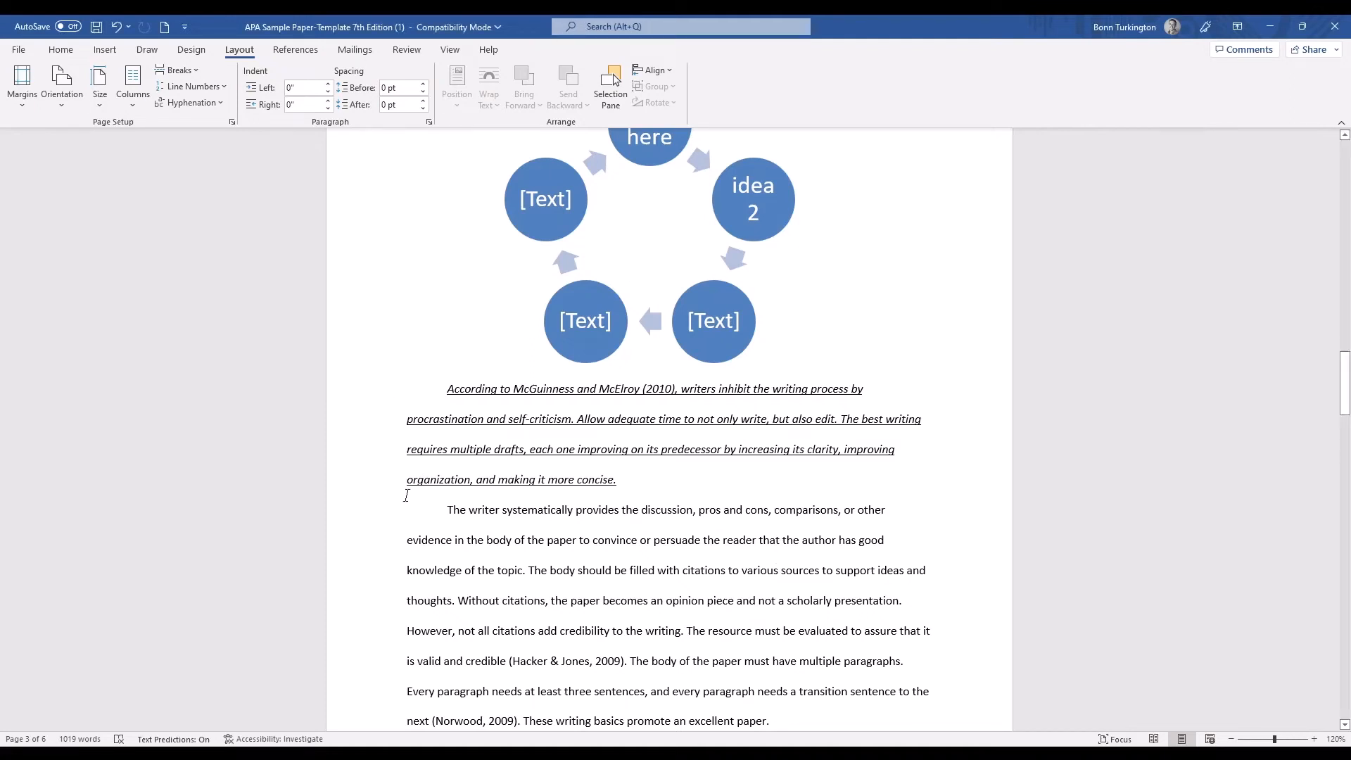
left_click(233, 123)
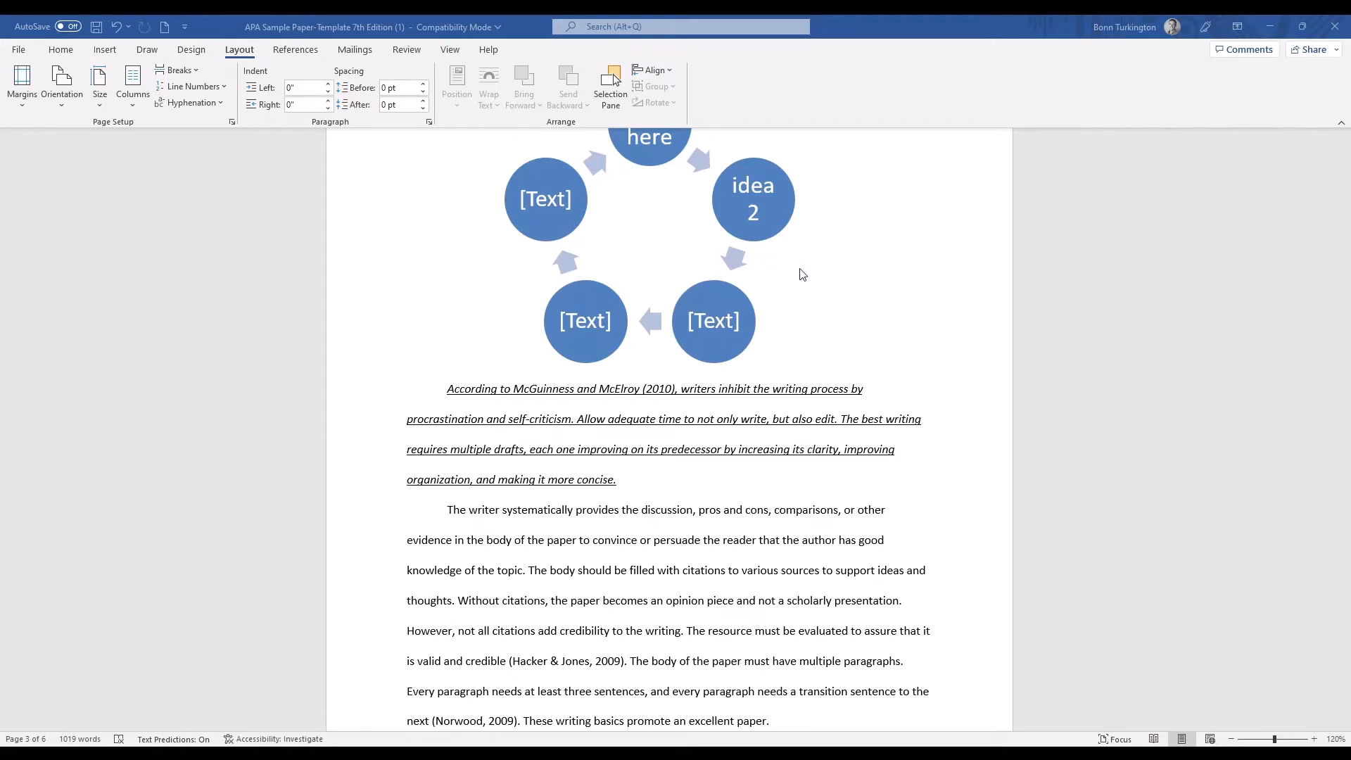
key("ctrl+z")
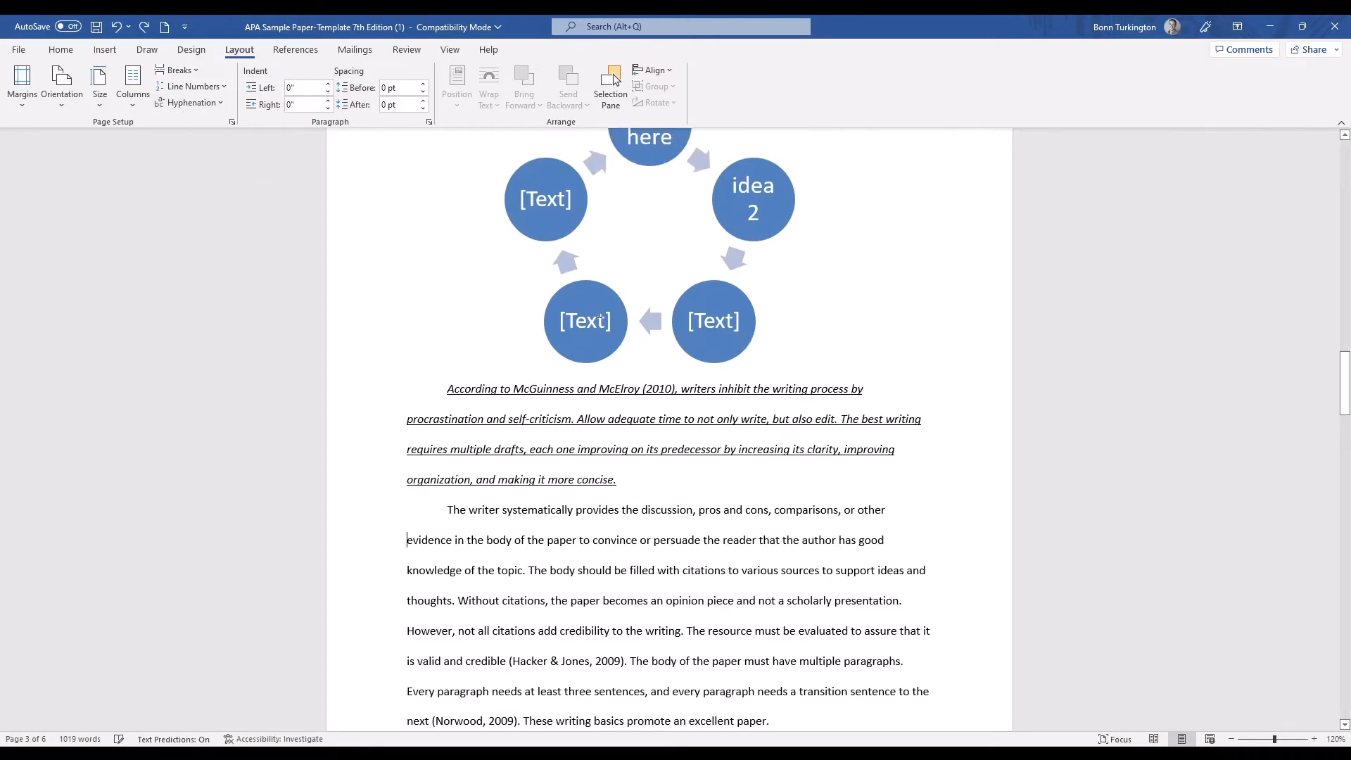
Post the comment "Don't call it bibliography, call it references" on the "References" heading on page 6.
left_click(407, 49)
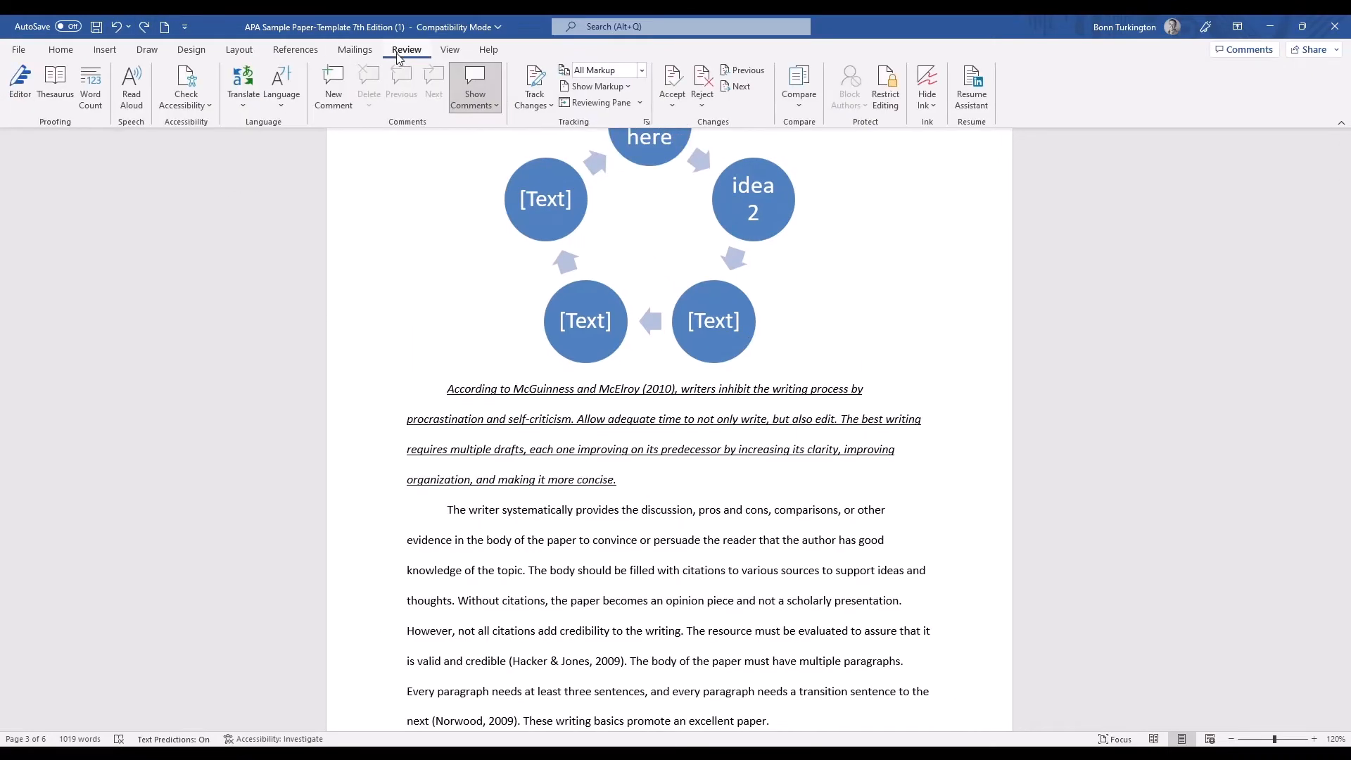
scroll(707, 423, "up", 7)
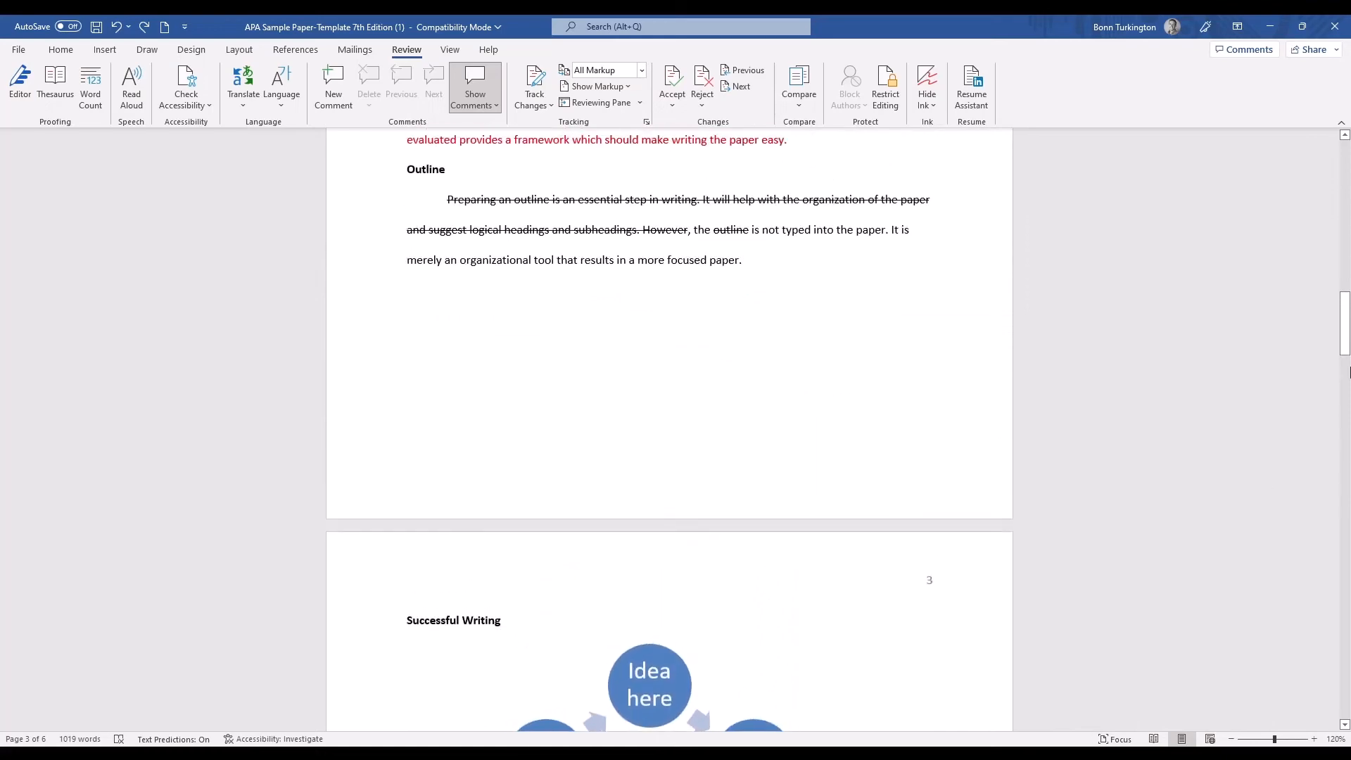
left_click_drag(1350, 325, 1346, 679)
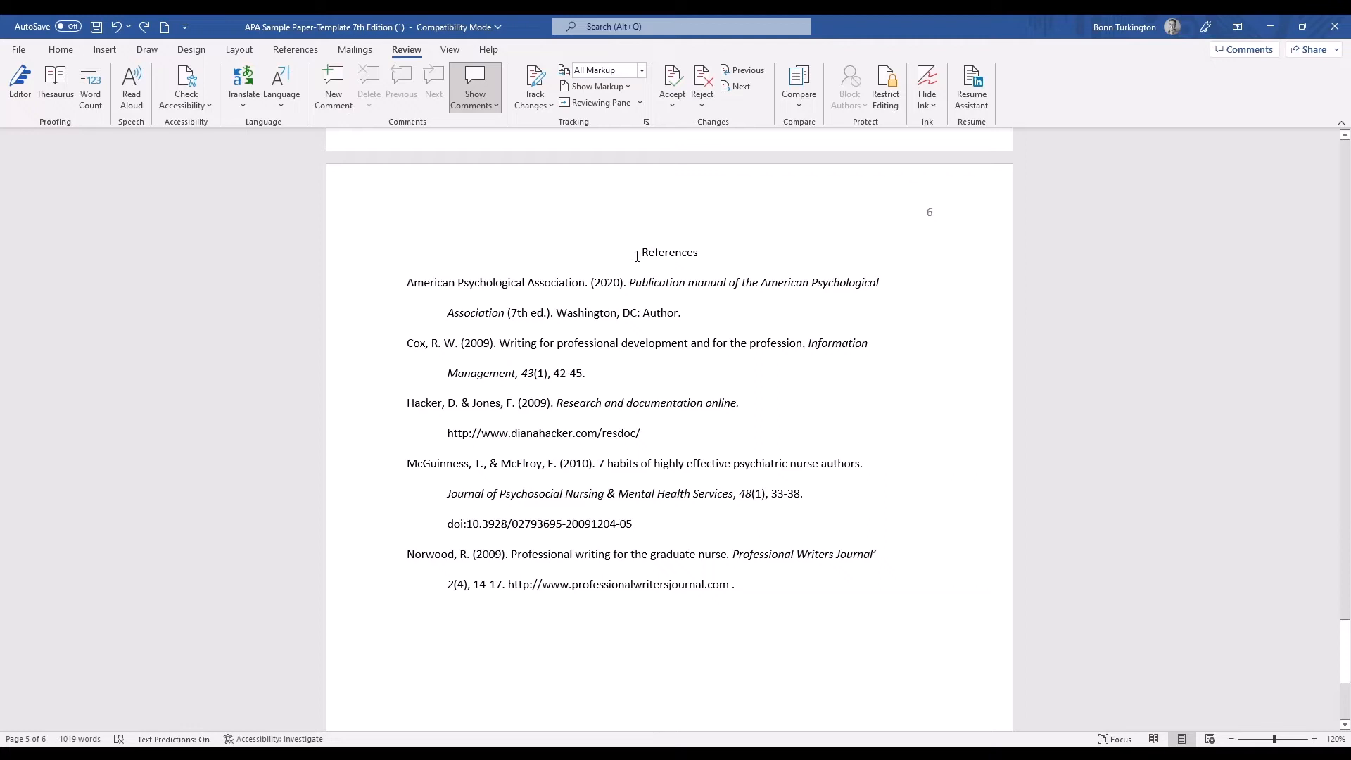
left_click_drag(637, 251, 704, 252)
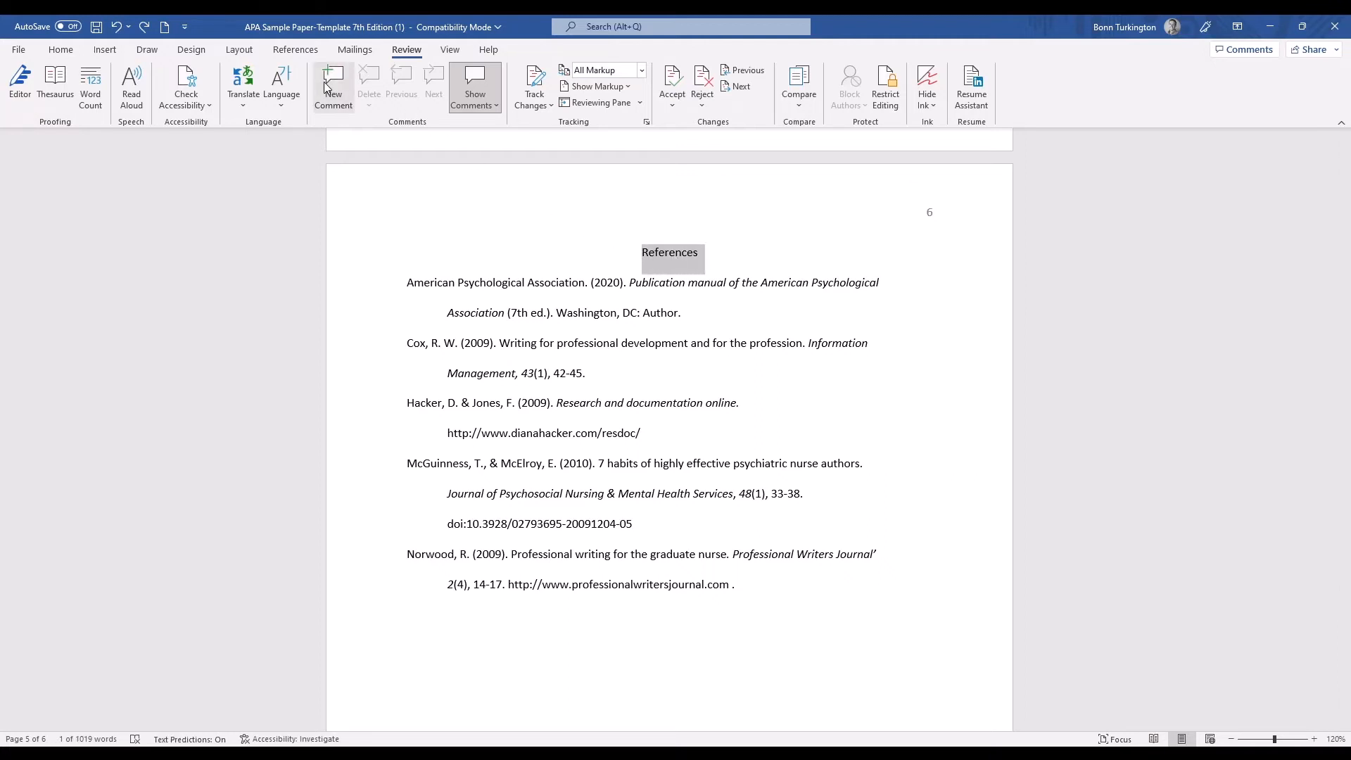
left_click(325, 90)
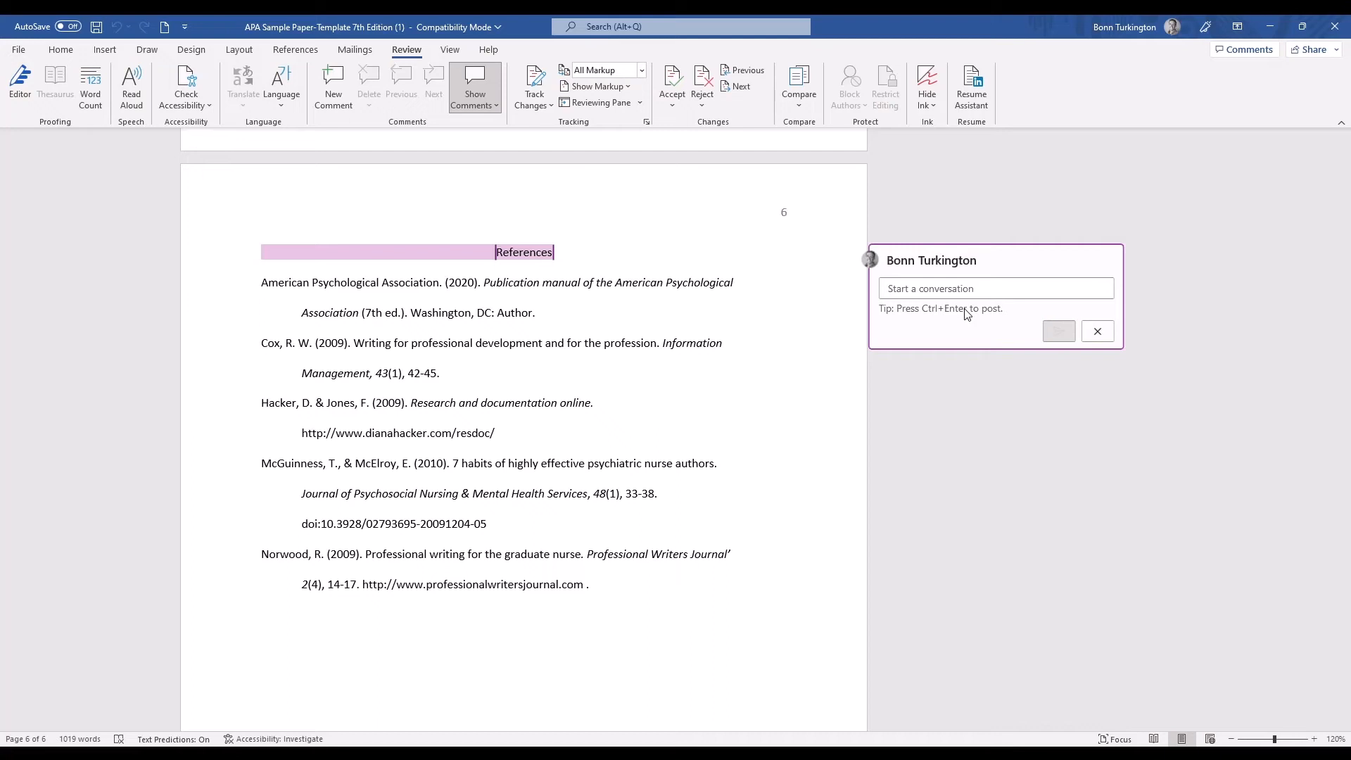
type("Don't call ")
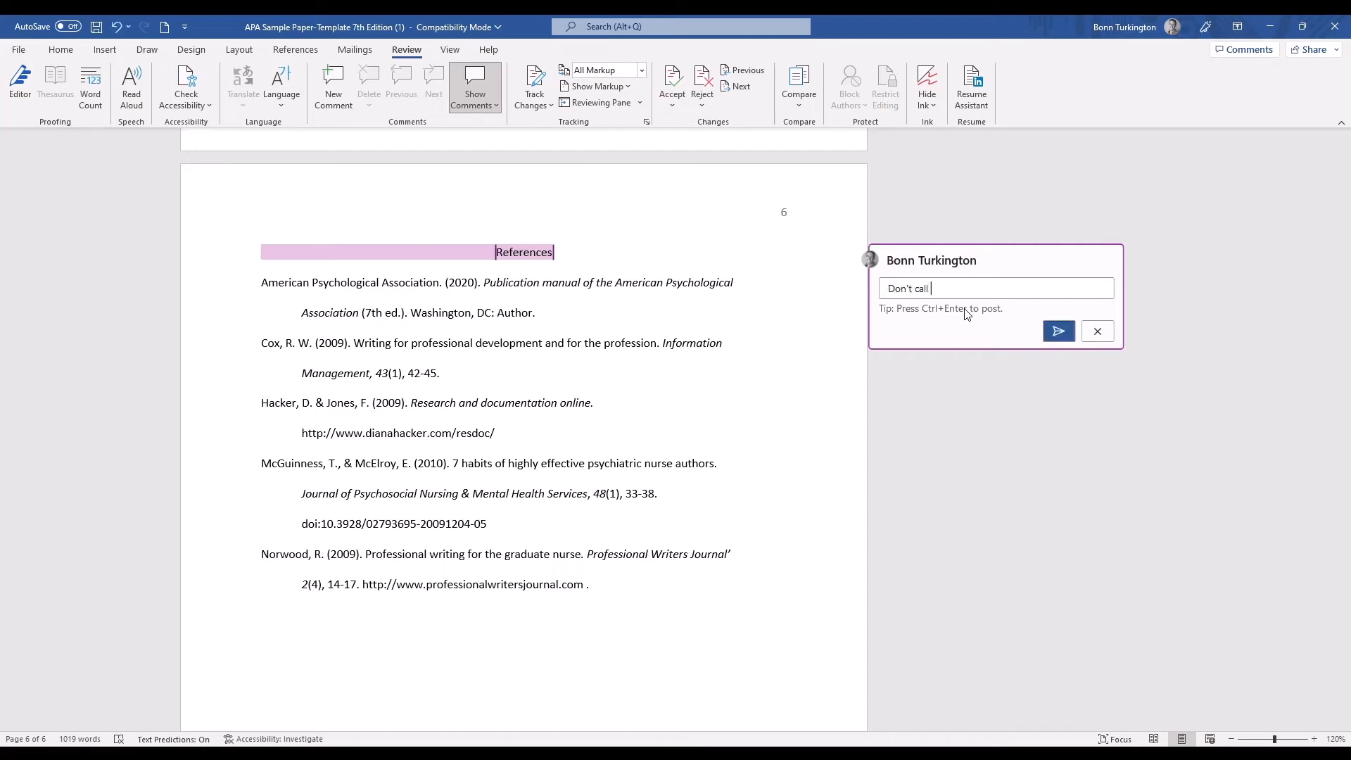
type("it bib,")
type("iography, clal")
key("BackSpace")
key("BackSpace")
key("BackSpace")
type("all it references")
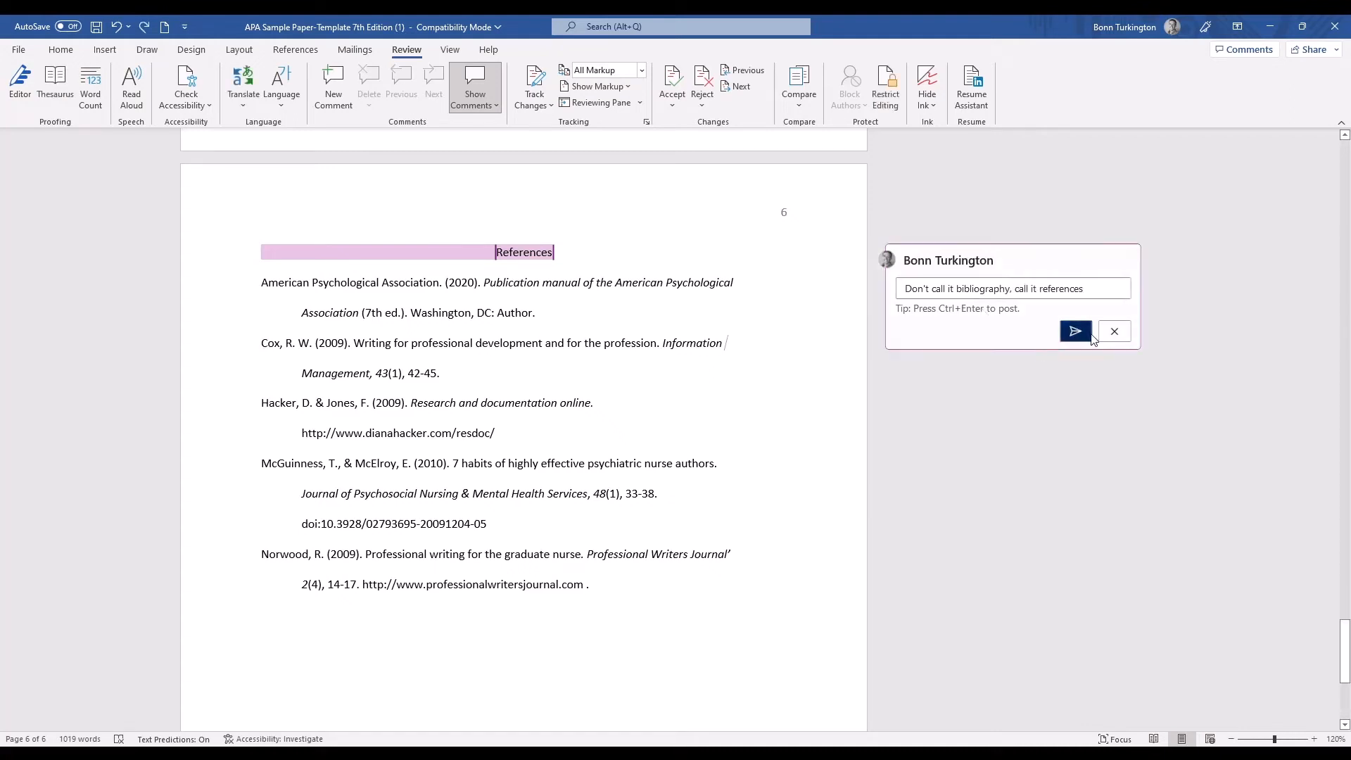
left_click(1059, 332)
left_click(1019, 423)
Collapse the comments to their margin markers and reopen the one on the "References" heading.
left_click(478, 313)
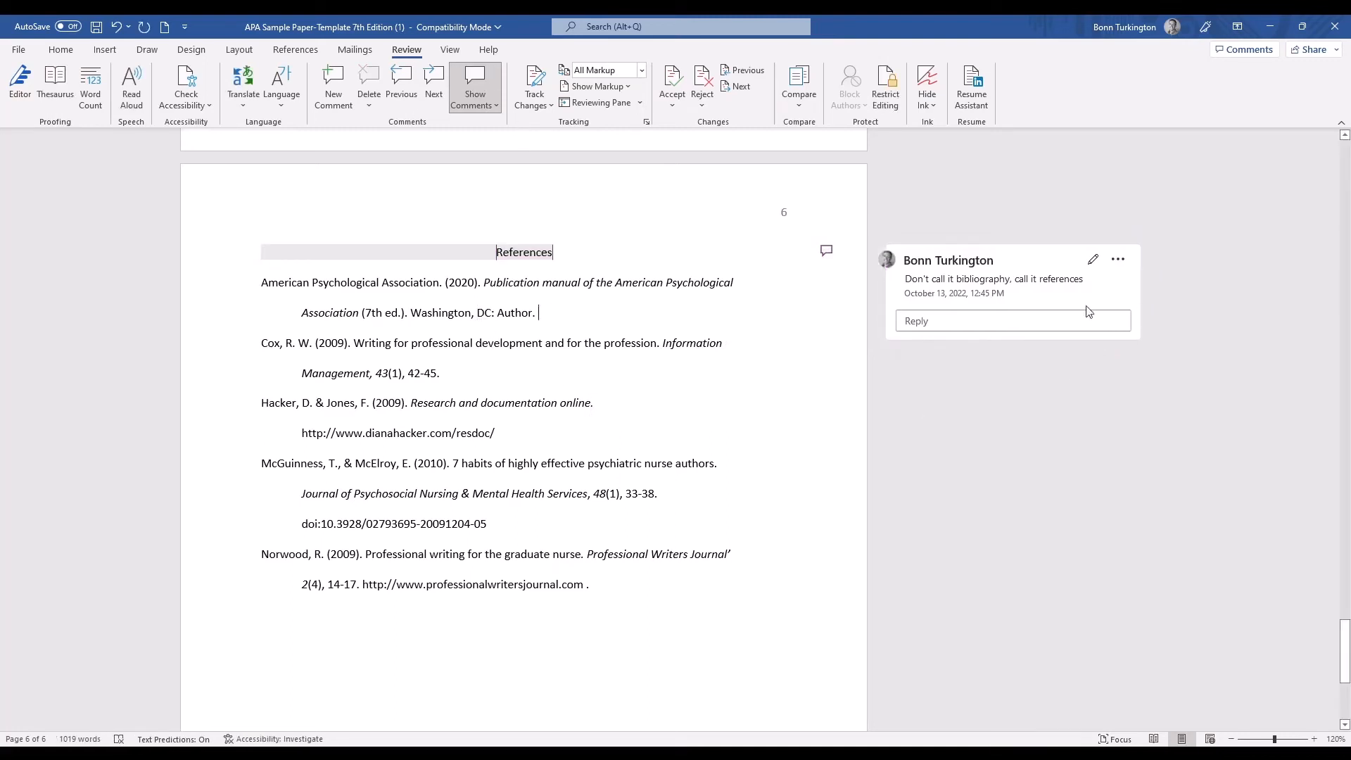
left_click(475, 83)
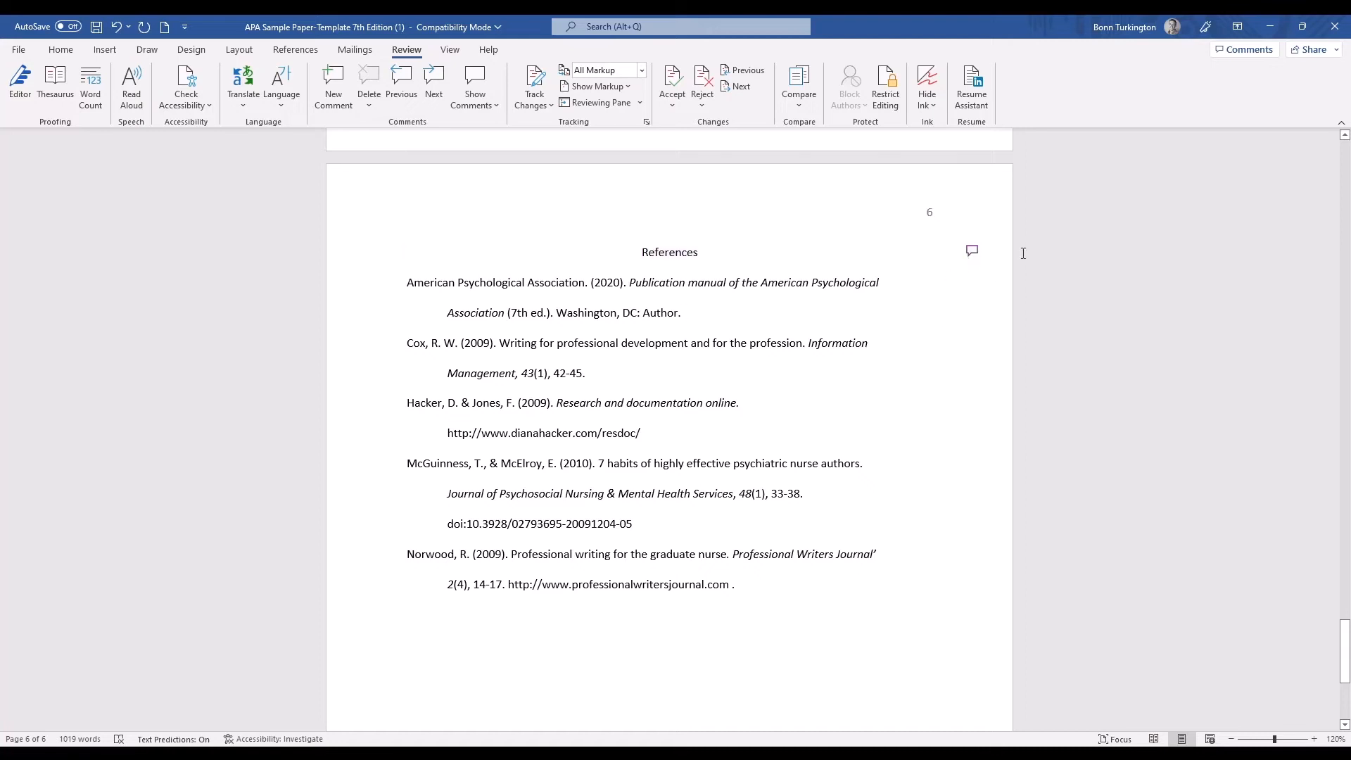
left_click(973, 252)
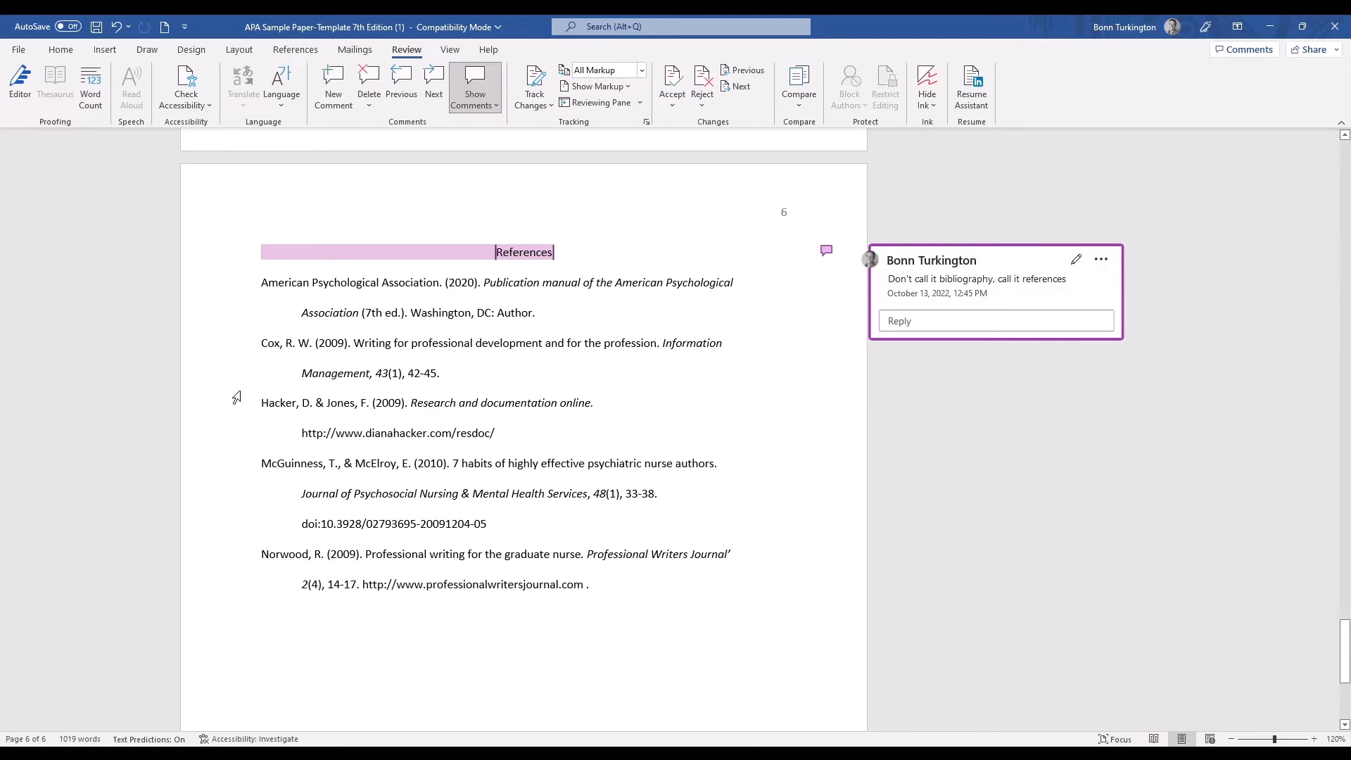
Move the "Research and documentation online" reference to the end of the list, removing the period after the professionalwritersjournal.com link.
left_click_drag(261, 398, 522, 444)
key("ctrl+c")
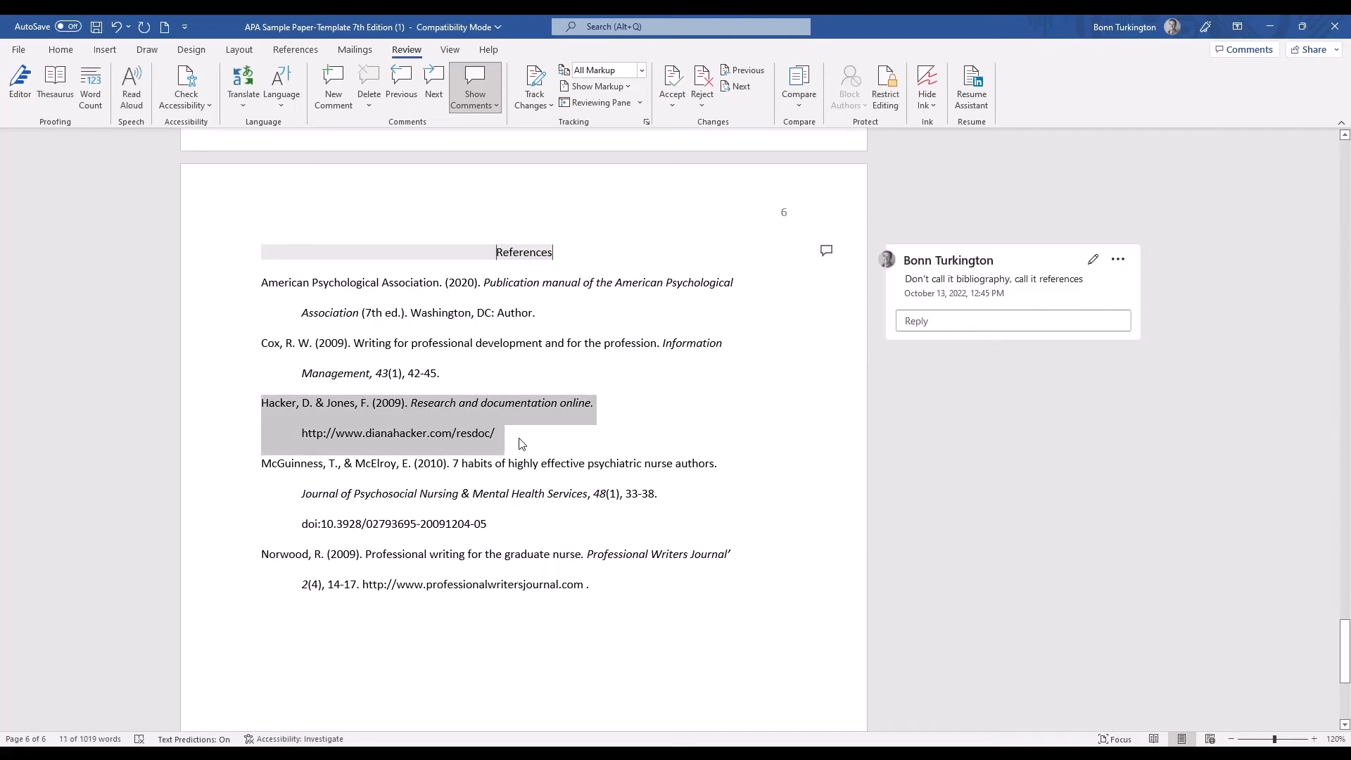
key("Delete")
left_click(593, 527)
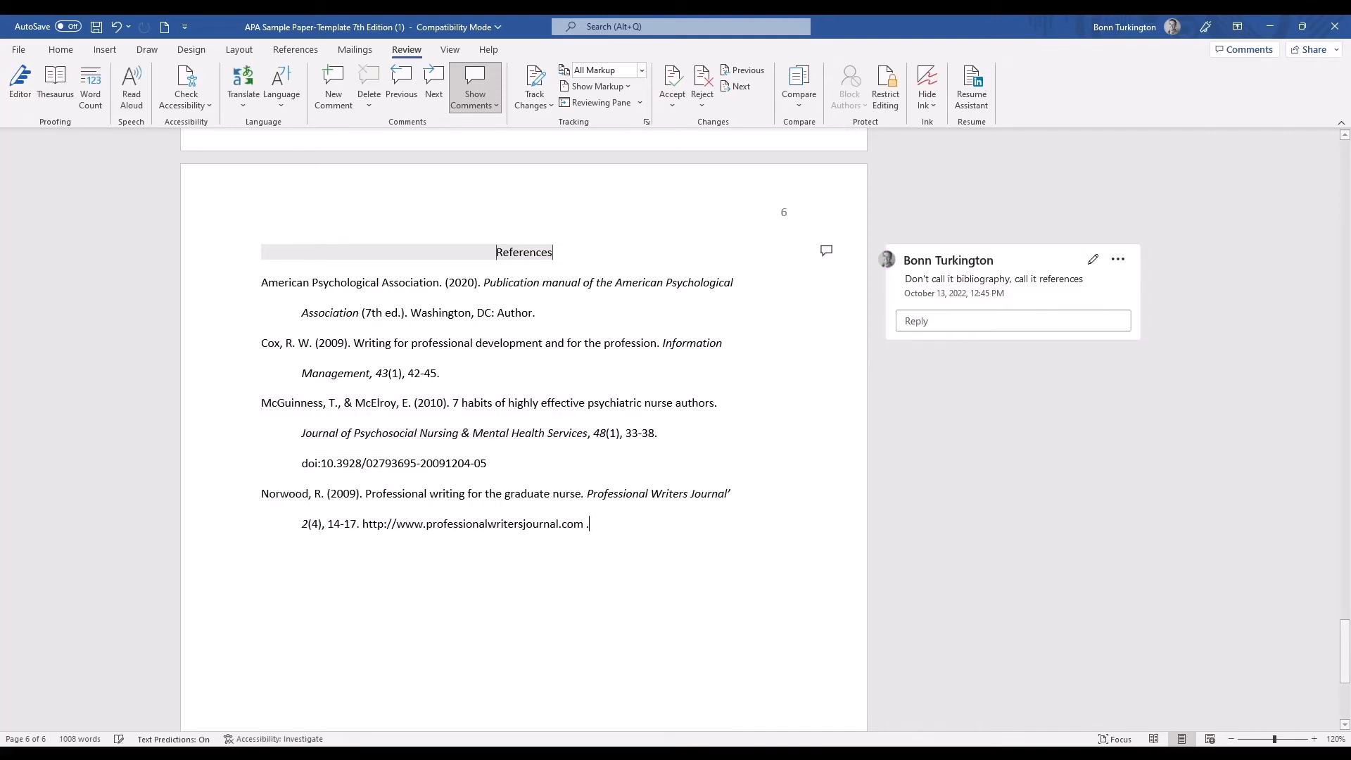
key("BackSpace")
key("Return")
key("ctrl+v")
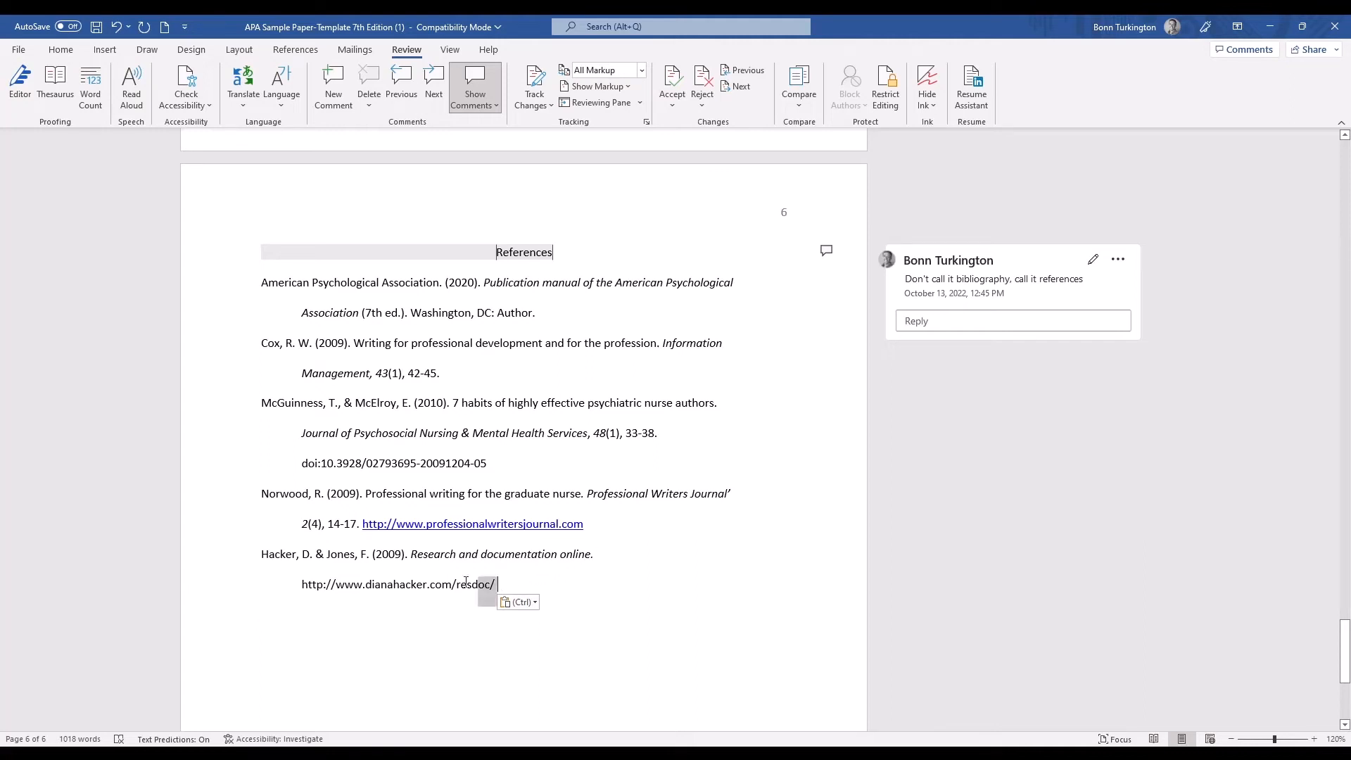
Post the comment "Put in alphabetical order" on the whole "Research and documentation online" reference.
triple_click(496, 584)
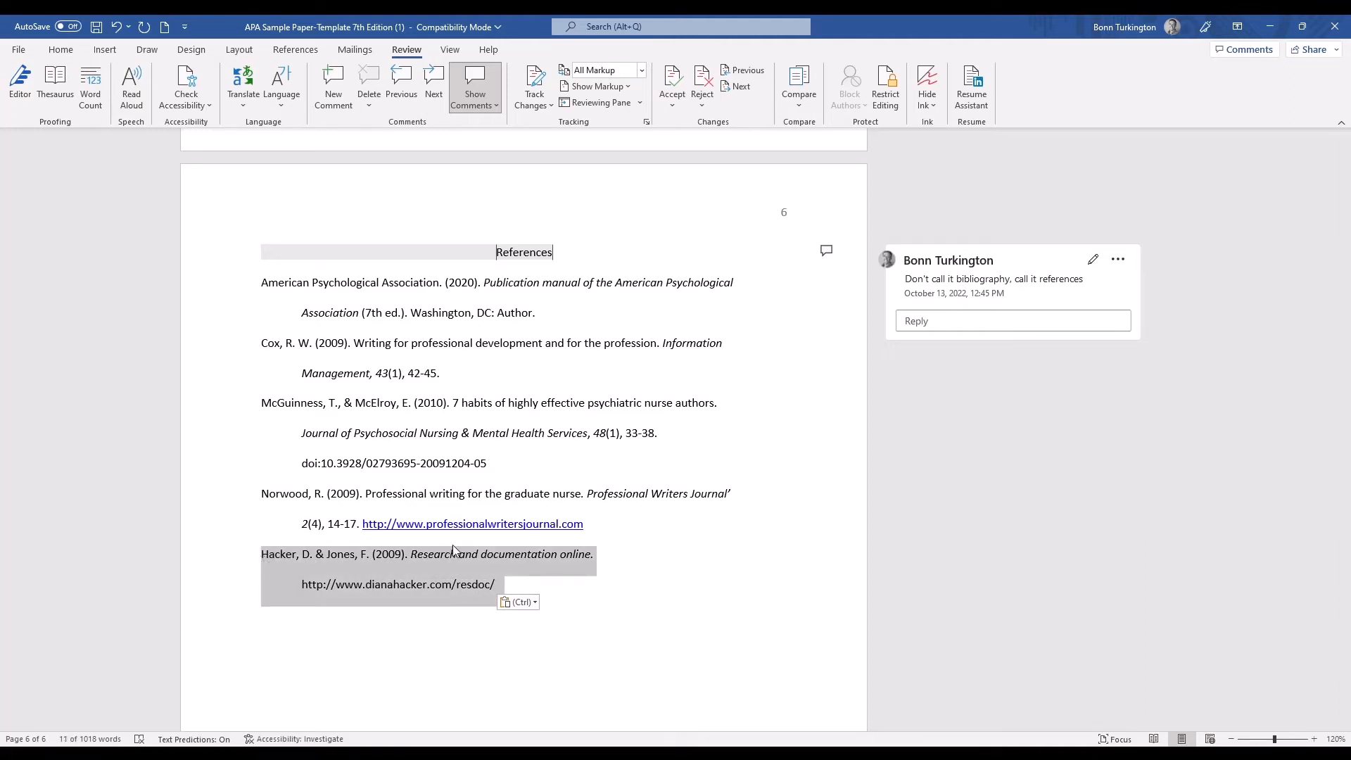
left_click(609, 592)
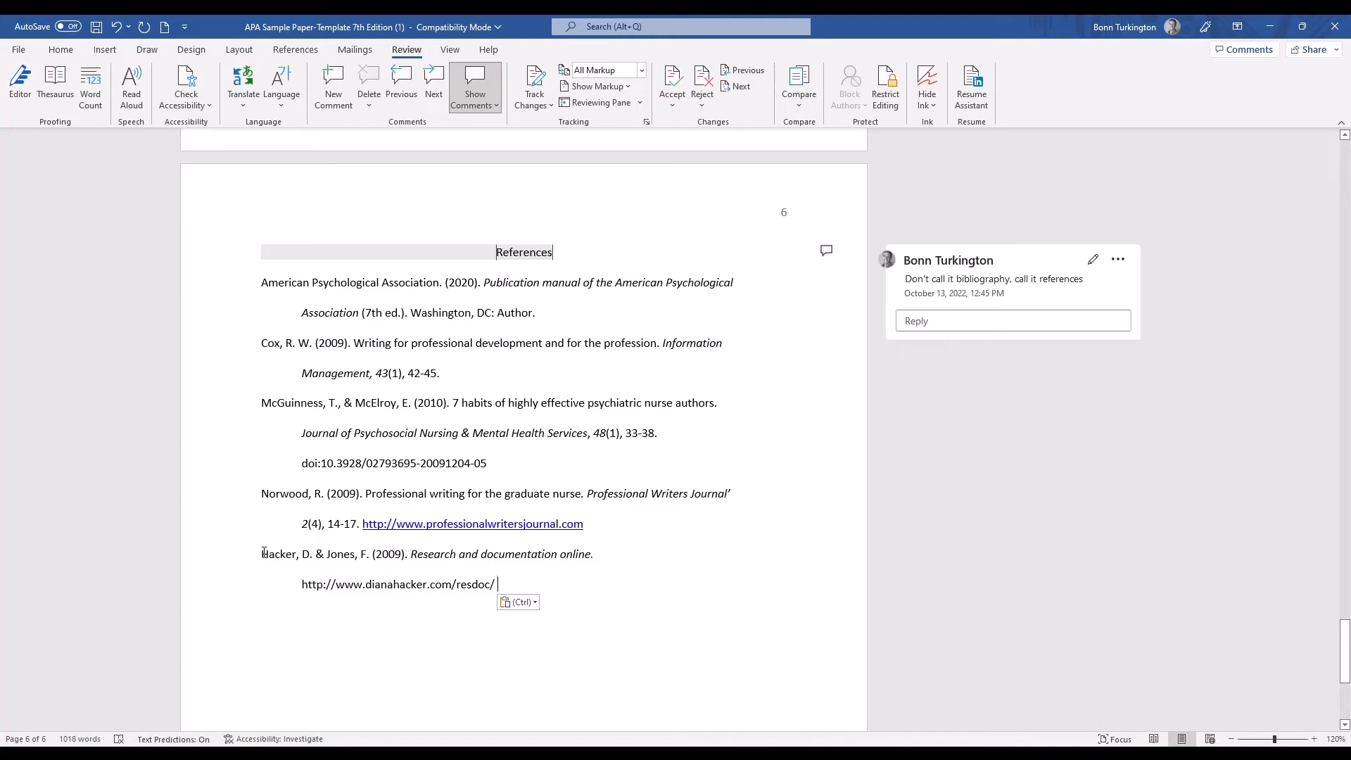
left_click_drag(263, 557, 597, 595)
left_click(335, 87)
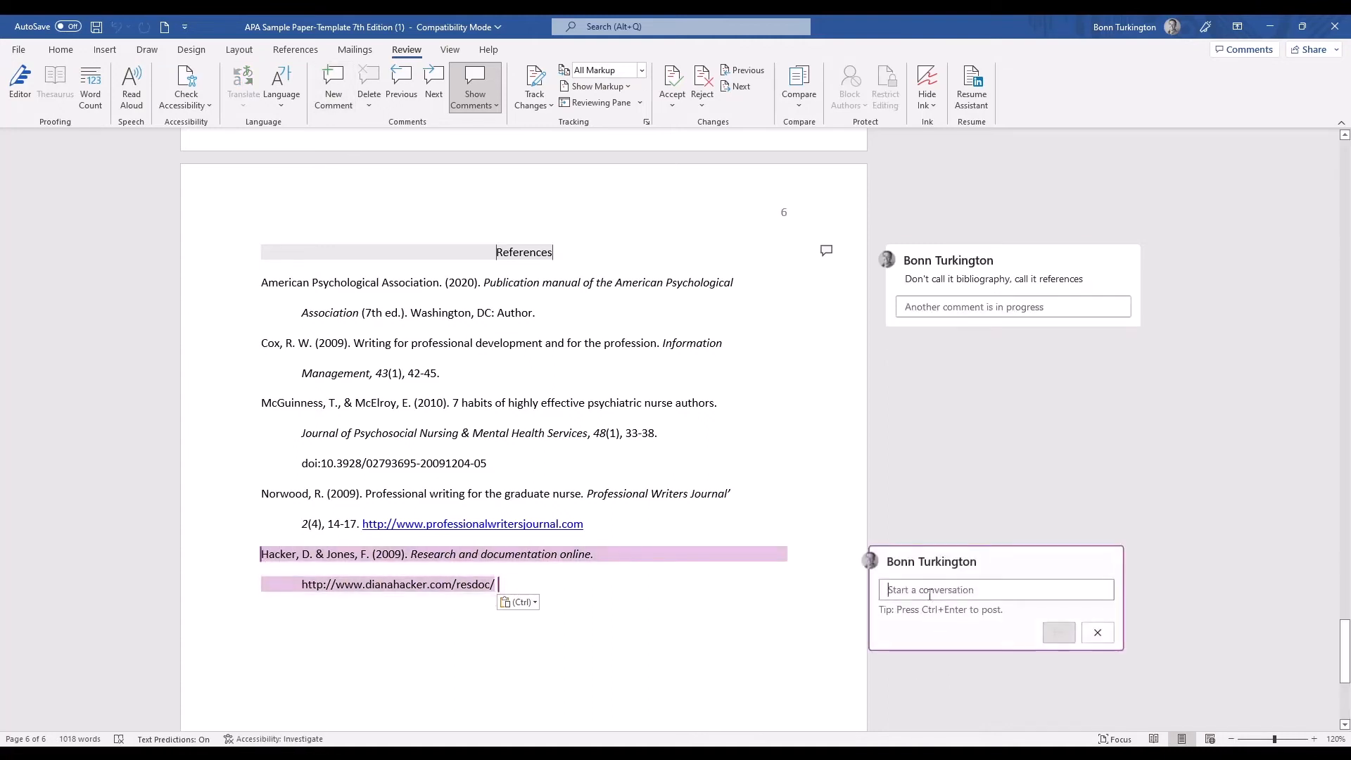
type("Put in ")
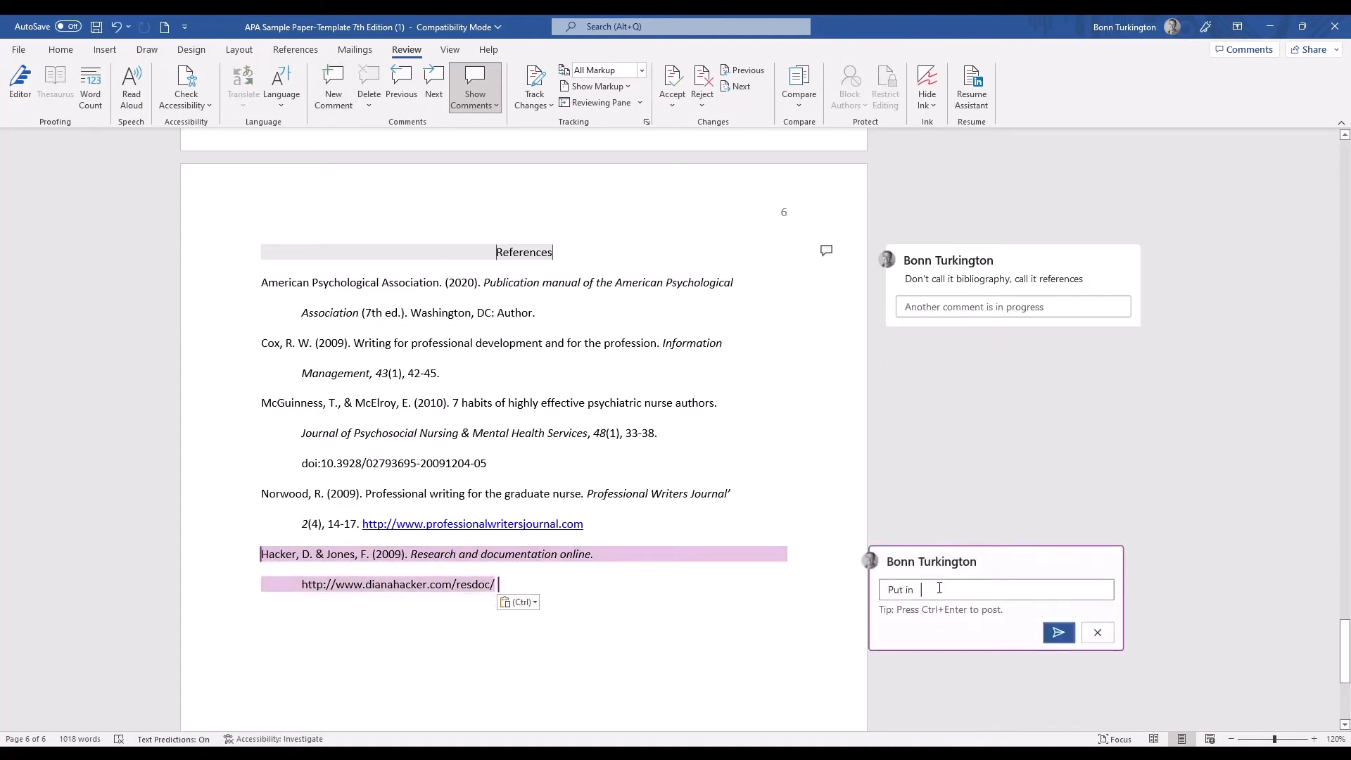
type("alphabetical order")
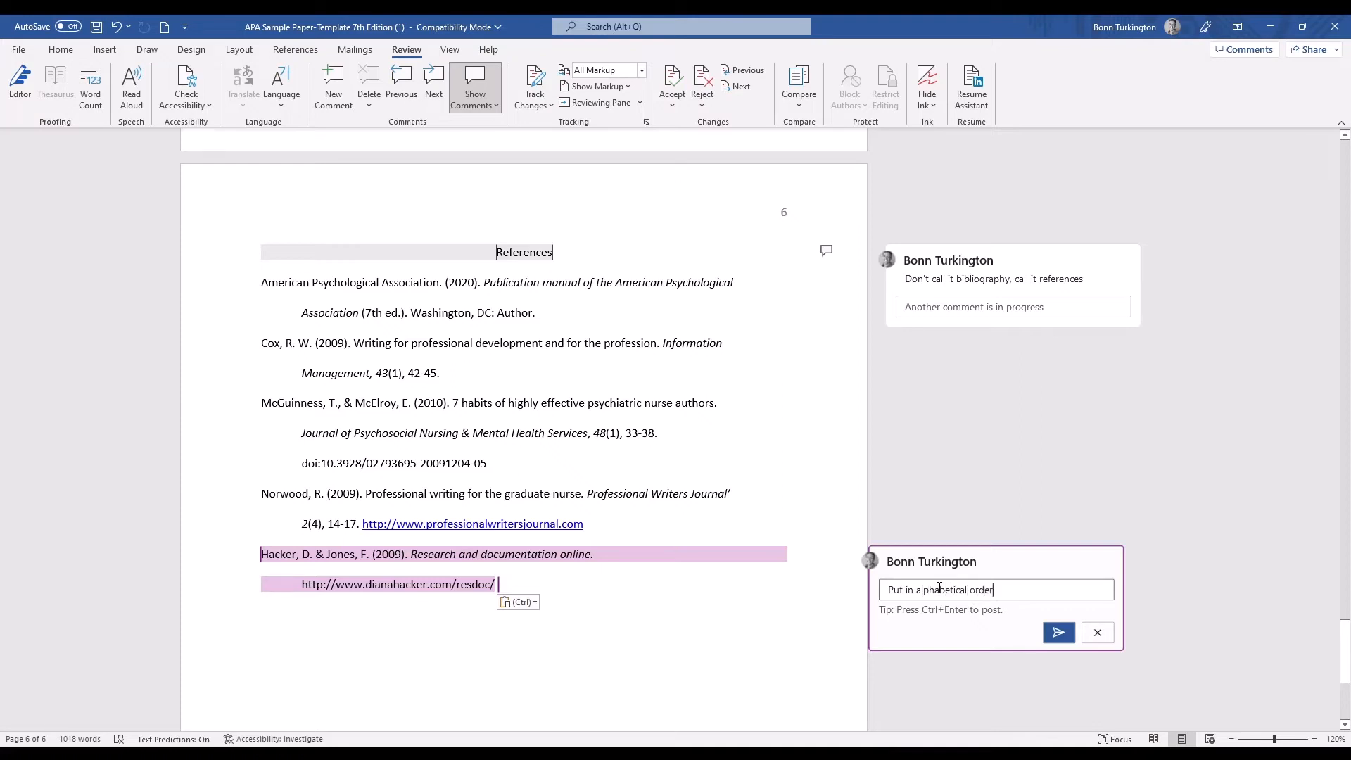
left_click(1059, 633)
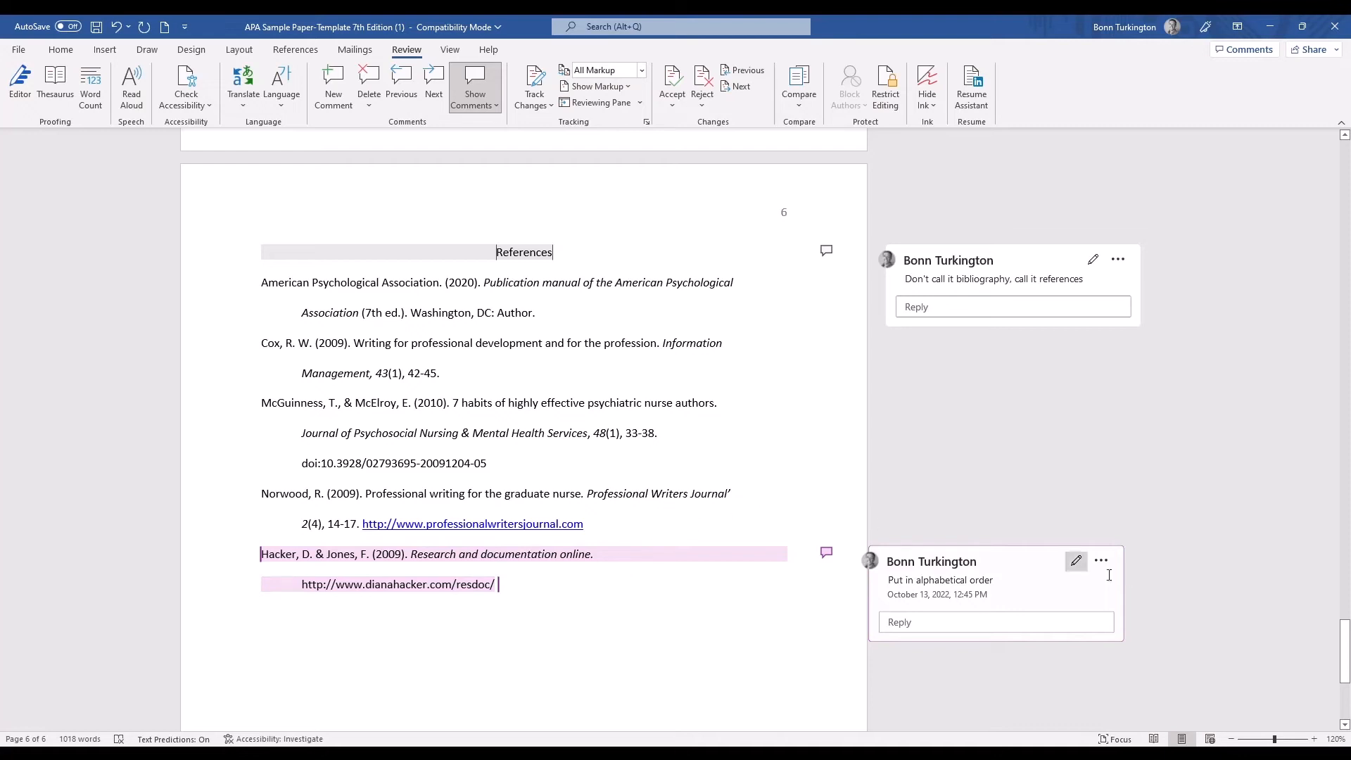
Collapse the comments again and reopen the one on the last reference from its margin marker.
left_click(711, 442)
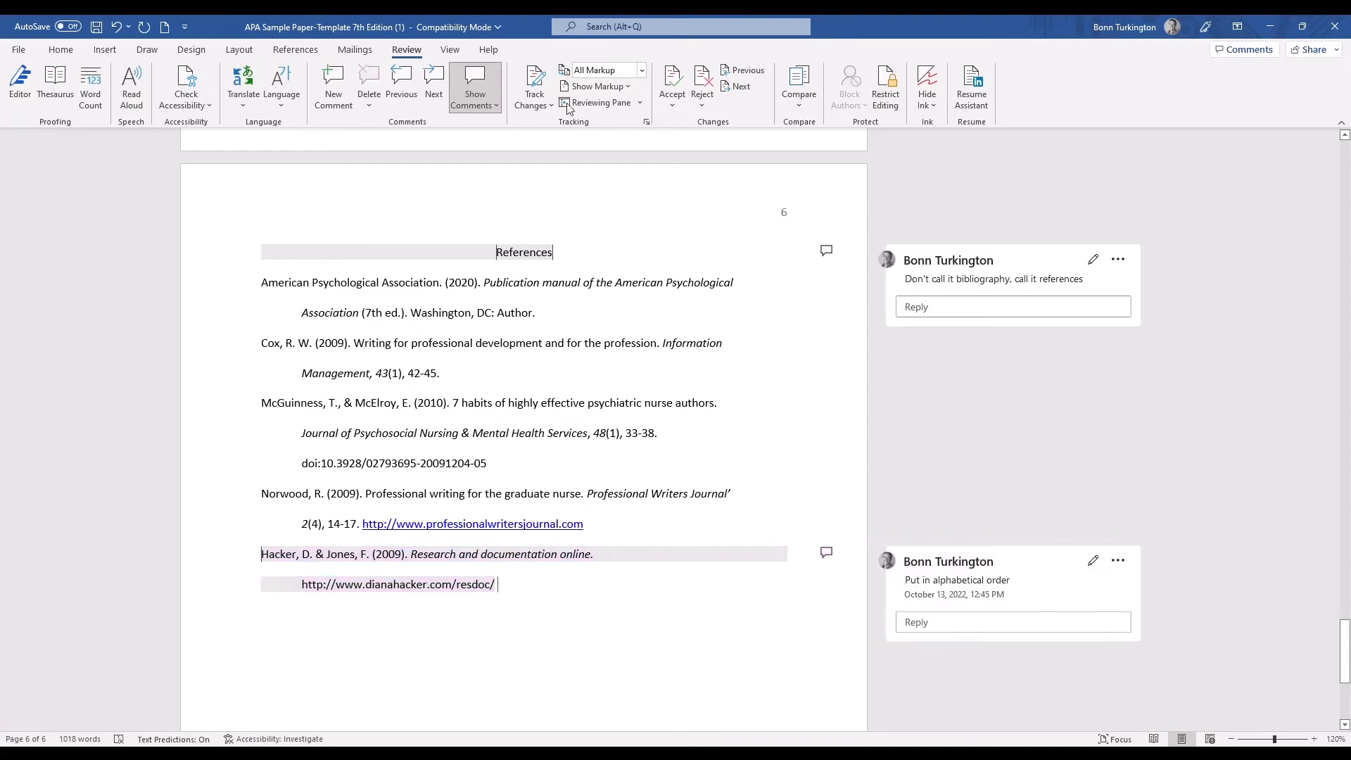
left_click(475, 88)
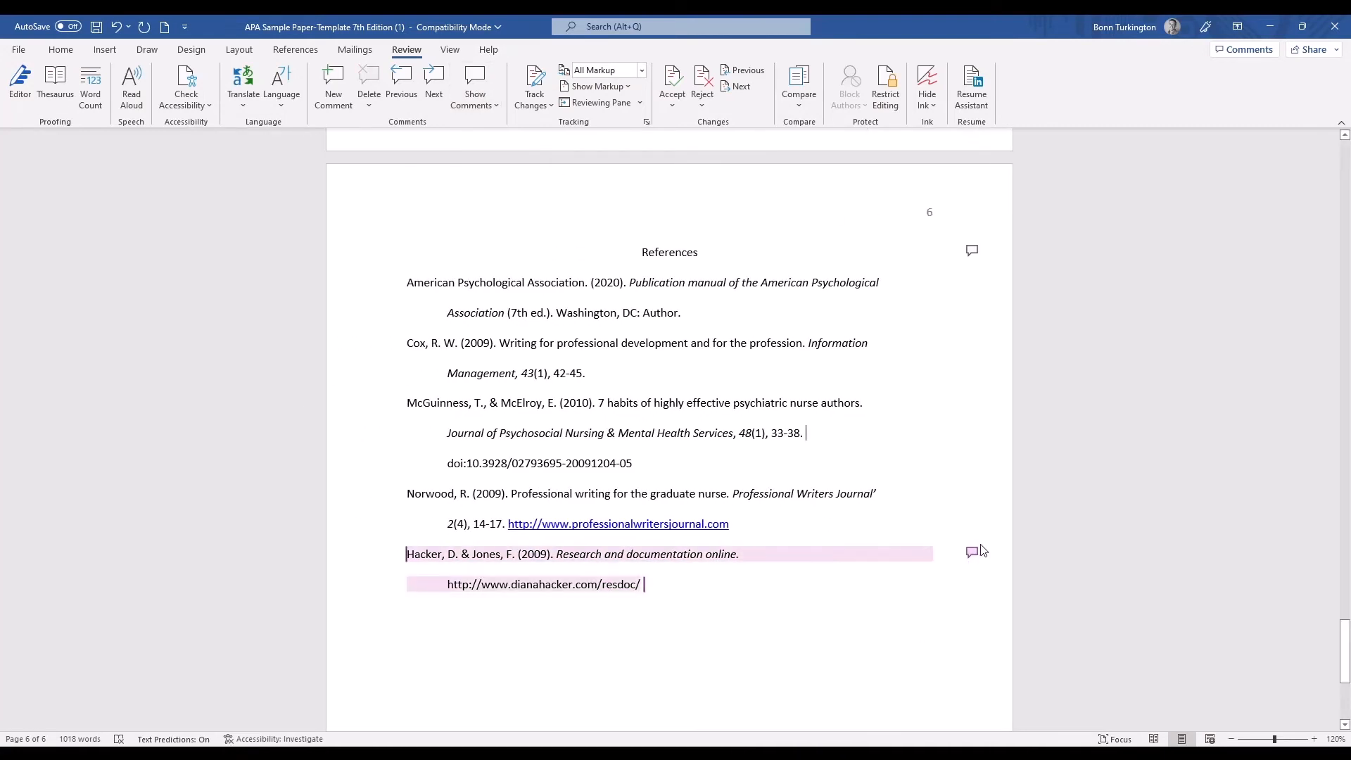
left_click(975, 552)
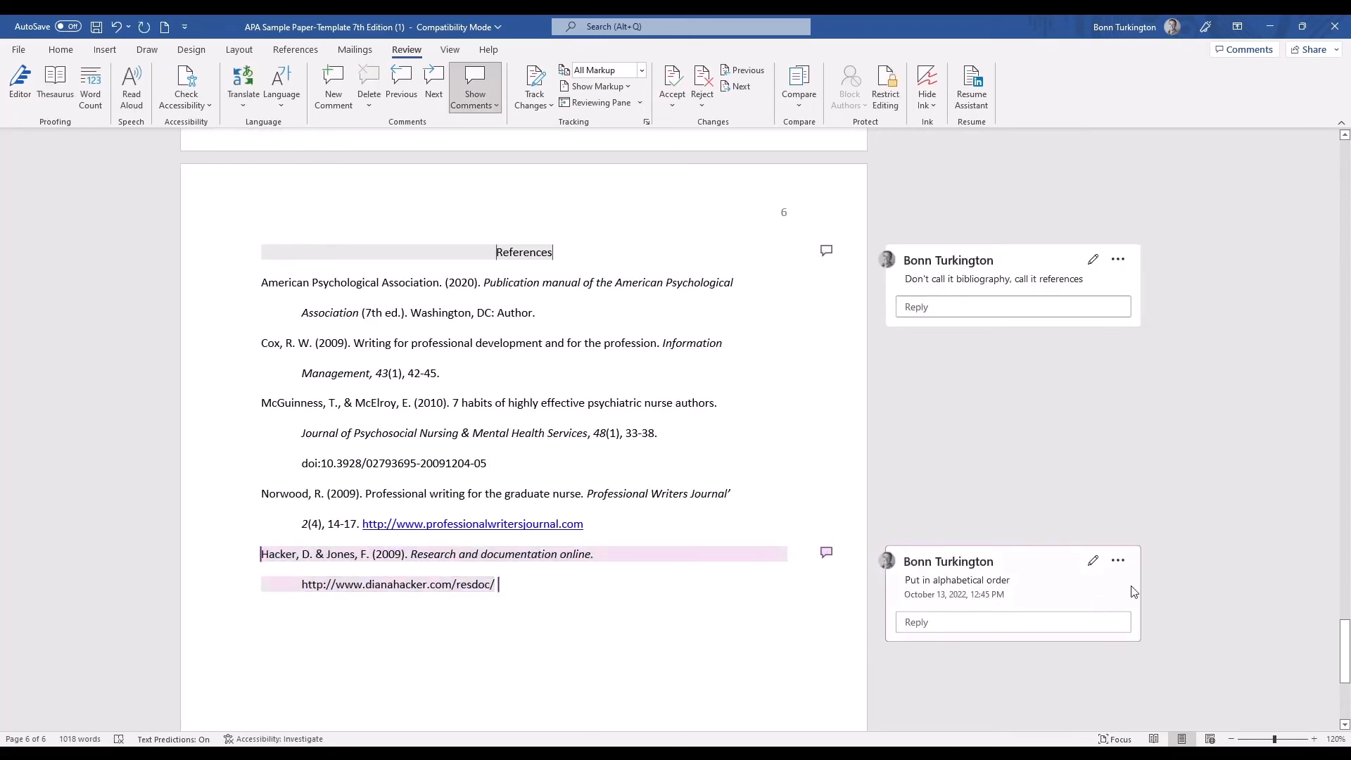
Delete everything after the first sentence of the "APA format basics" paragraph, just above the "Revisions" heading.
scroll(558, 380, "up", 3)
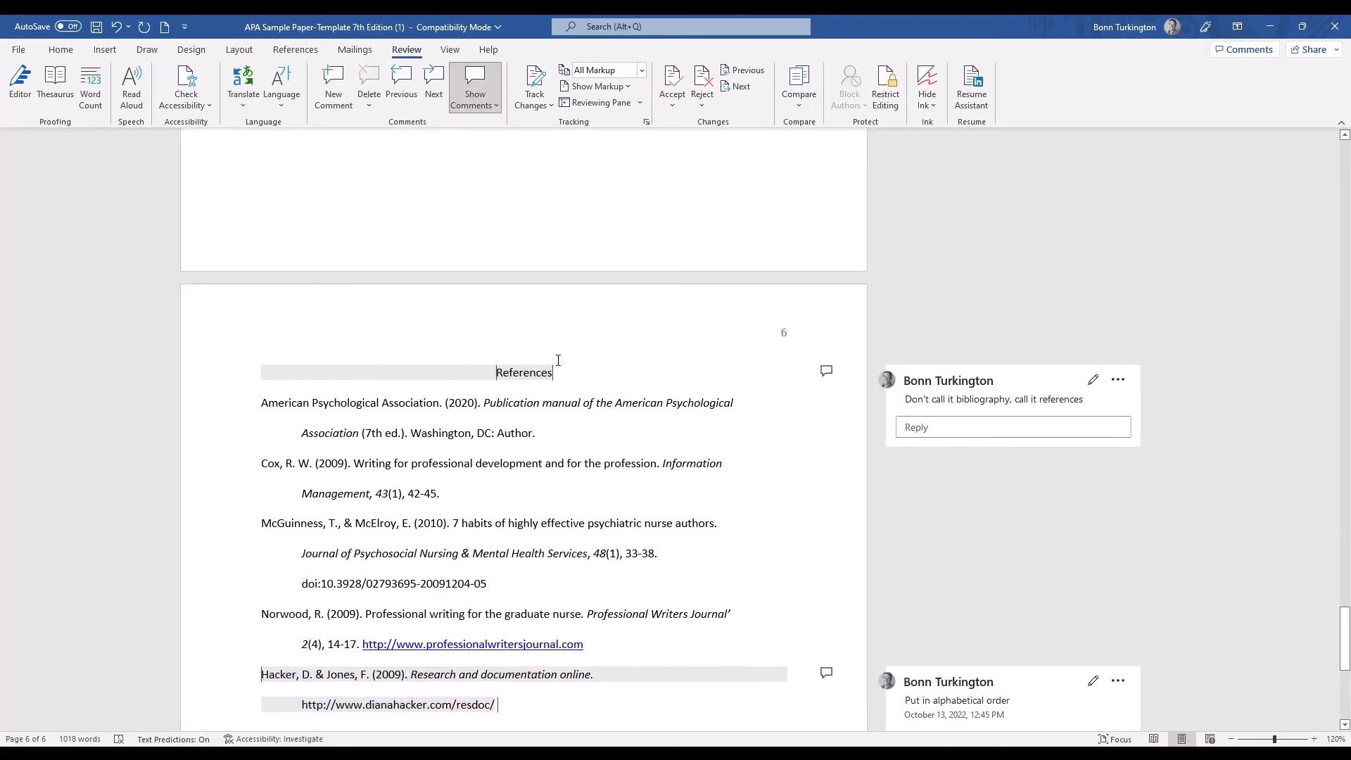
scroll(558, 361, "up", 10)
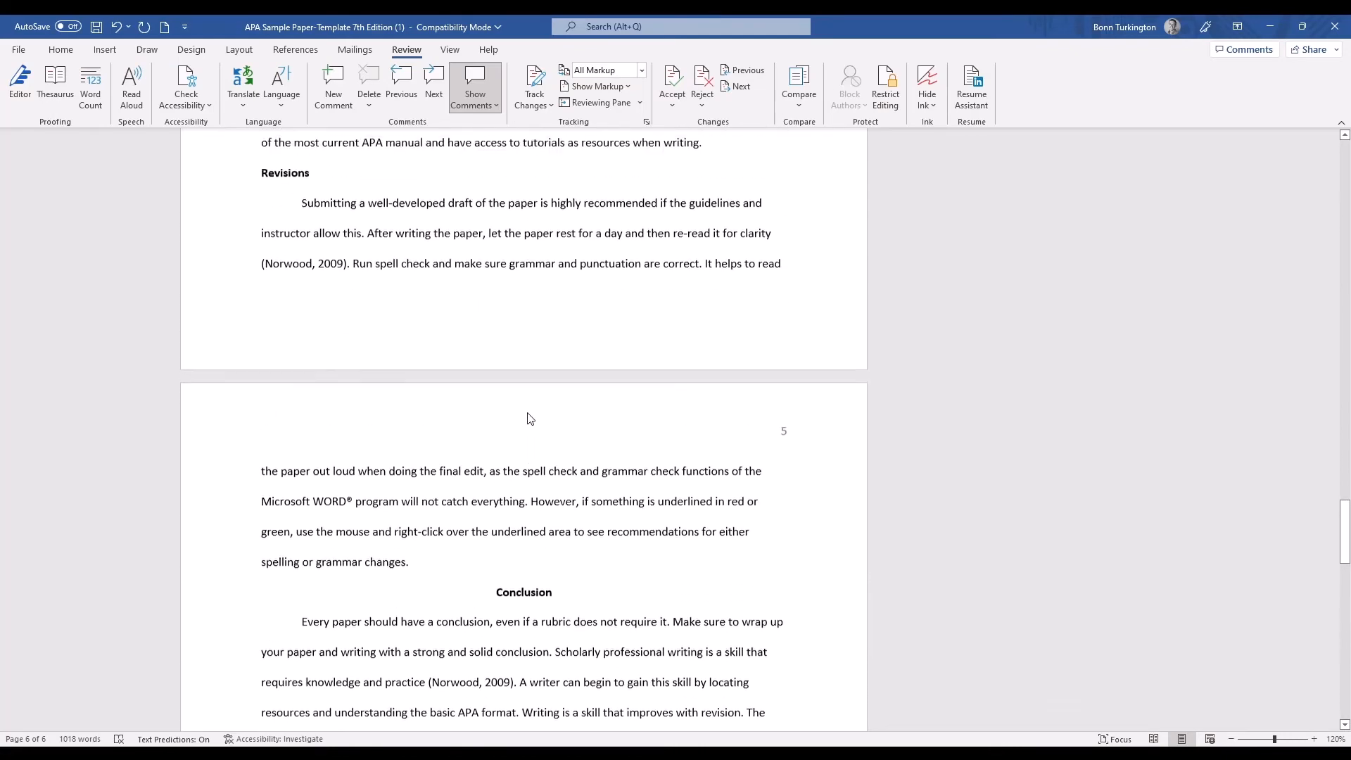
scroll(525, 401, "up", 3)
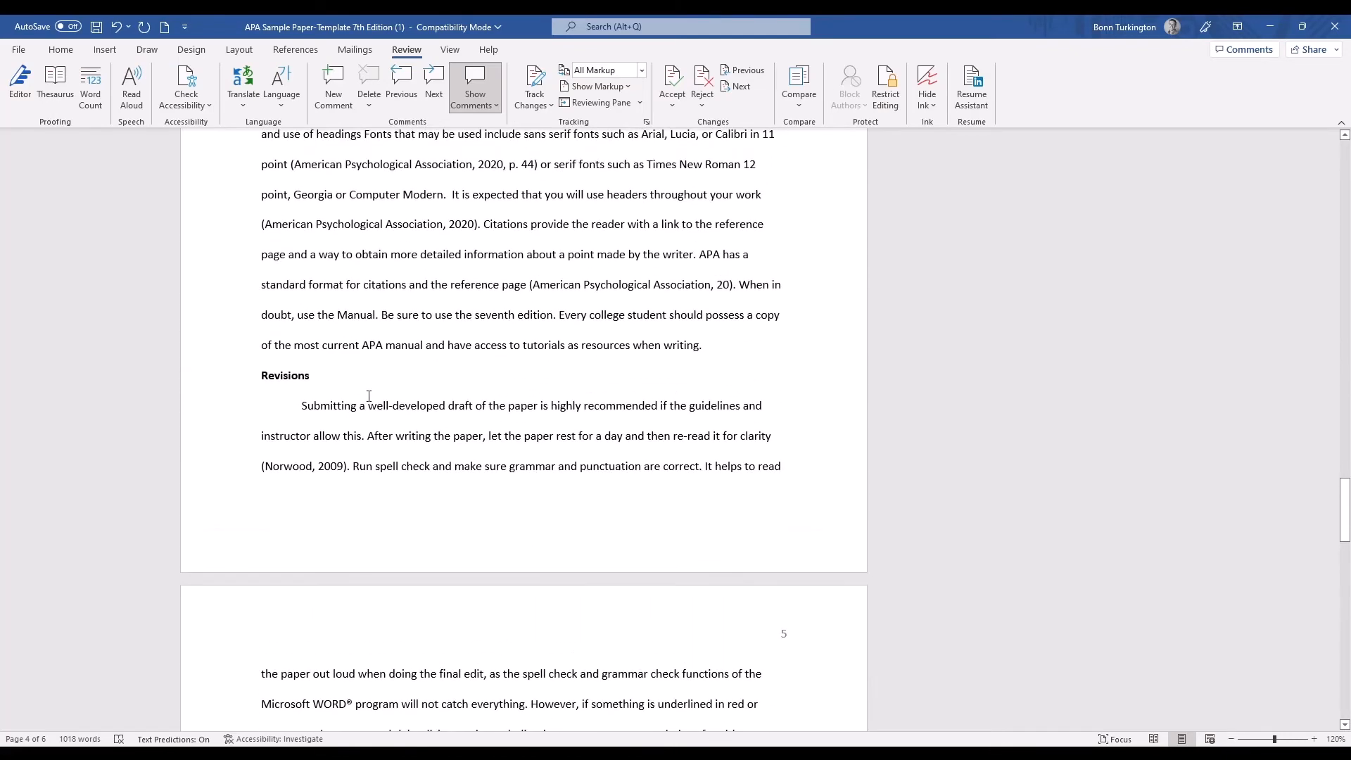
scroll(395, 401, "up", 4)
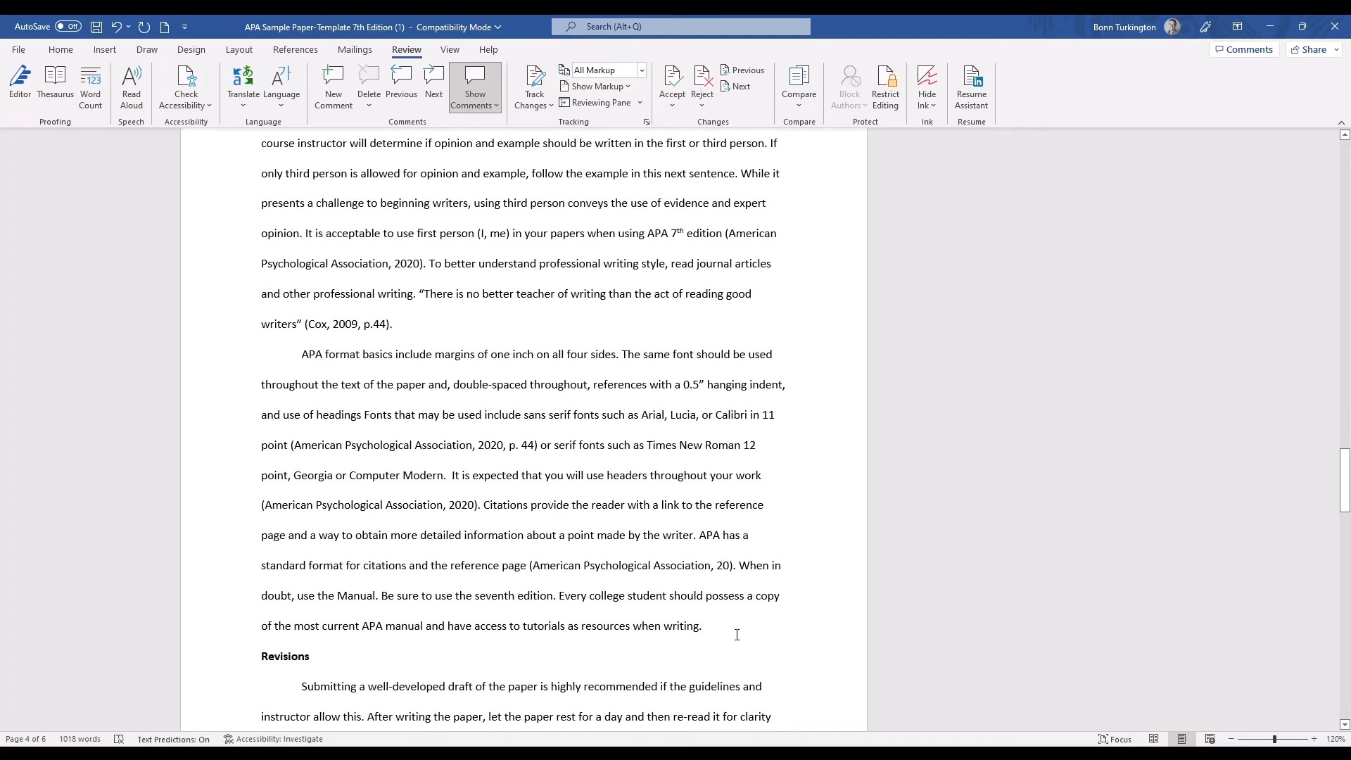
left_click_drag(737, 635, 622, 358)
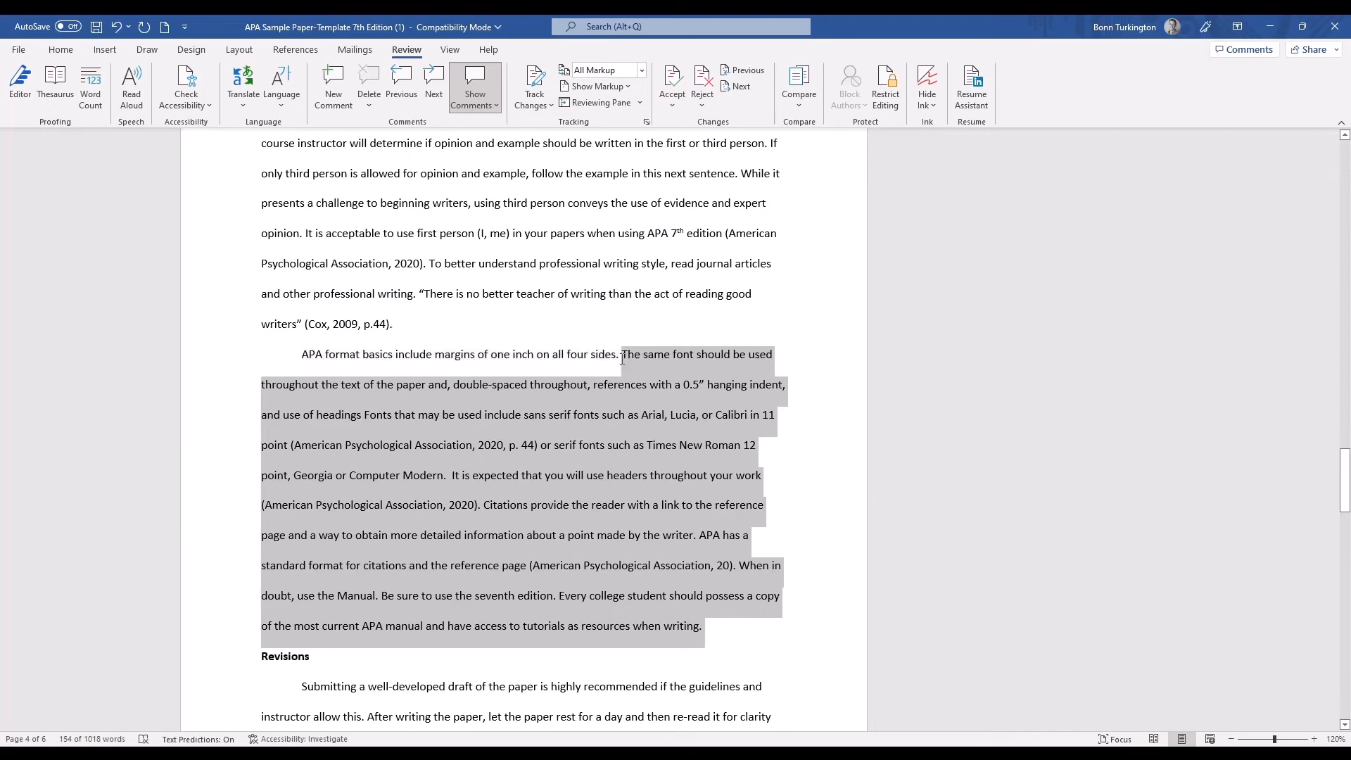
key("Delete")
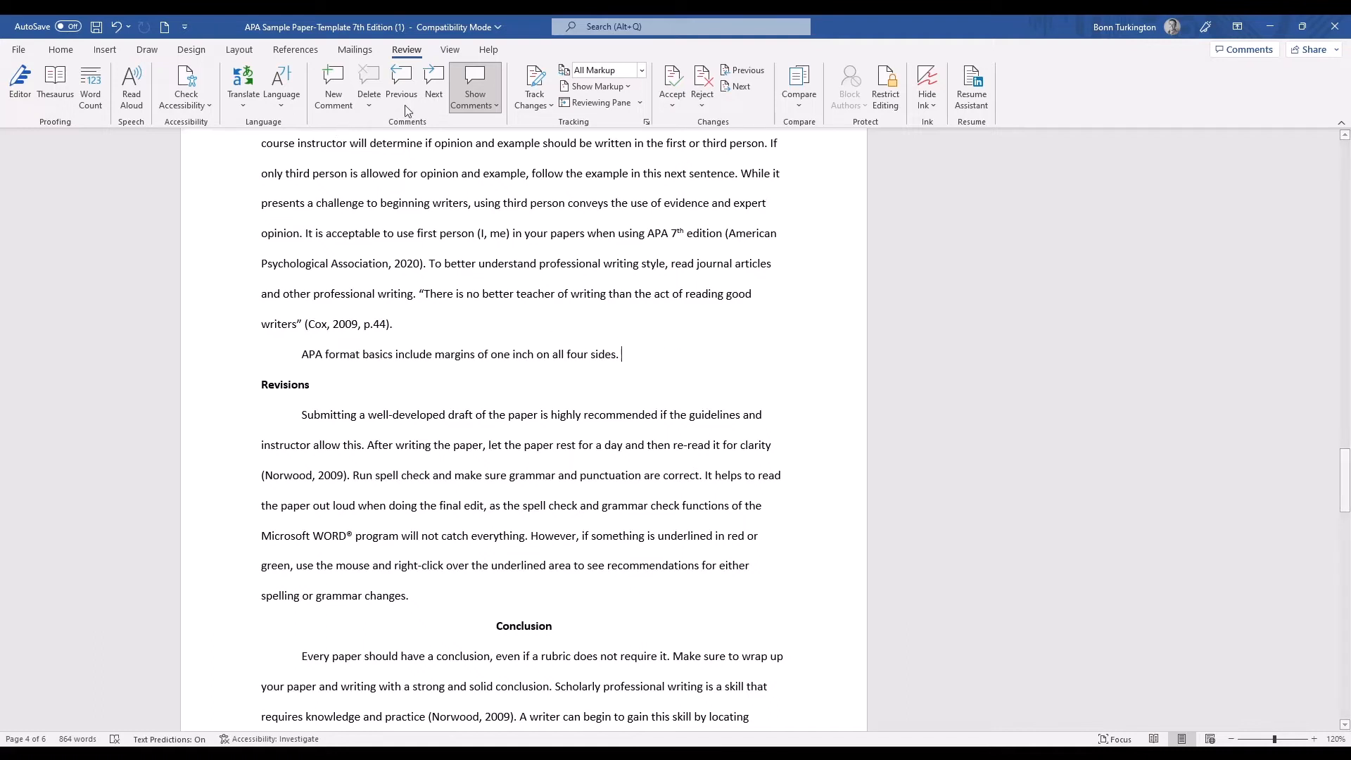
Post the comment "Talk about other APA format options and rules here." at the end of the "APA format basics" sentence.
left_click(334, 86)
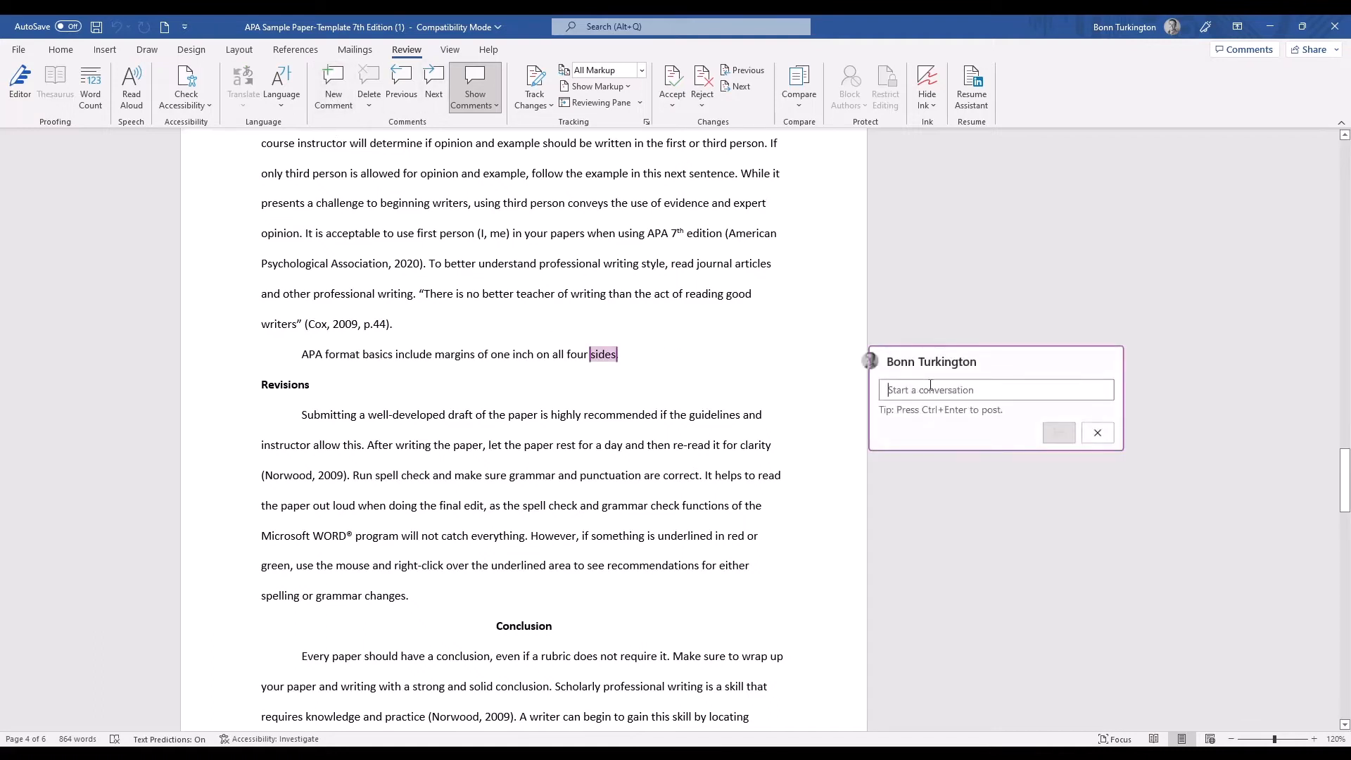
type("Talk about other ")
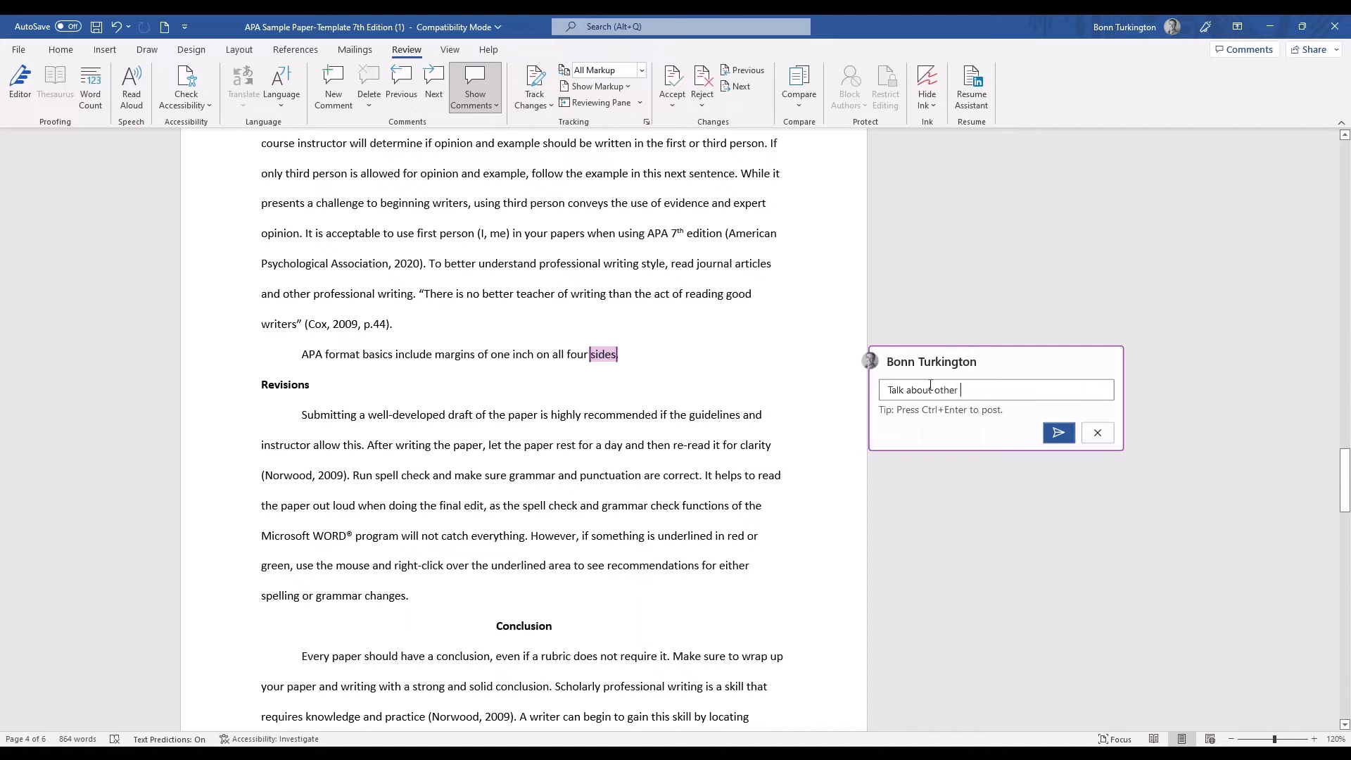
type("APA format options and rules here.")
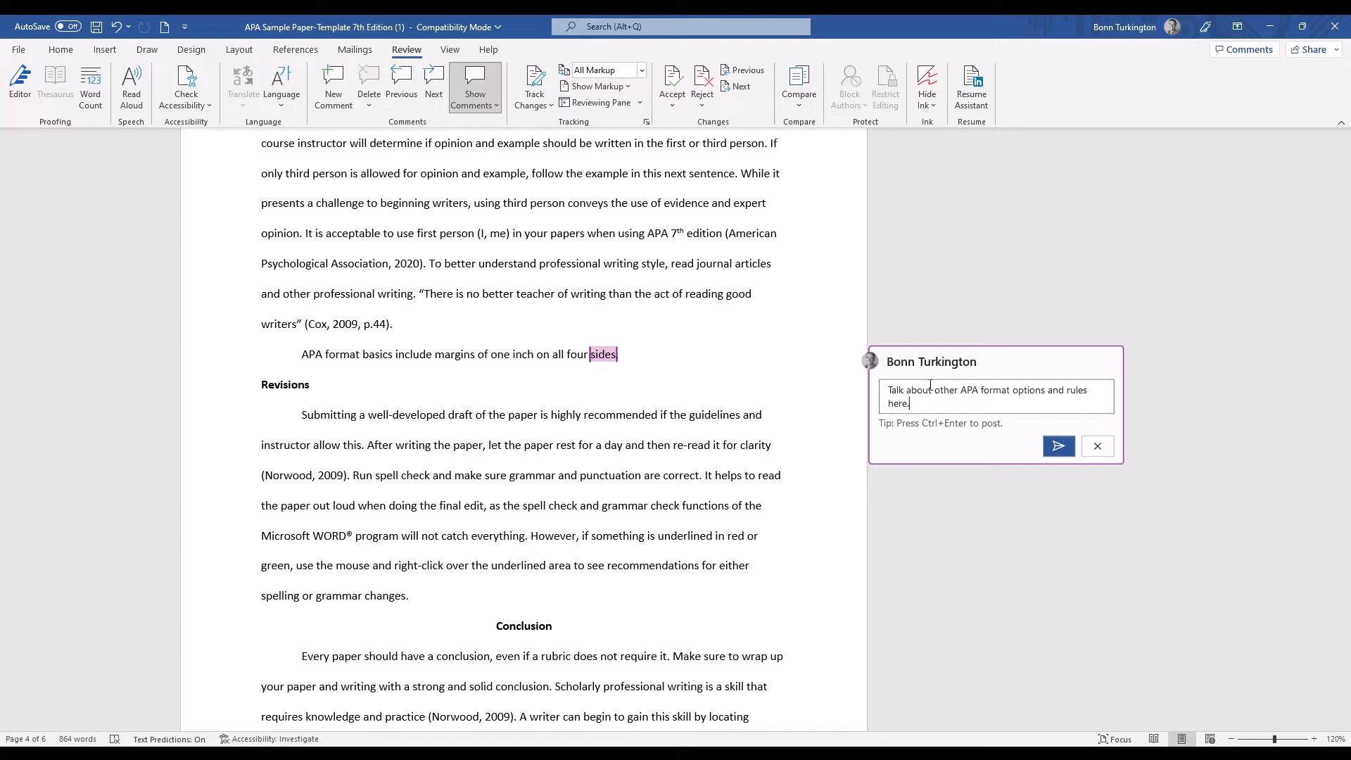
left_click(1058, 446)
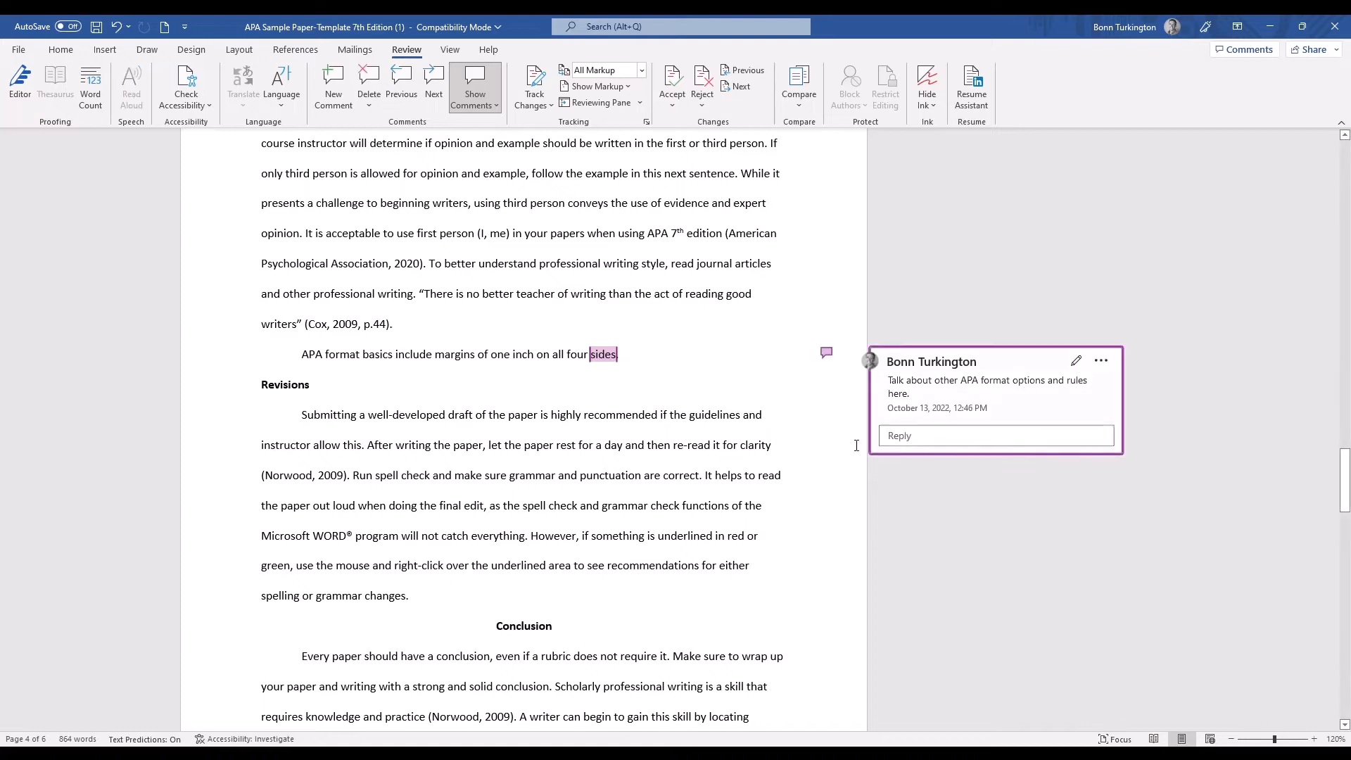
left_click(644, 391)
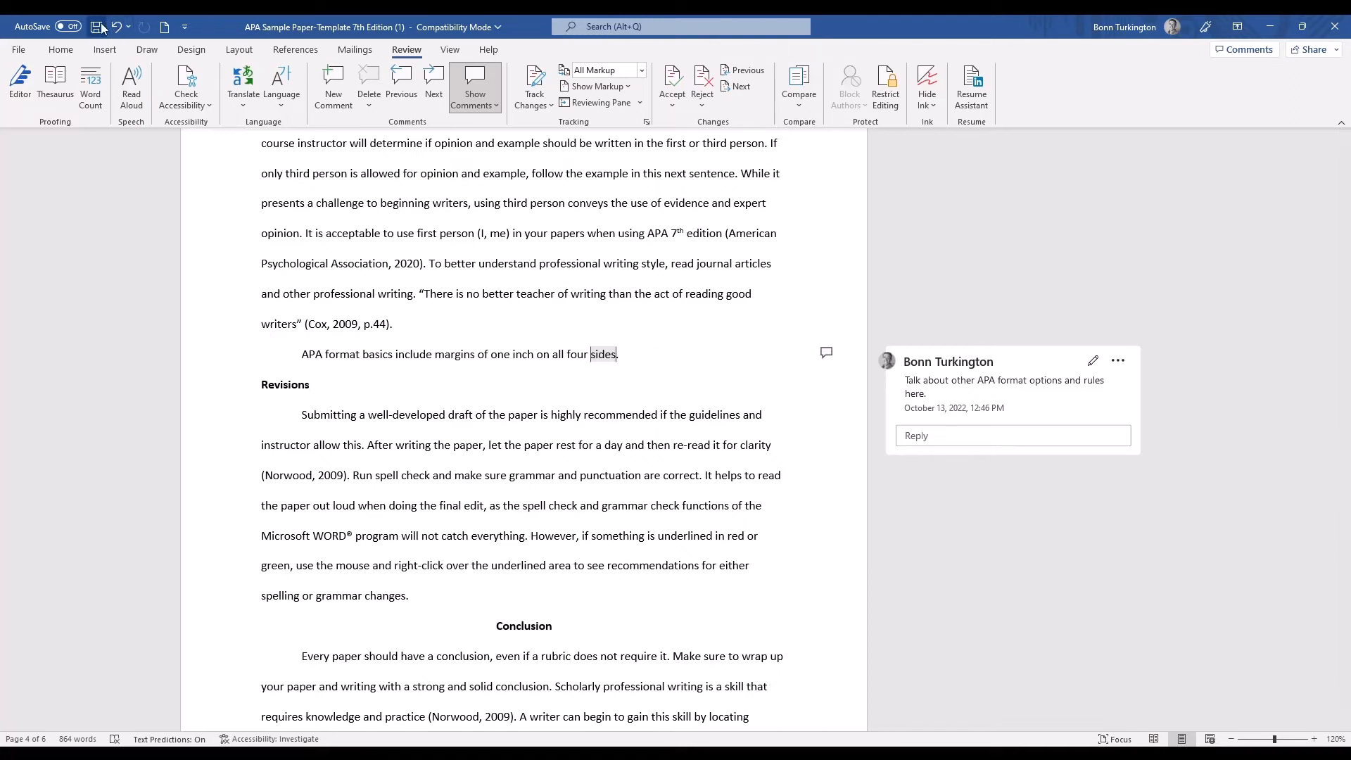
Highlight the sentence "APA format basics include margins of one inch on all four sides." in yellow.
left_click(61, 49)
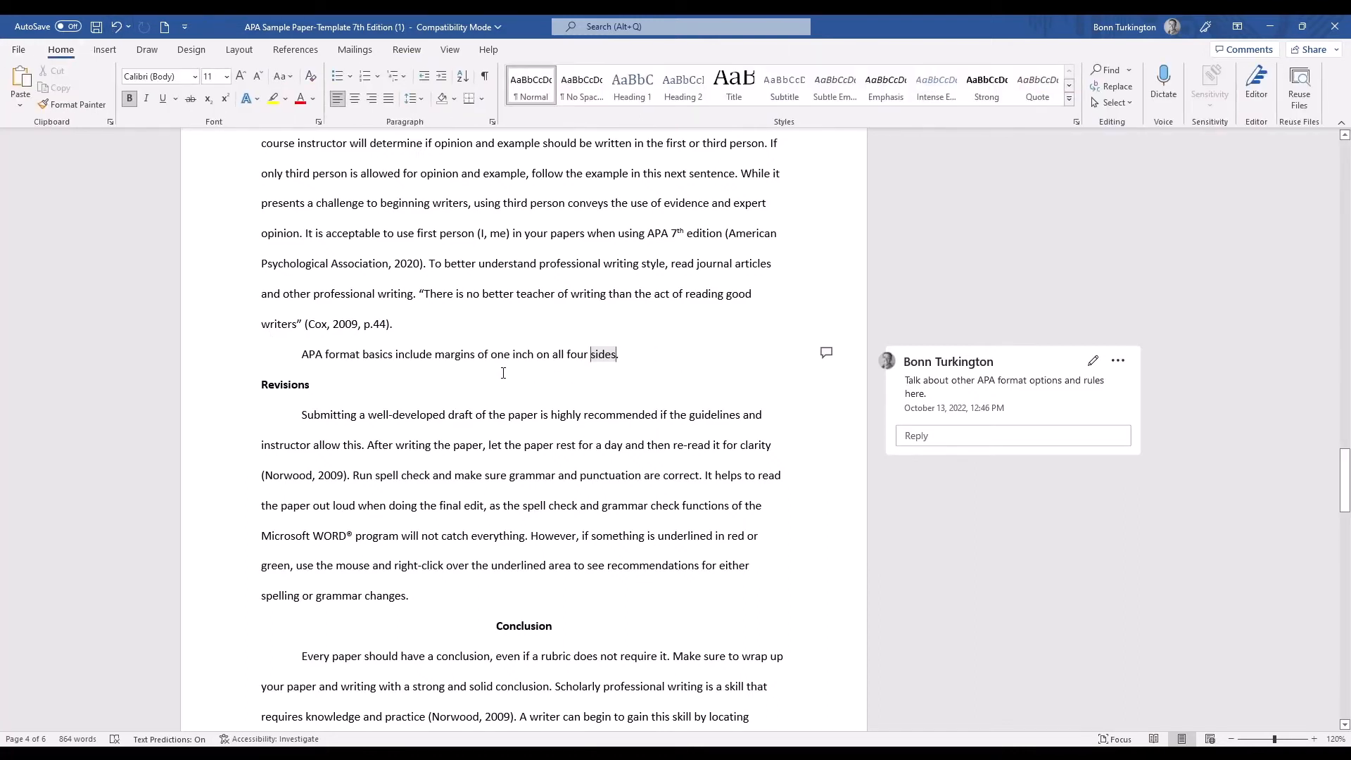
left_click(273, 99)
mouse_move(301, 354)
left_mouse_down()
mouse_move(530, 372)
mouse_move(619, 358)
left_mouse_up()
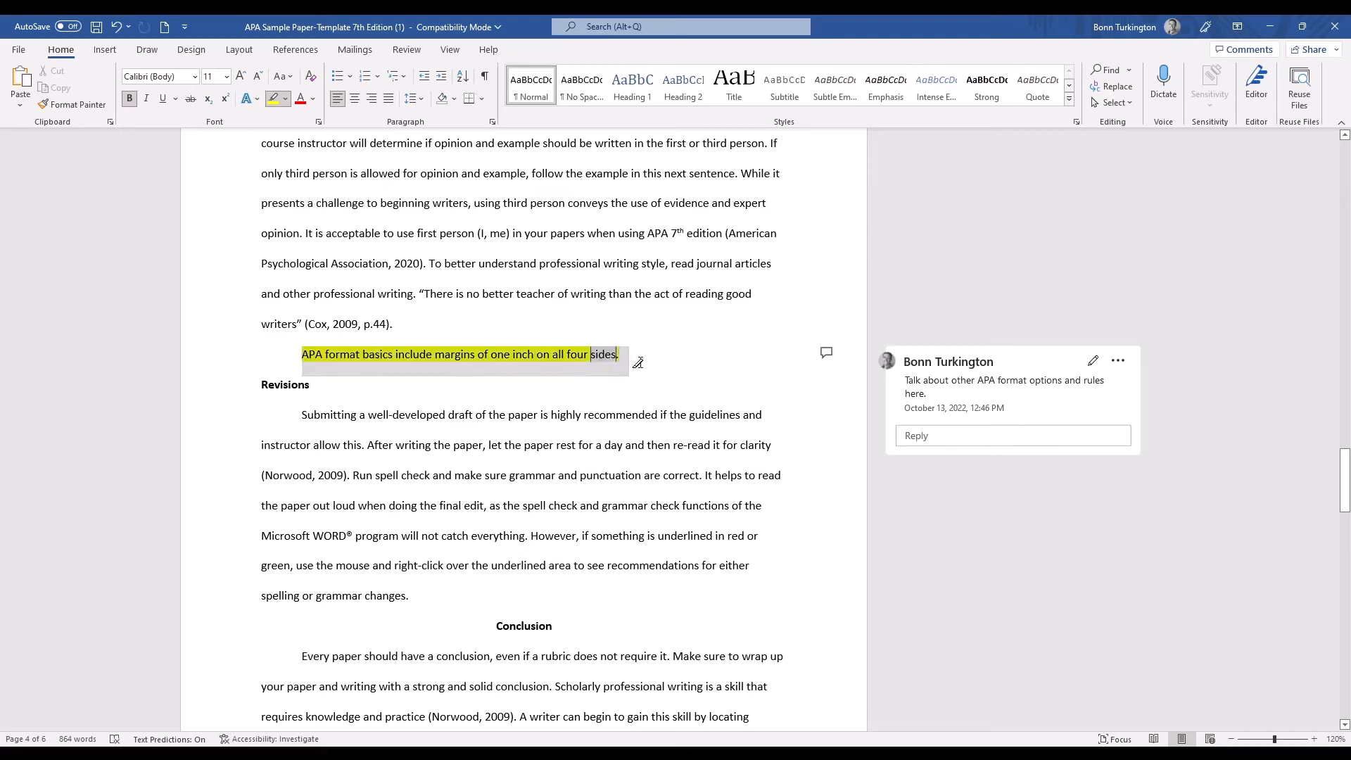
left_click(274, 99)
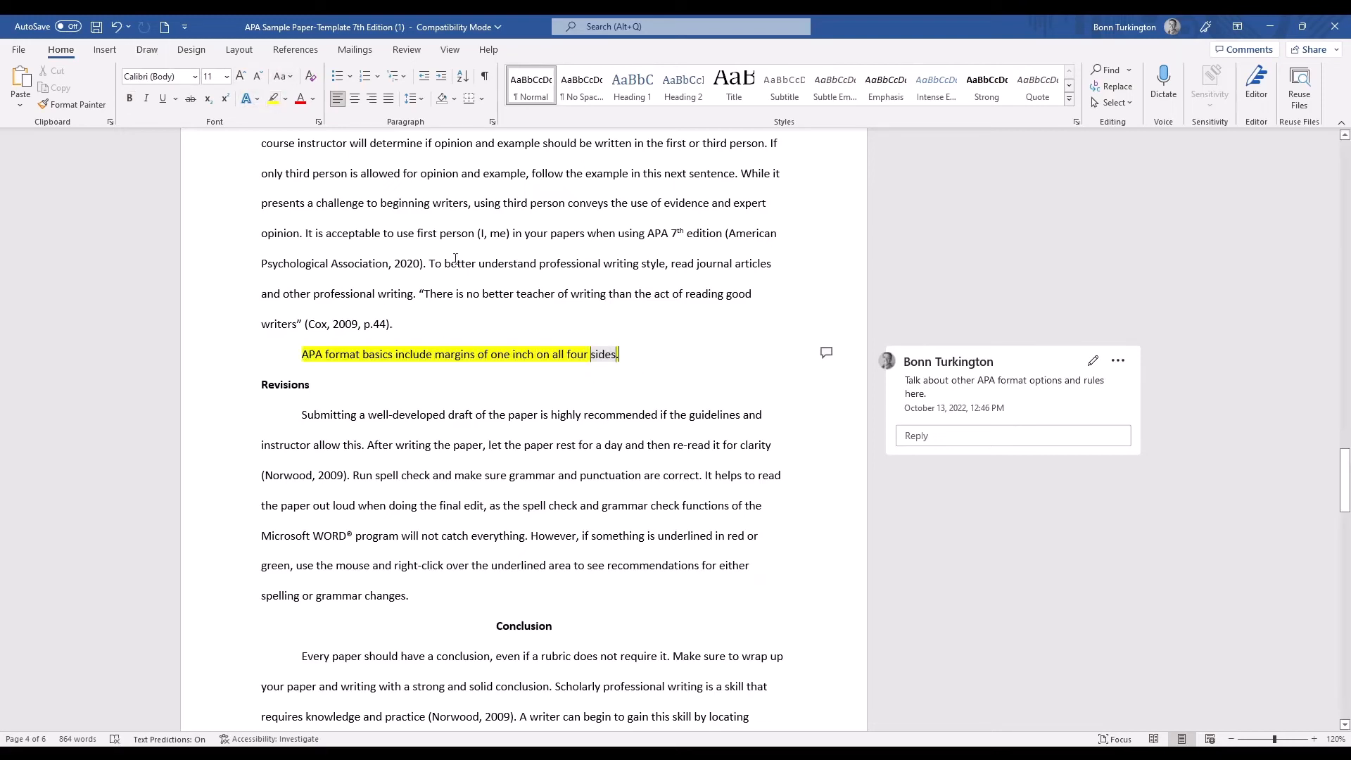
Insert a footnote reading "Include rest of quote." after the "(Norwood, 2009)" citation in the Conclusion paragraph.
left_click(408, 50)
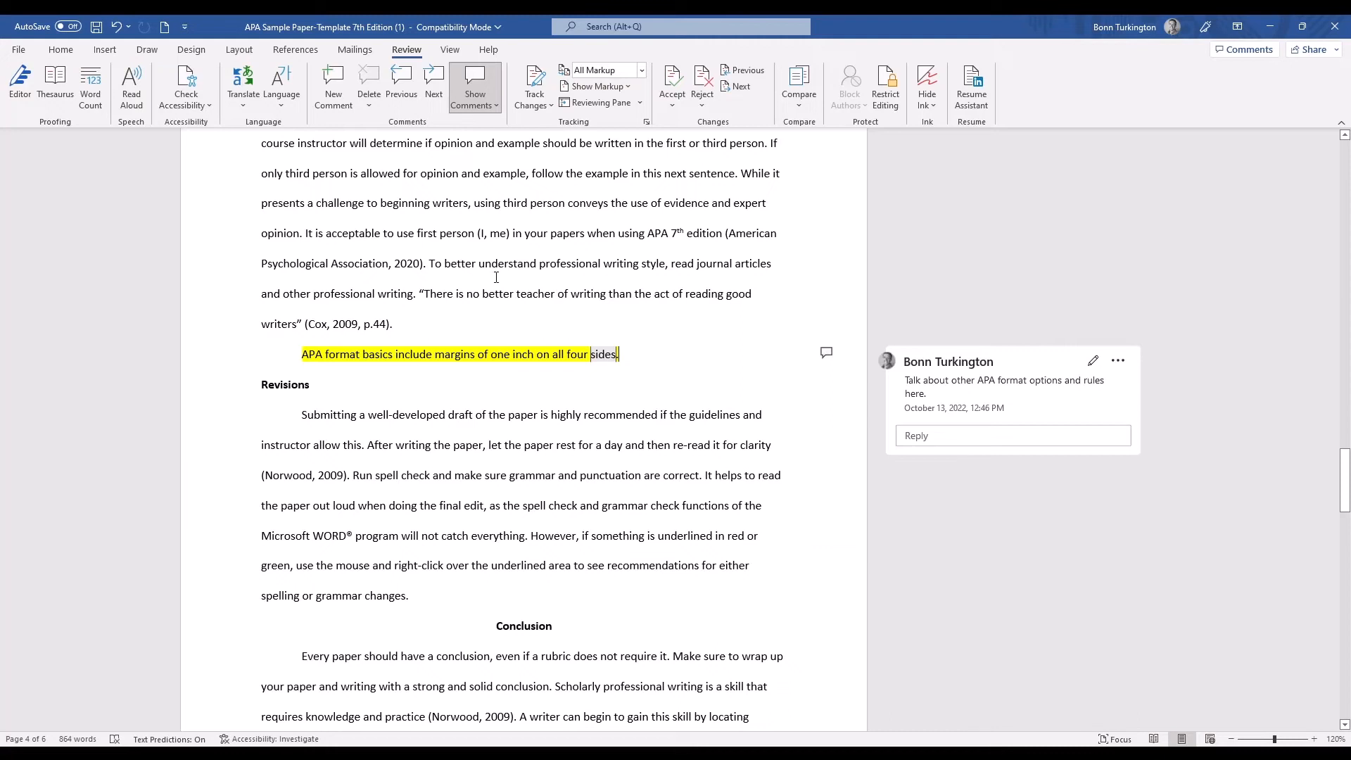
left_click(298, 50)
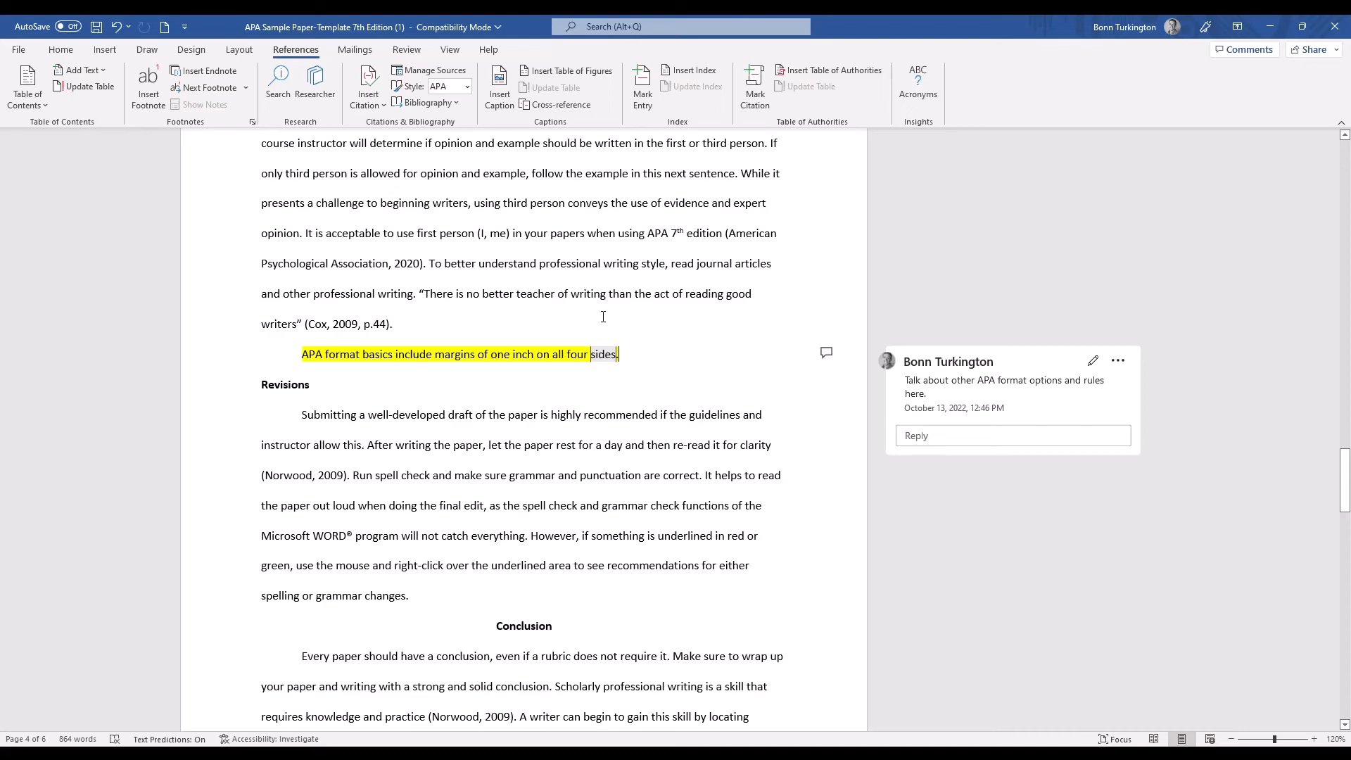
scroll(604, 316, "down", 3)
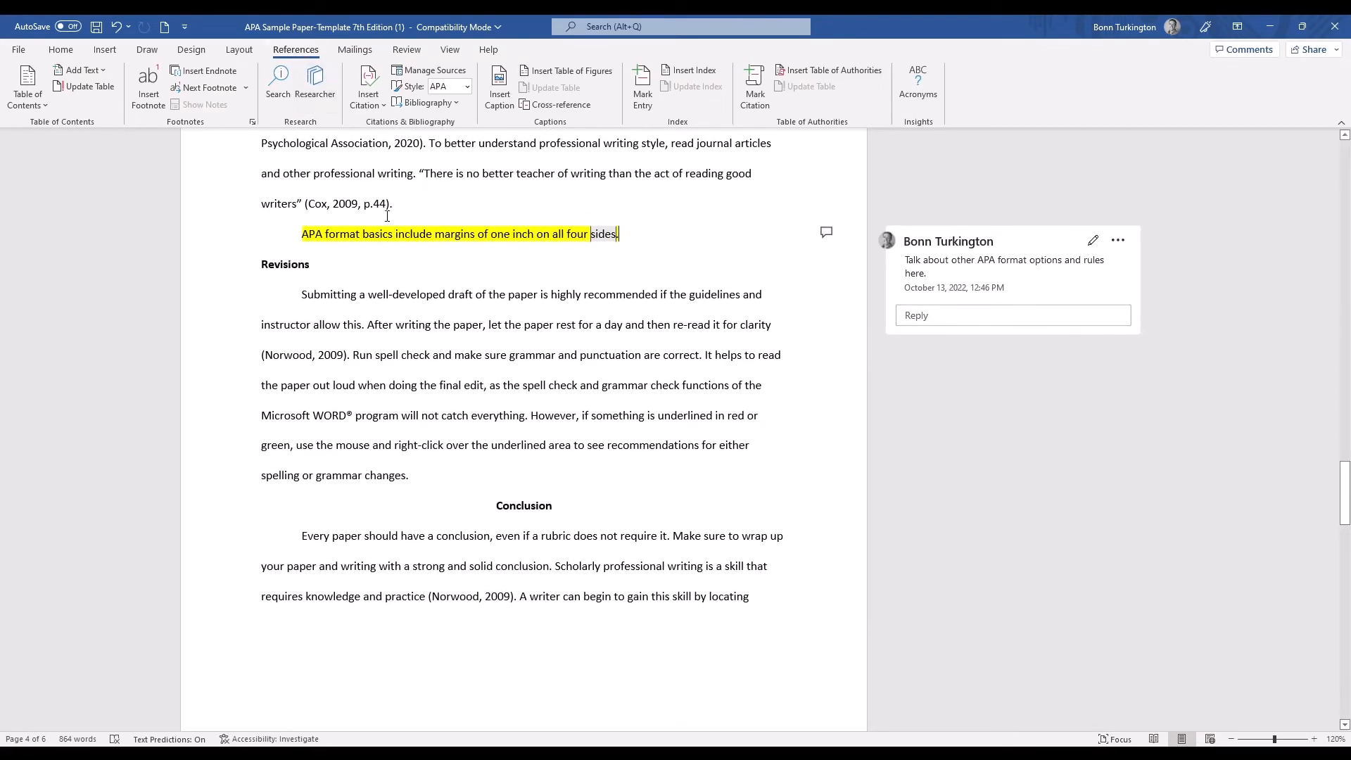
scroll(468, 303, "down", 1)
scroll(566, 429, "down", 1)
scroll(1001, 217, "up", 1)
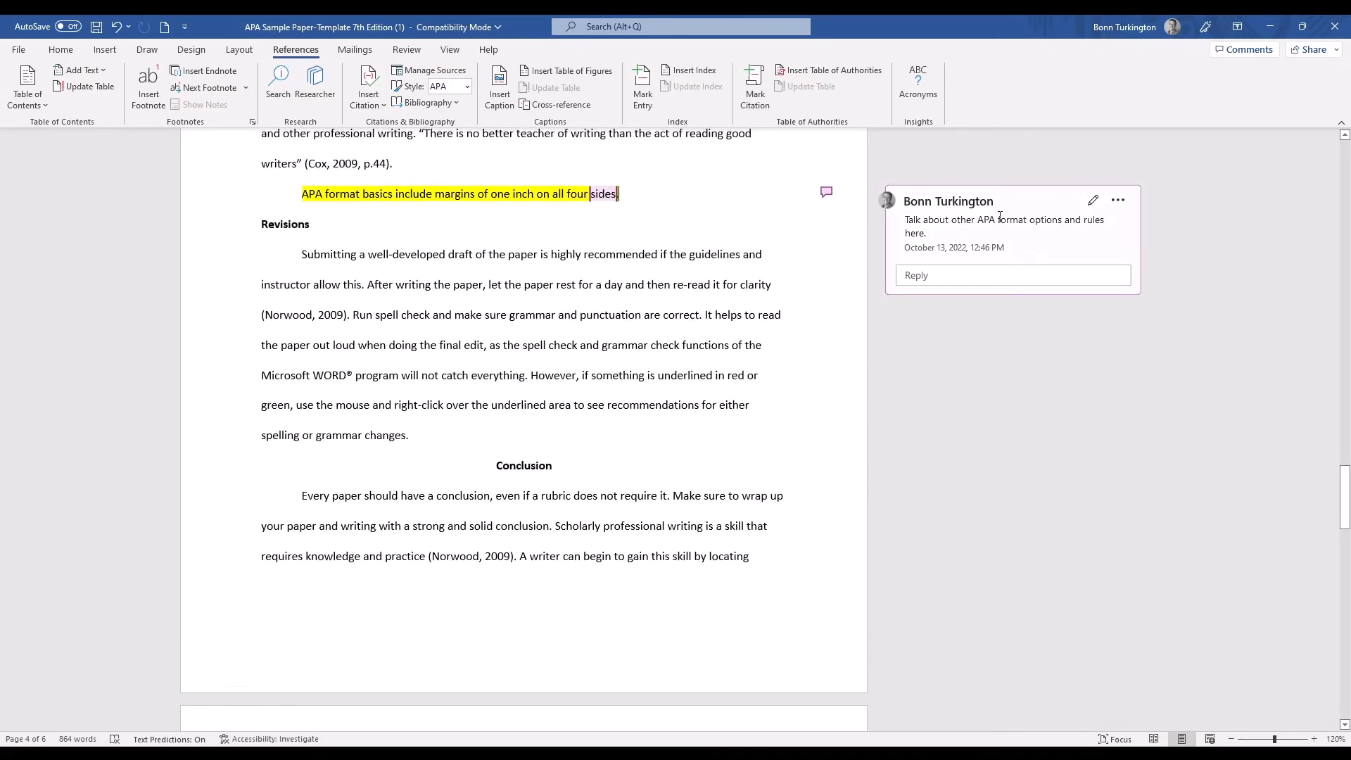
type(".")
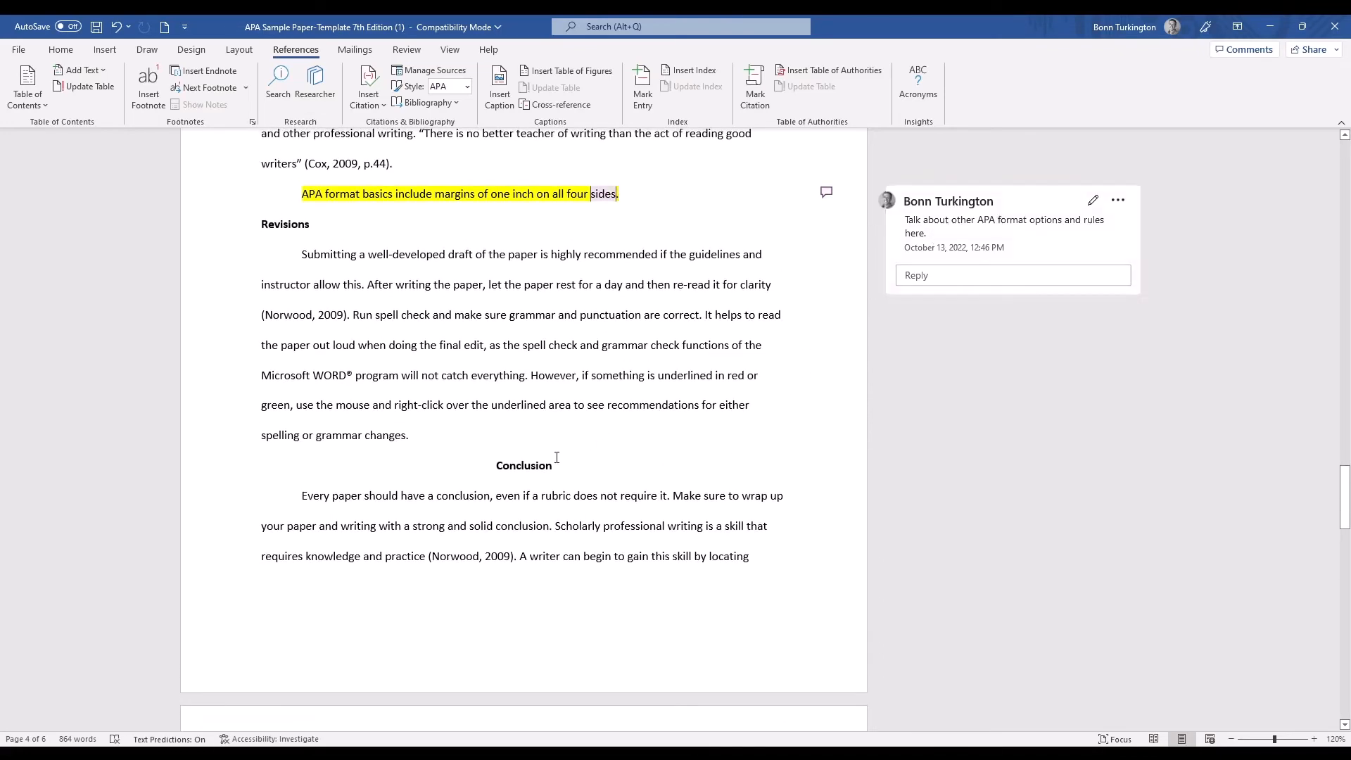
scroll(518, 502, "down", 2)
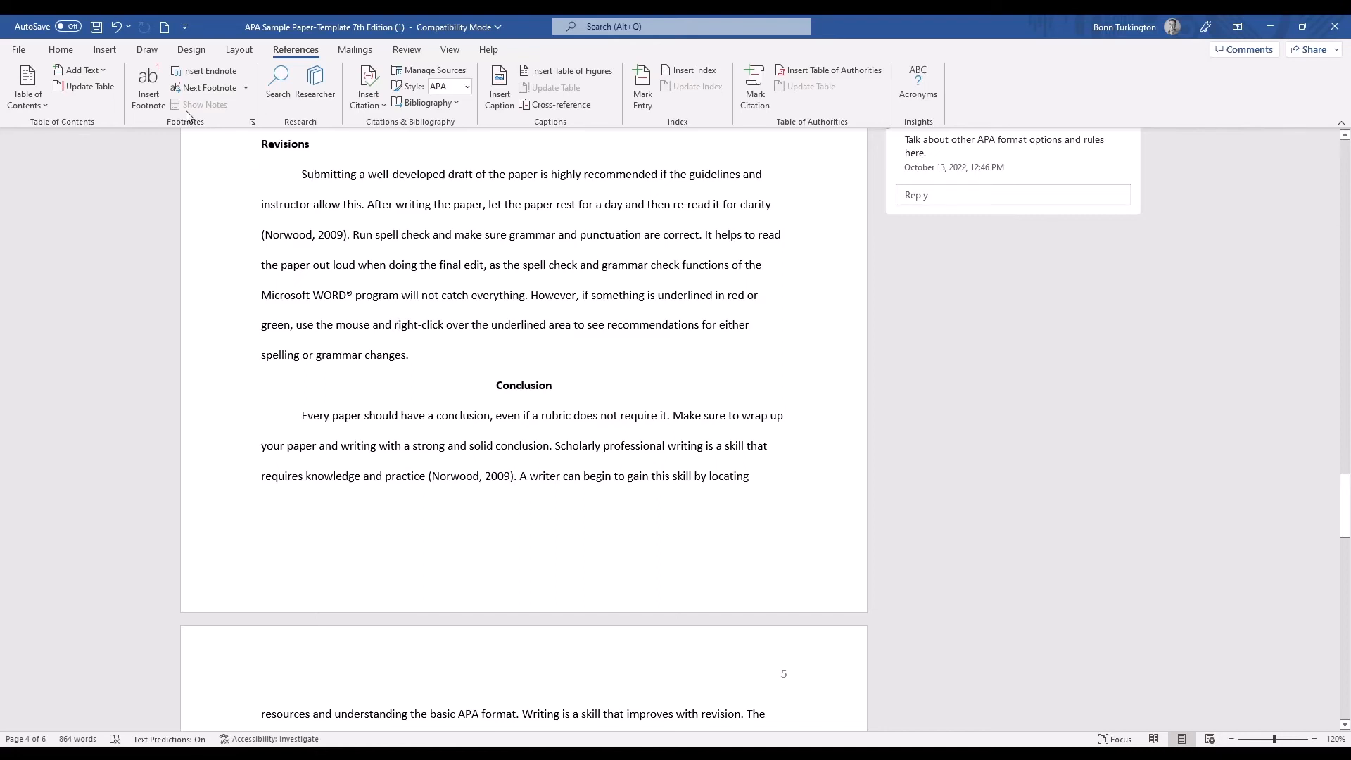
left_click(148, 88)
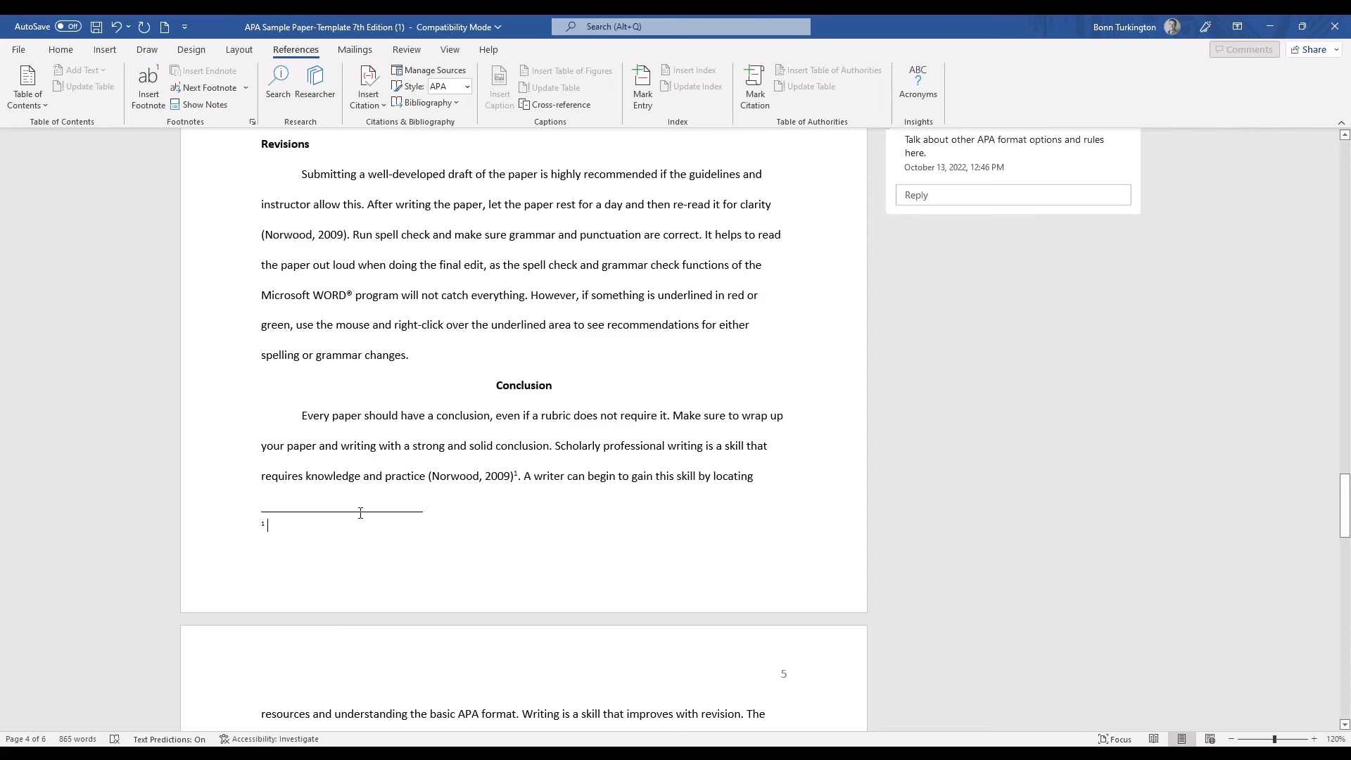
type("Include")
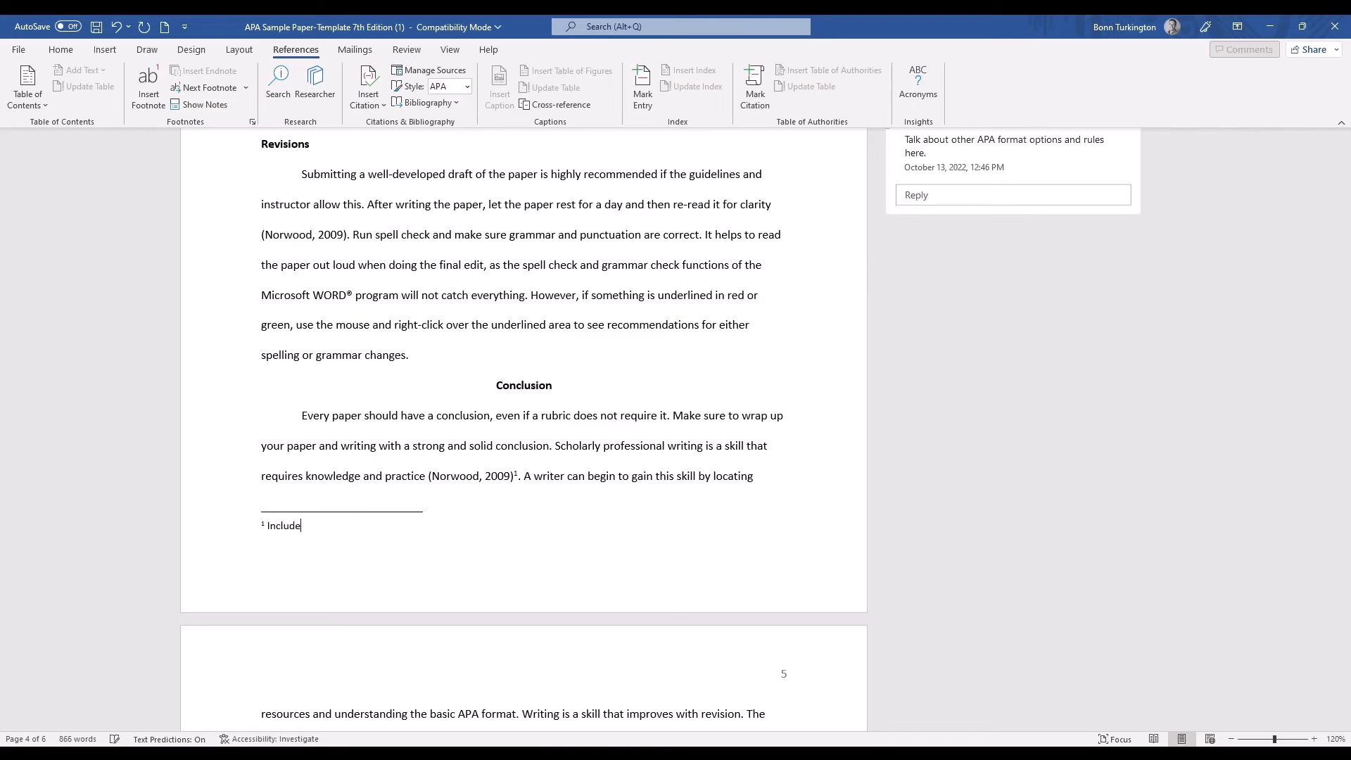
type(" rest of quote.")
left_click(341, 444)
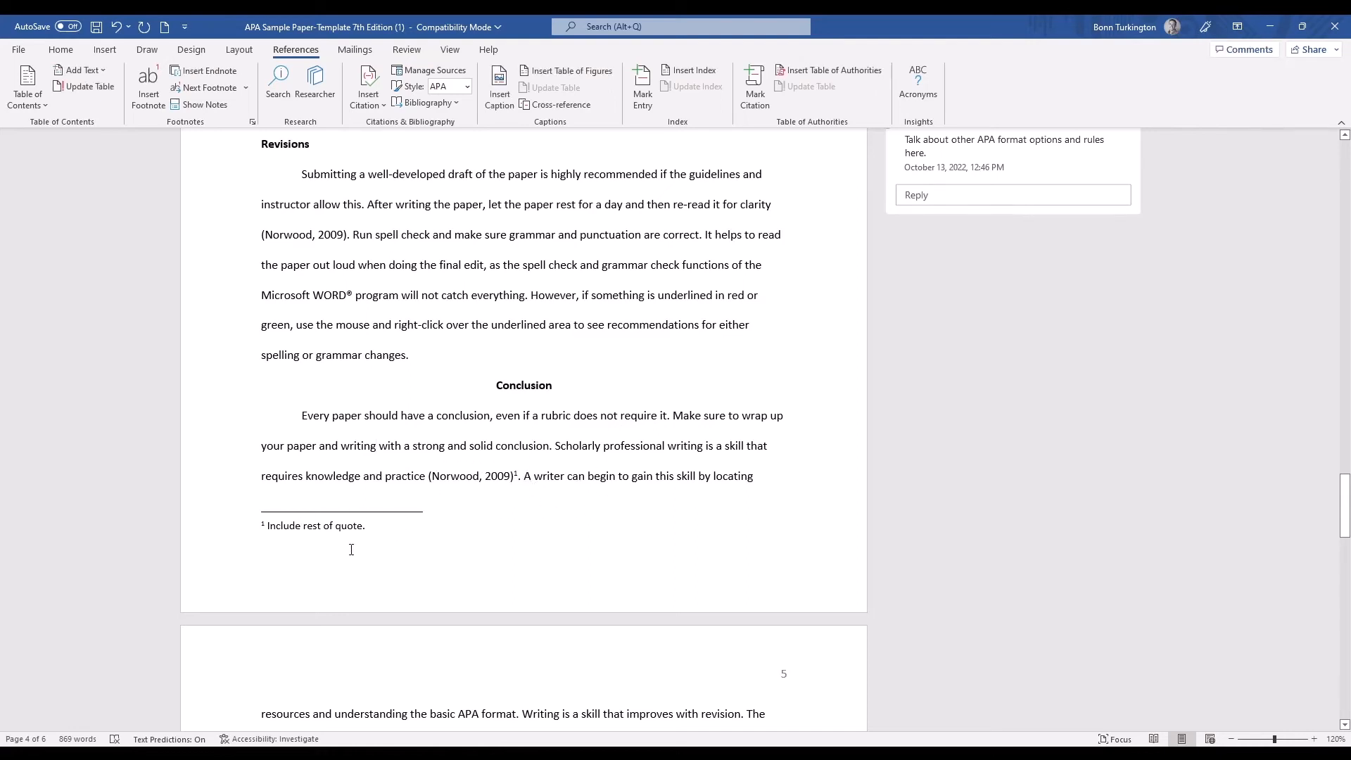
left_click(929, 166)
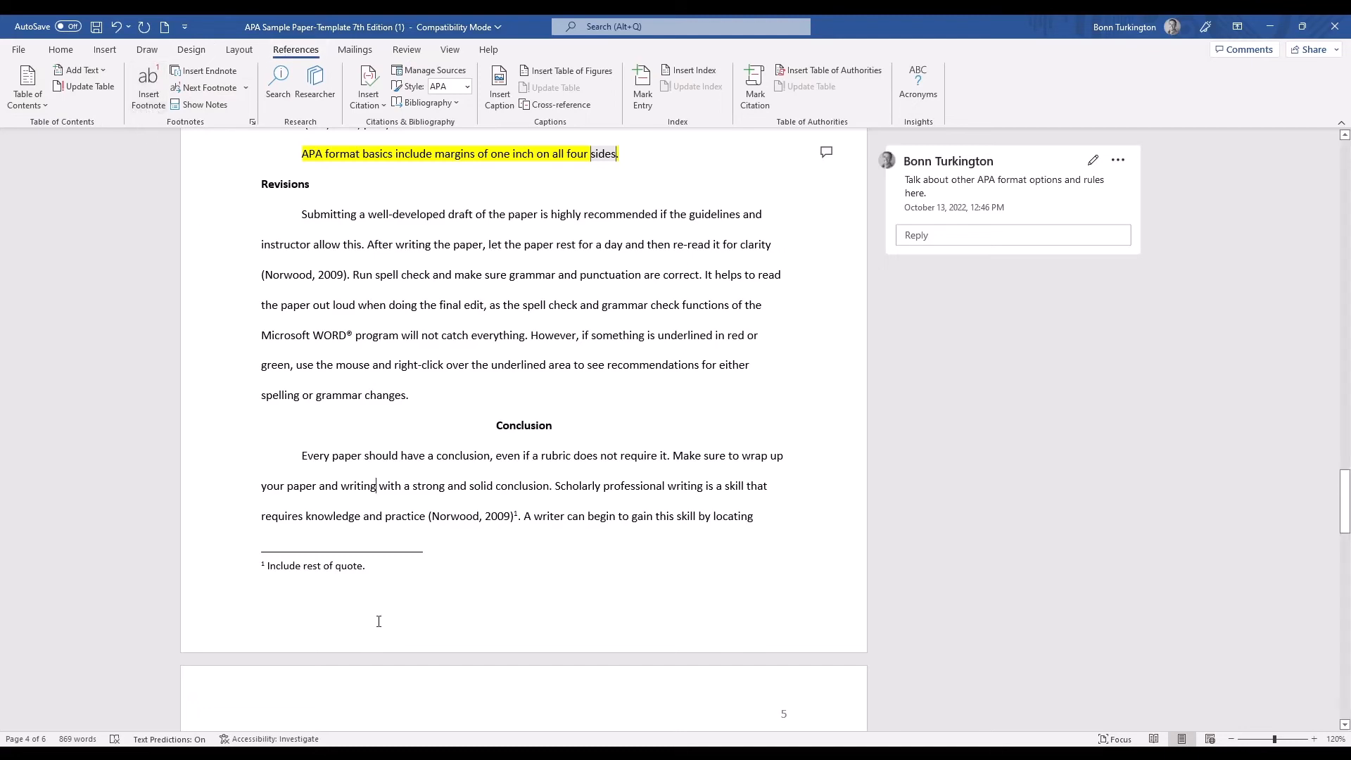
Delete the footnote reference after the "(Norwood, 2009)" citation in the Conclusion.
left_click(520, 516)
key("shift+Left")
key("Delete")
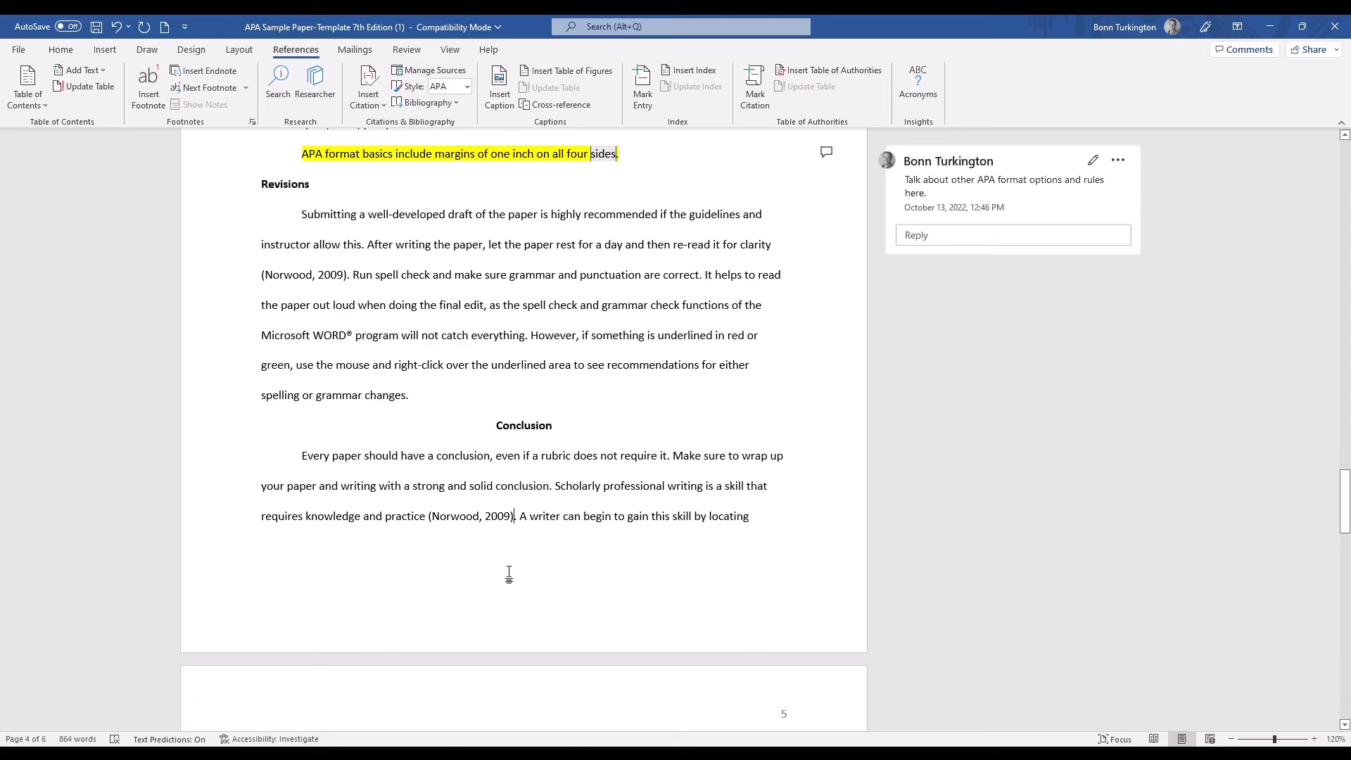
Apply strikethrough to the "Instructor Name" line on the title page.
scroll(547, 268, "up", 2)
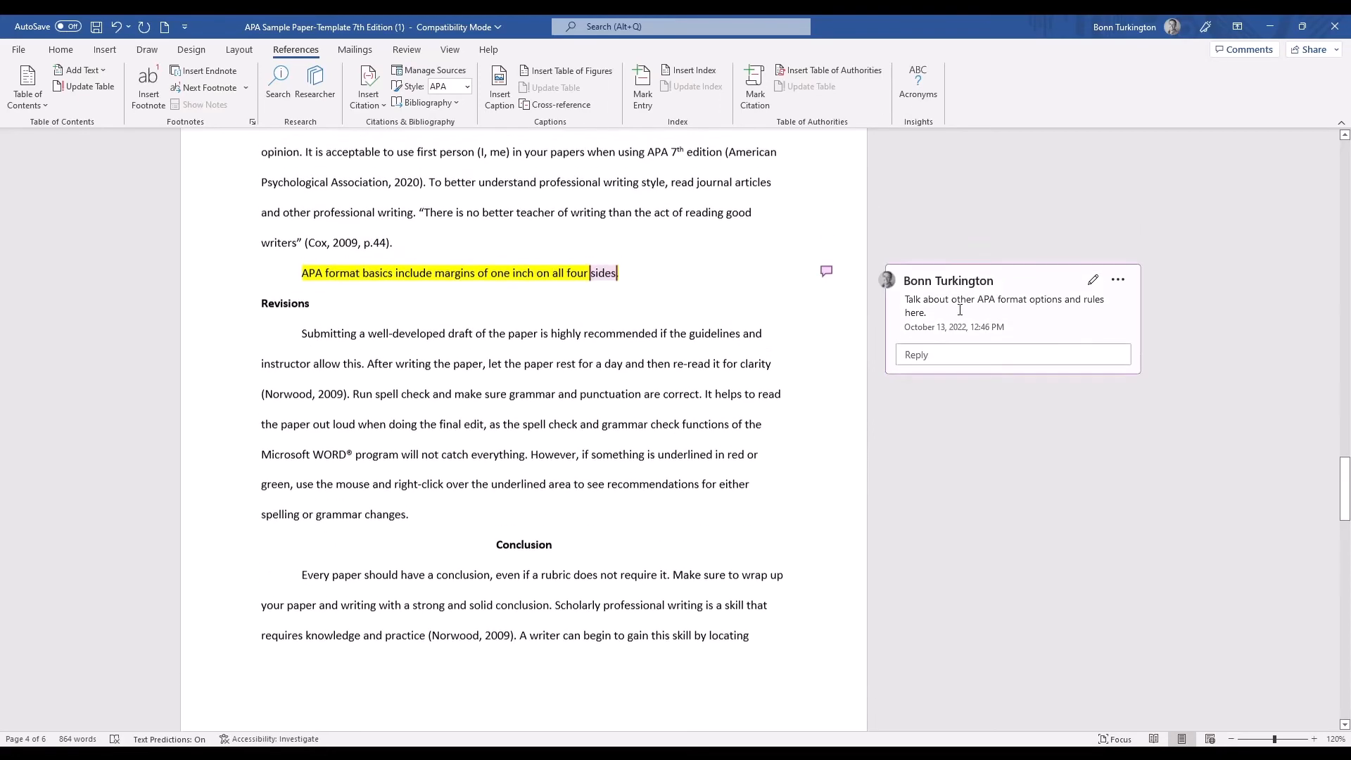
scroll(356, 640, "down", 1)
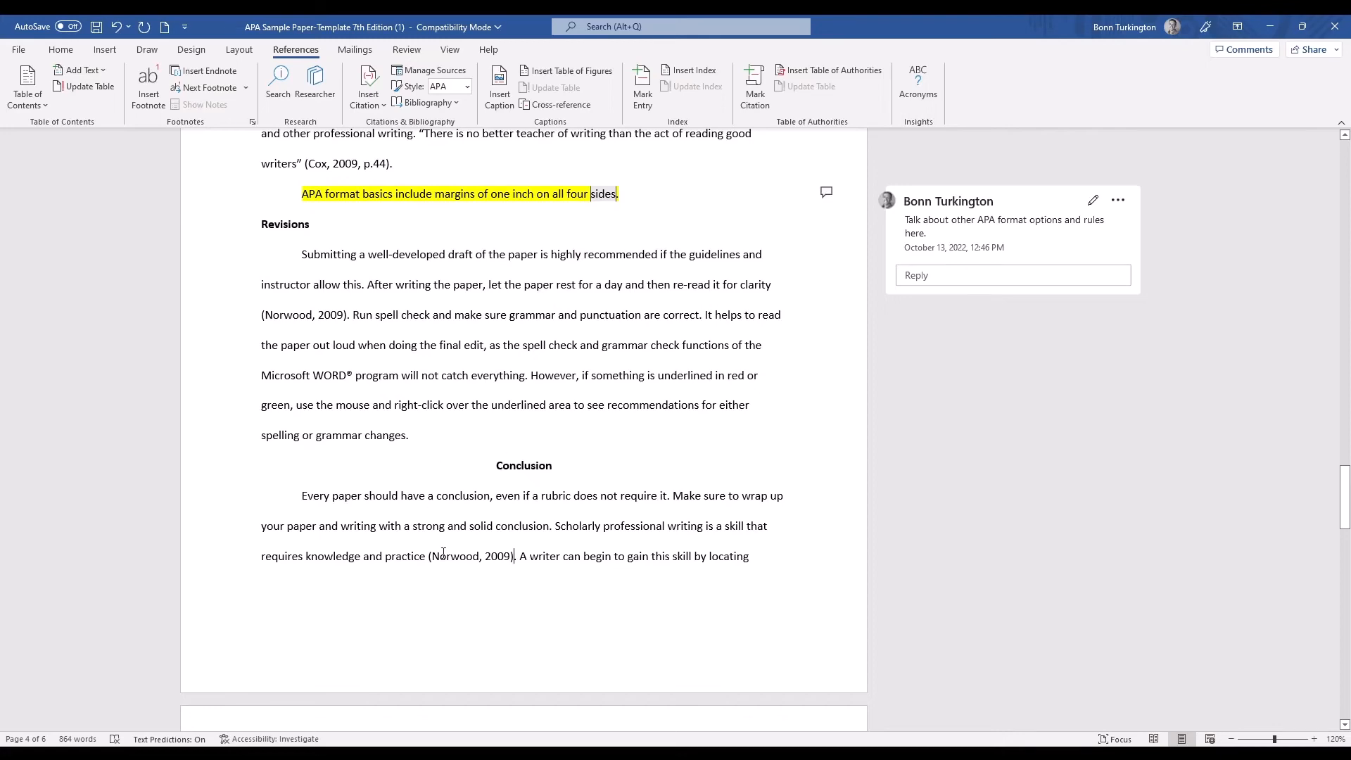
scroll(628, 495, "up", 1)
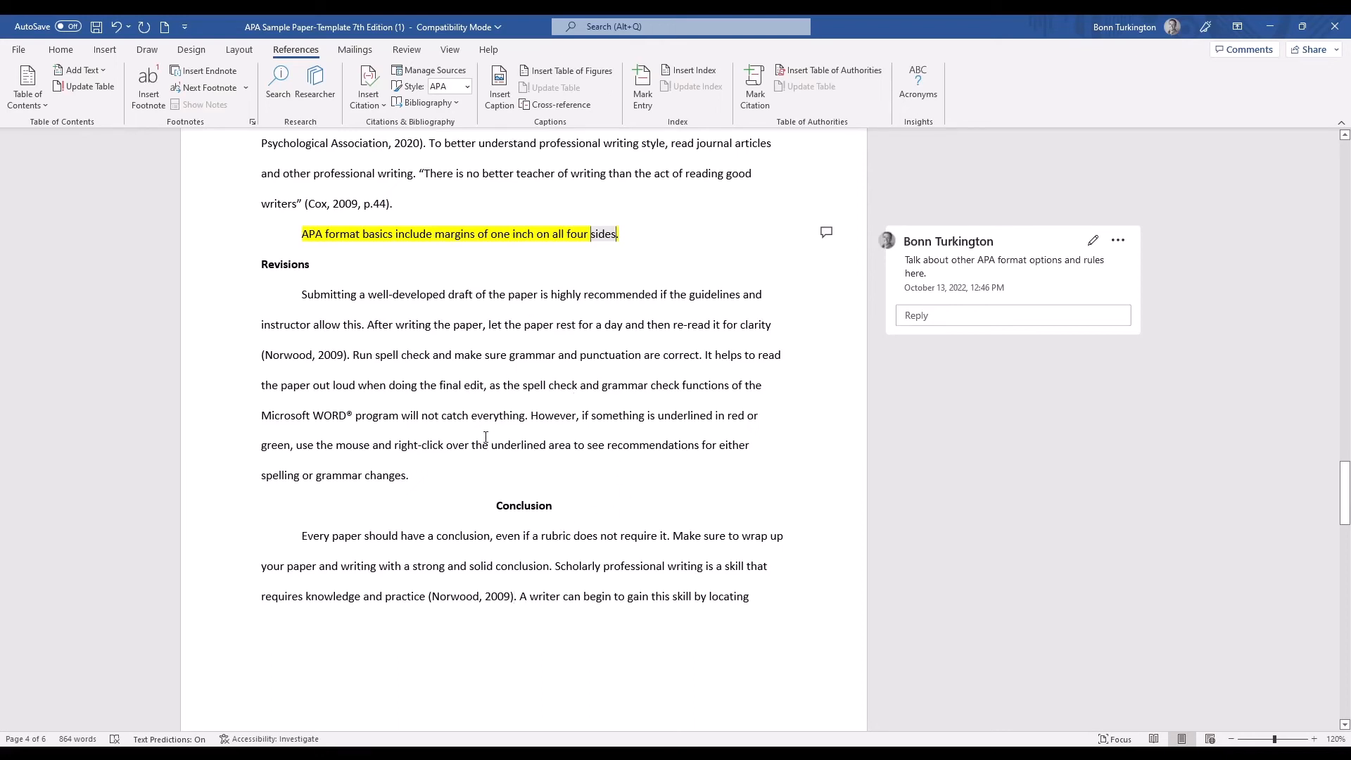
left_click(54, 52)
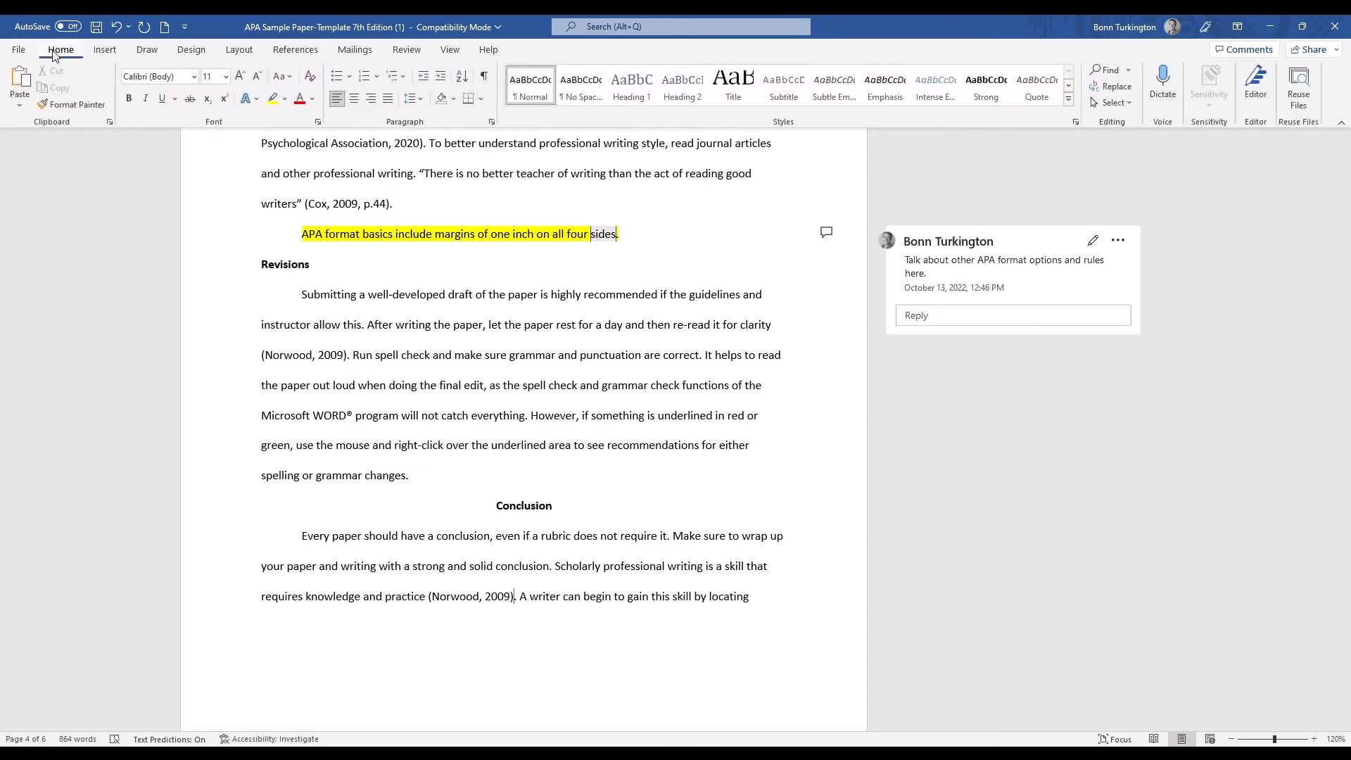
left_click_drag(1346, 493, 1347, 167)
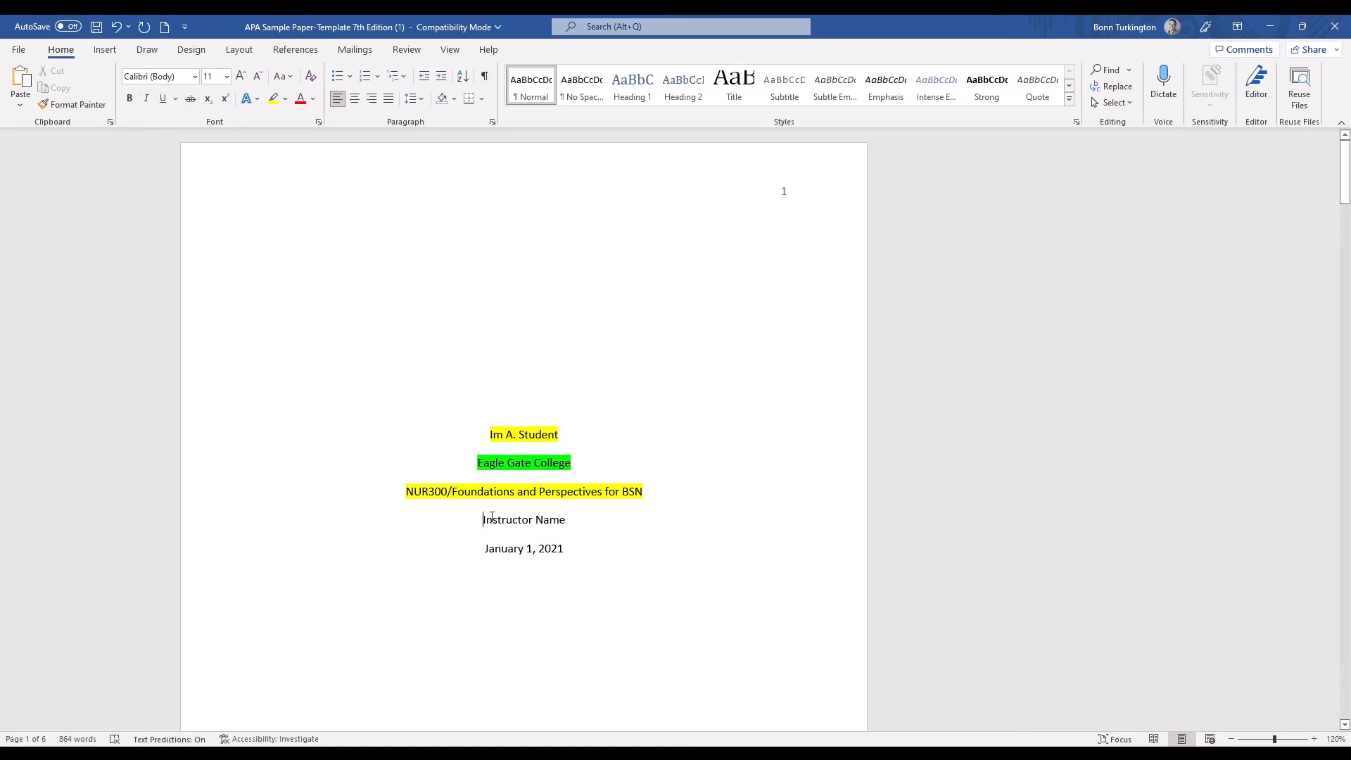
left_click_drag(492, 517, 582, 531)
left_click(190, 99)
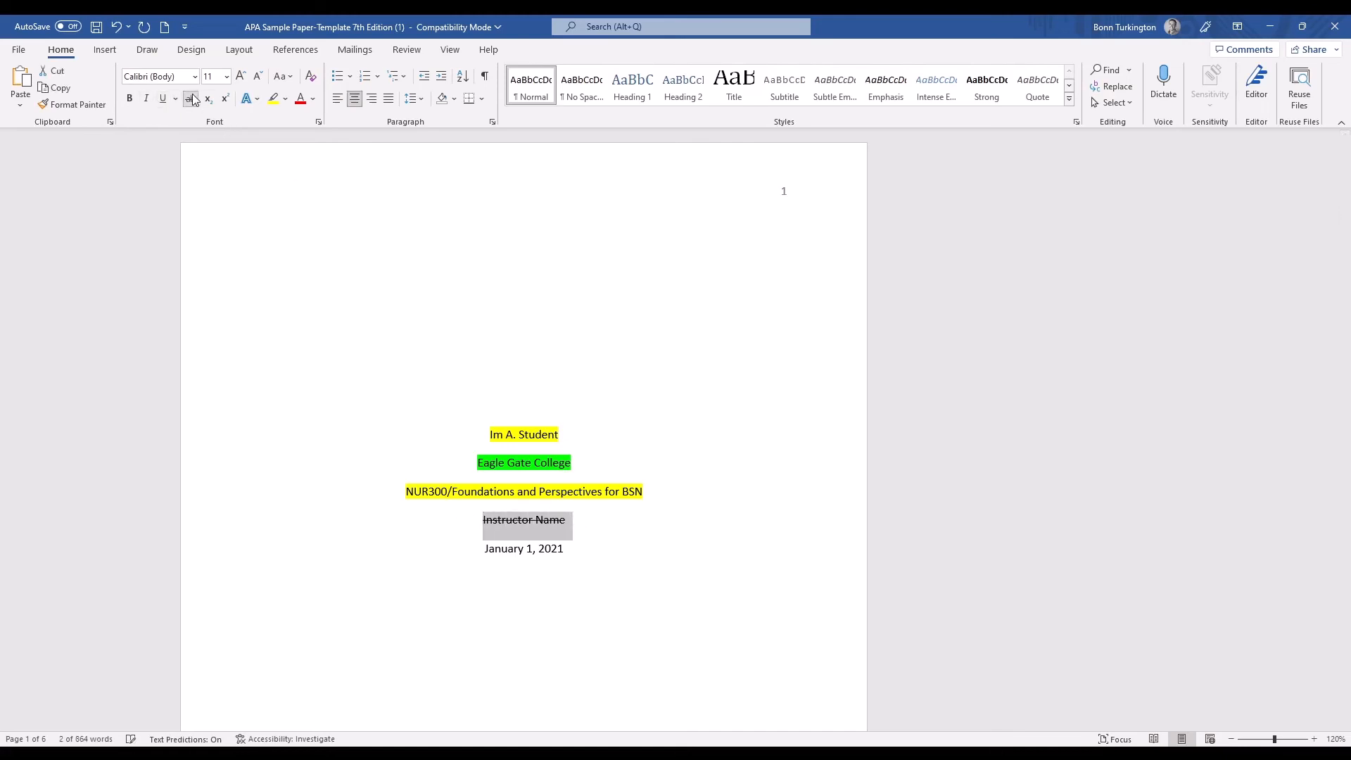
left_click(639, 535)
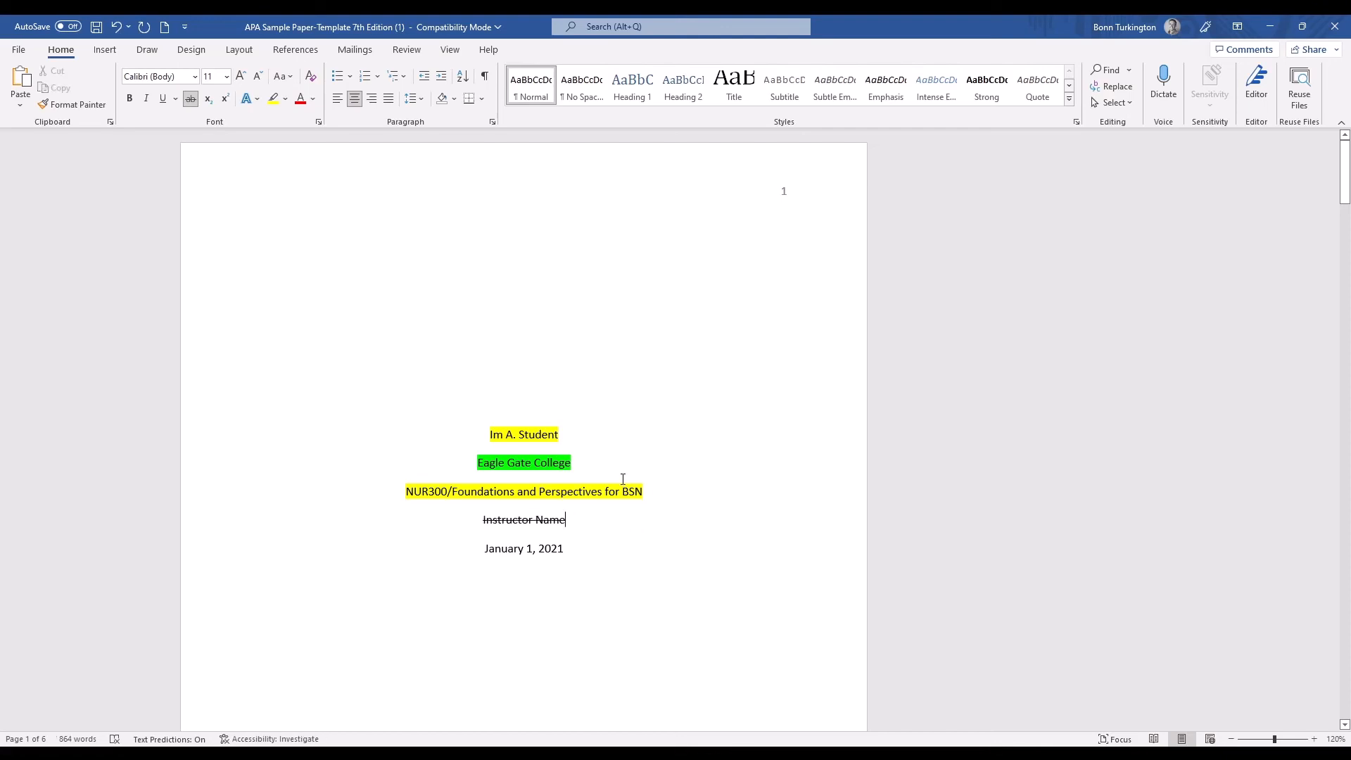
left_click(104, 49)
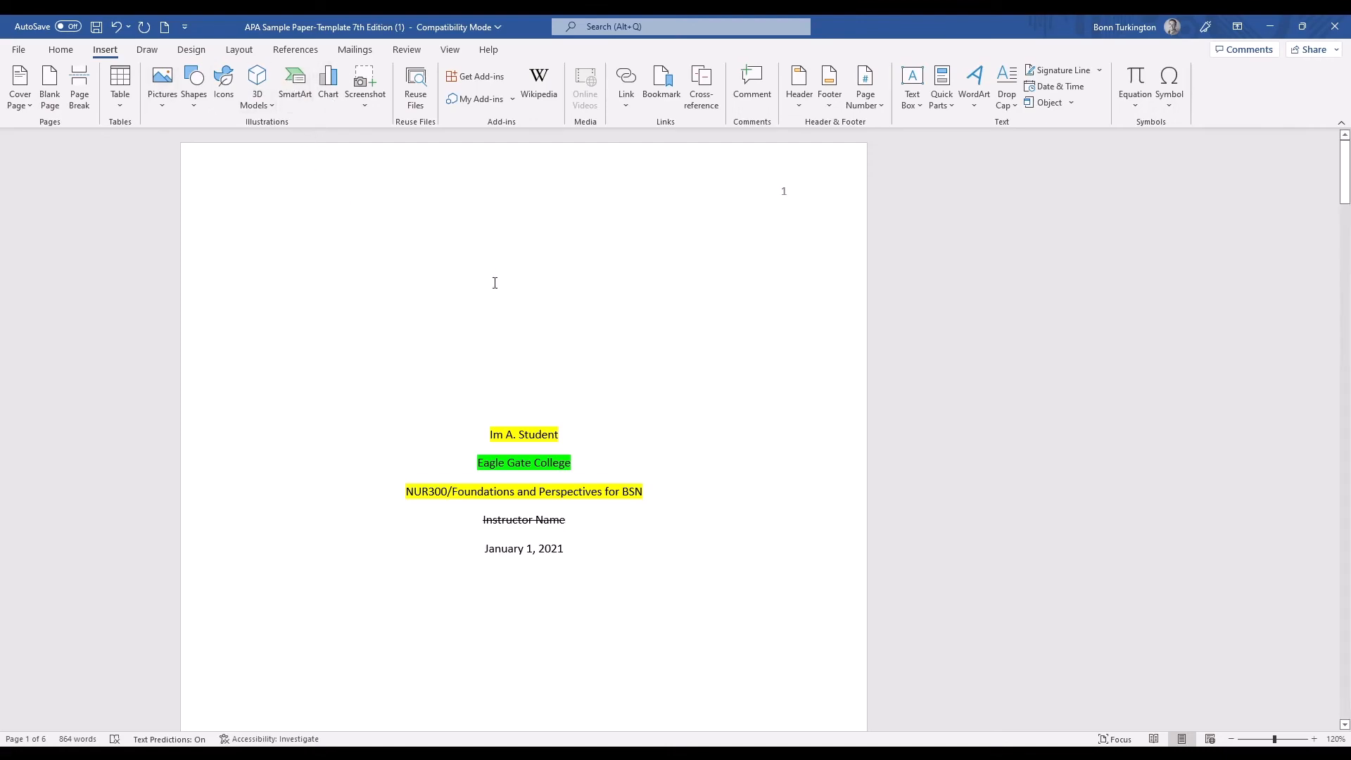
scroll(568, 432, "down", 15)
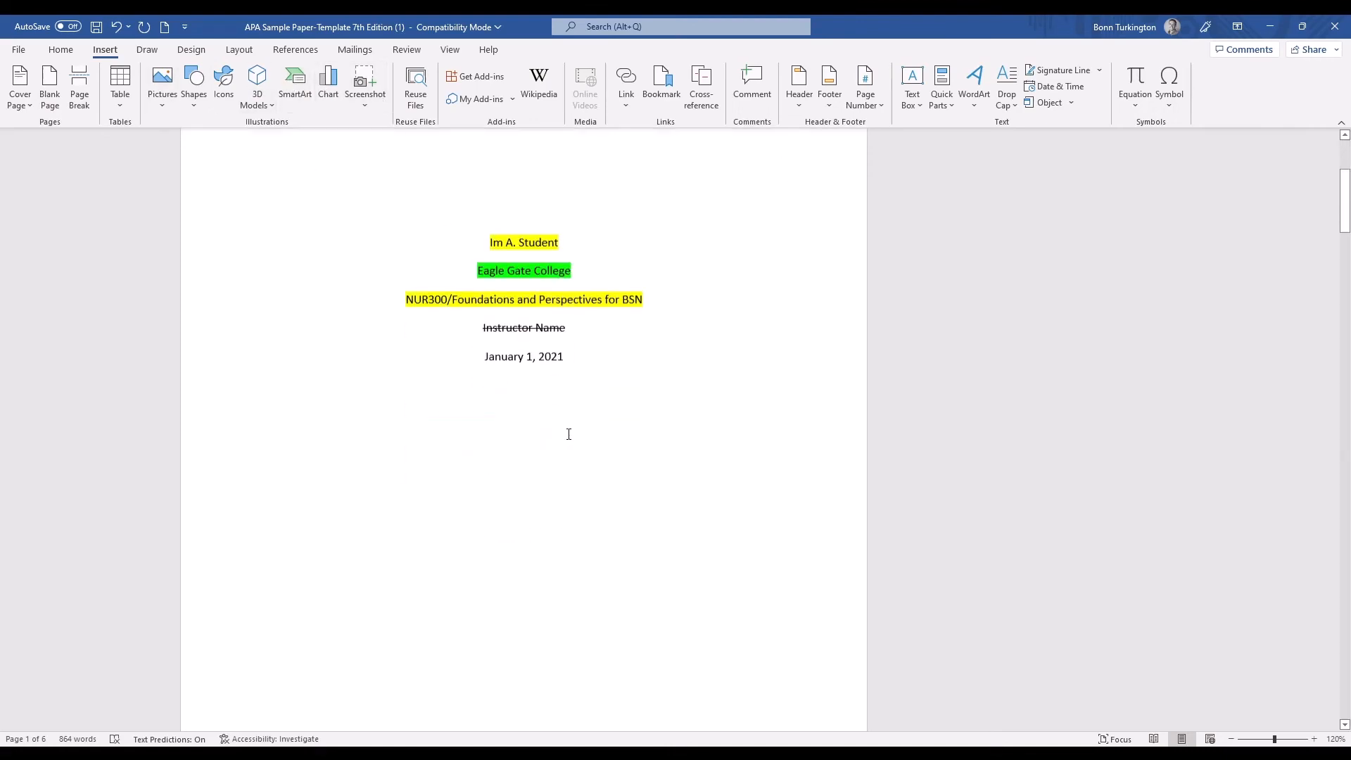
scroll(662, 429, "down", 10)
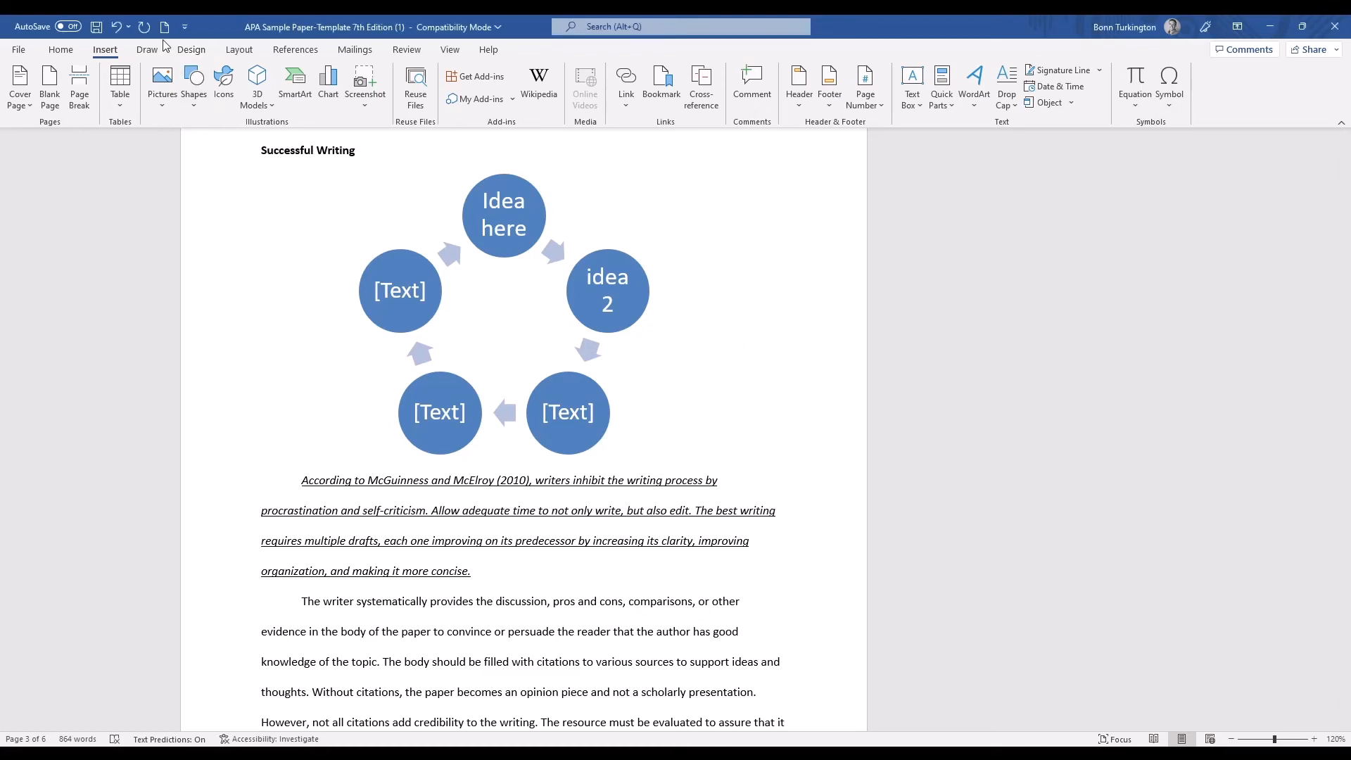
left_click(246, 52)
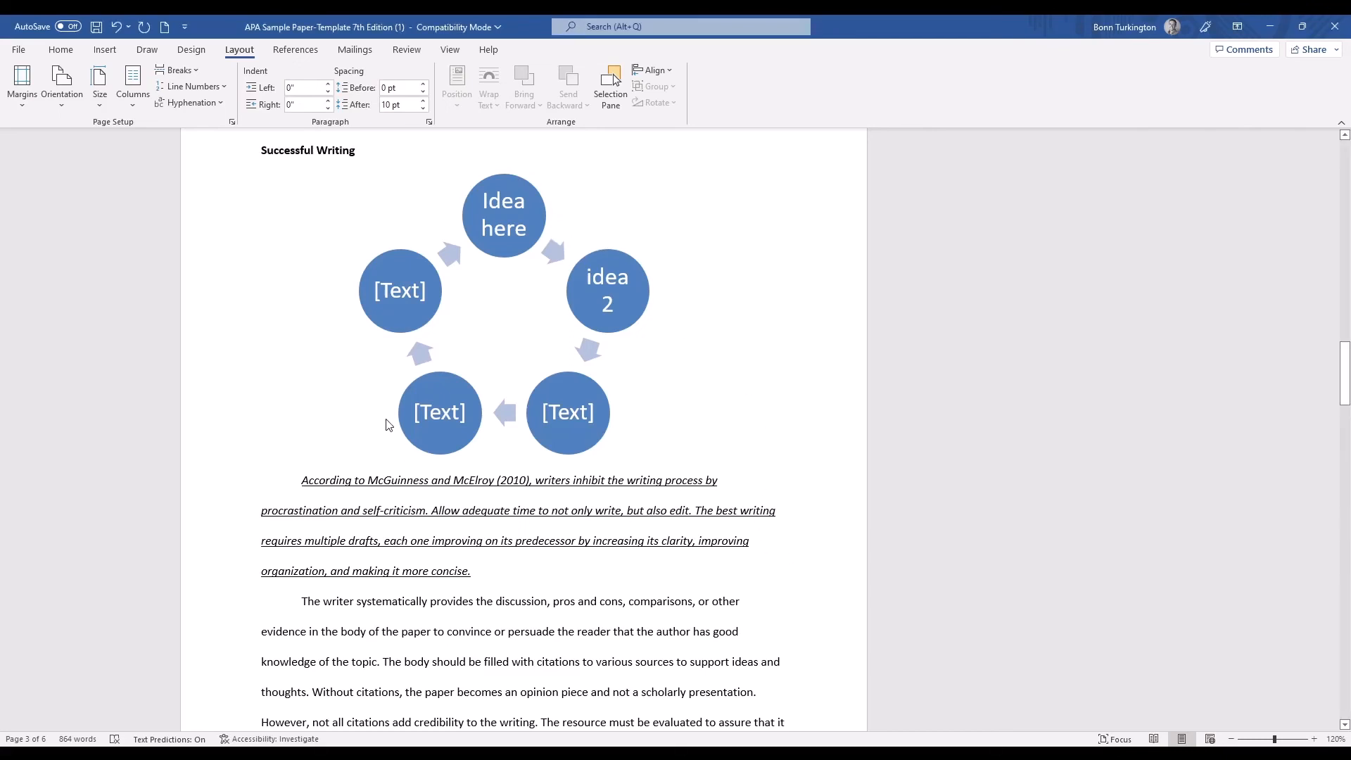
Insert a footnote reading "This is a footnote" after "persuade" in the paragraph starting "The writer systematically provides the discussion".
left_click(311, 56)
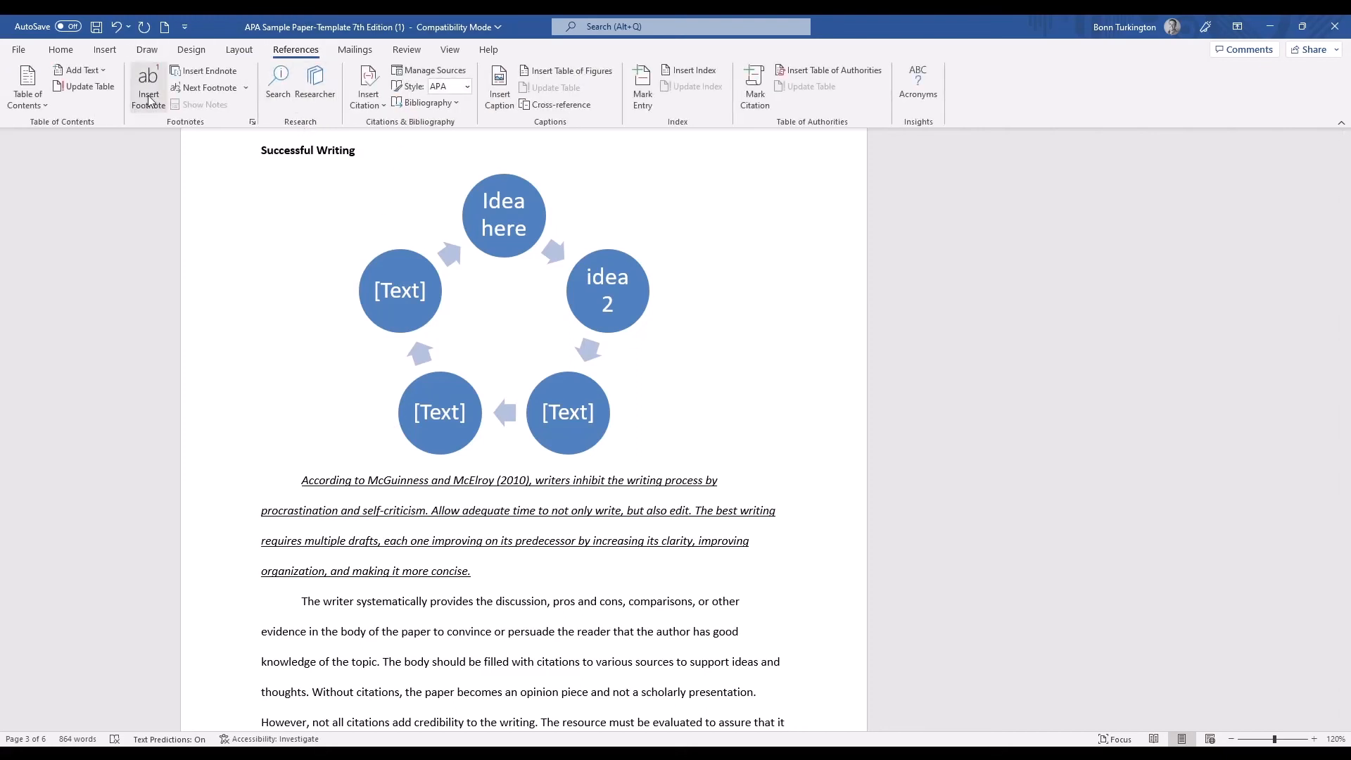
scroll(300, 524, "down", 2)
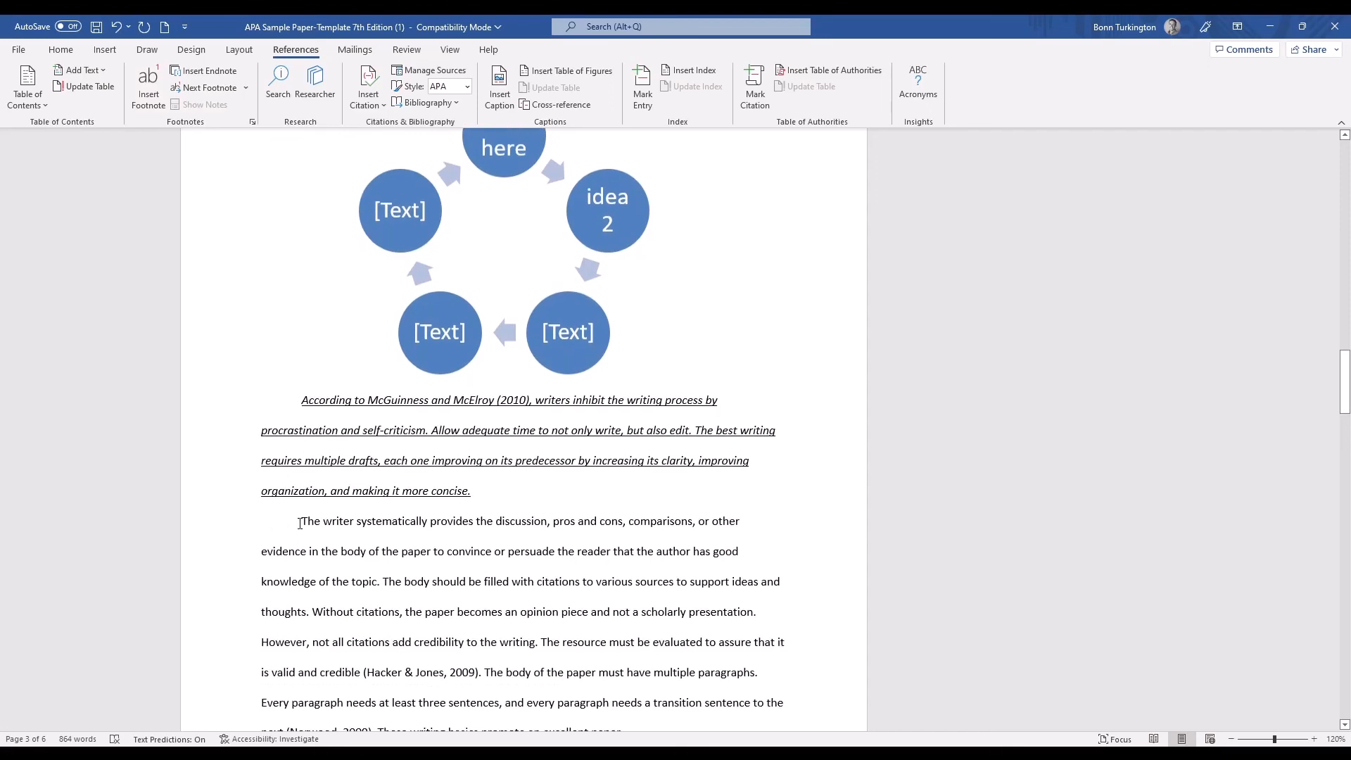
left_click_drag(301, 523, 558, 553)
left_click(148, 85)
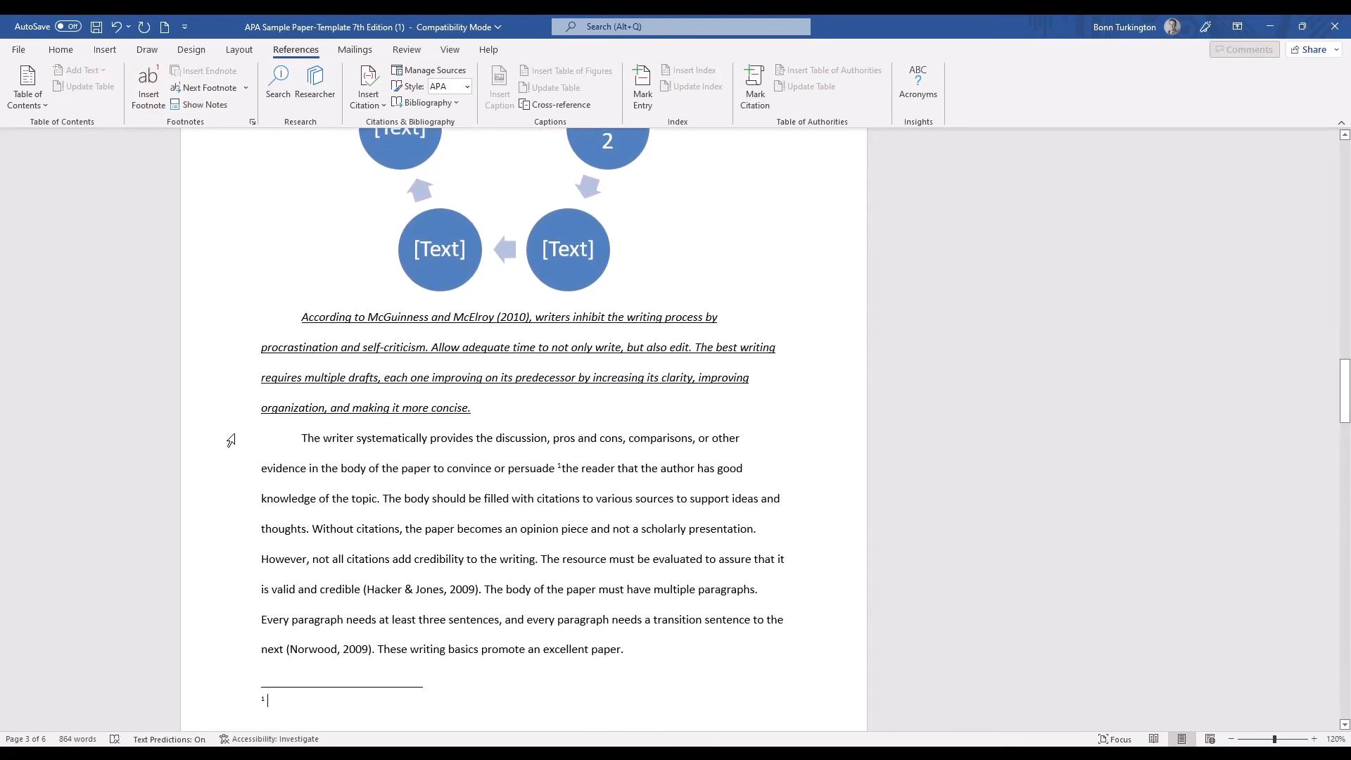
type("This is a footnote")
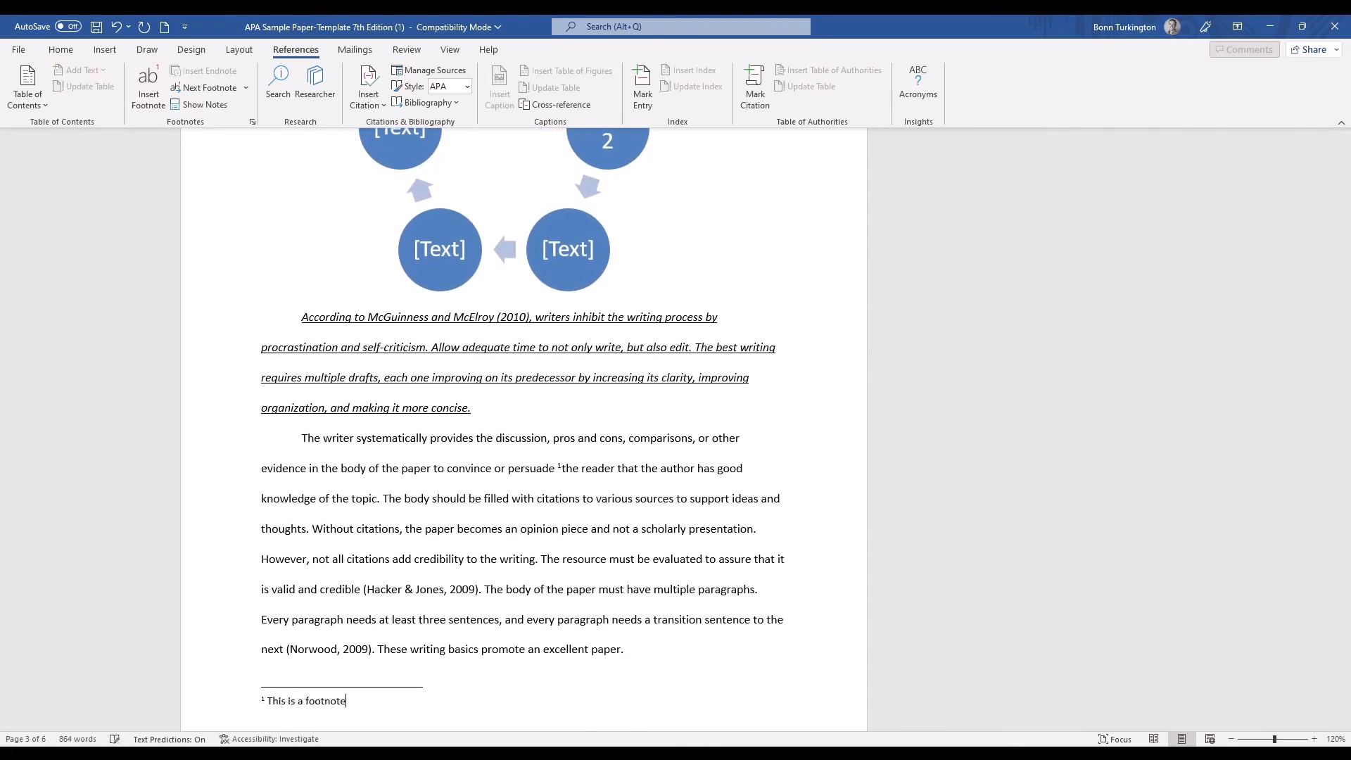
left_click(623, 498)
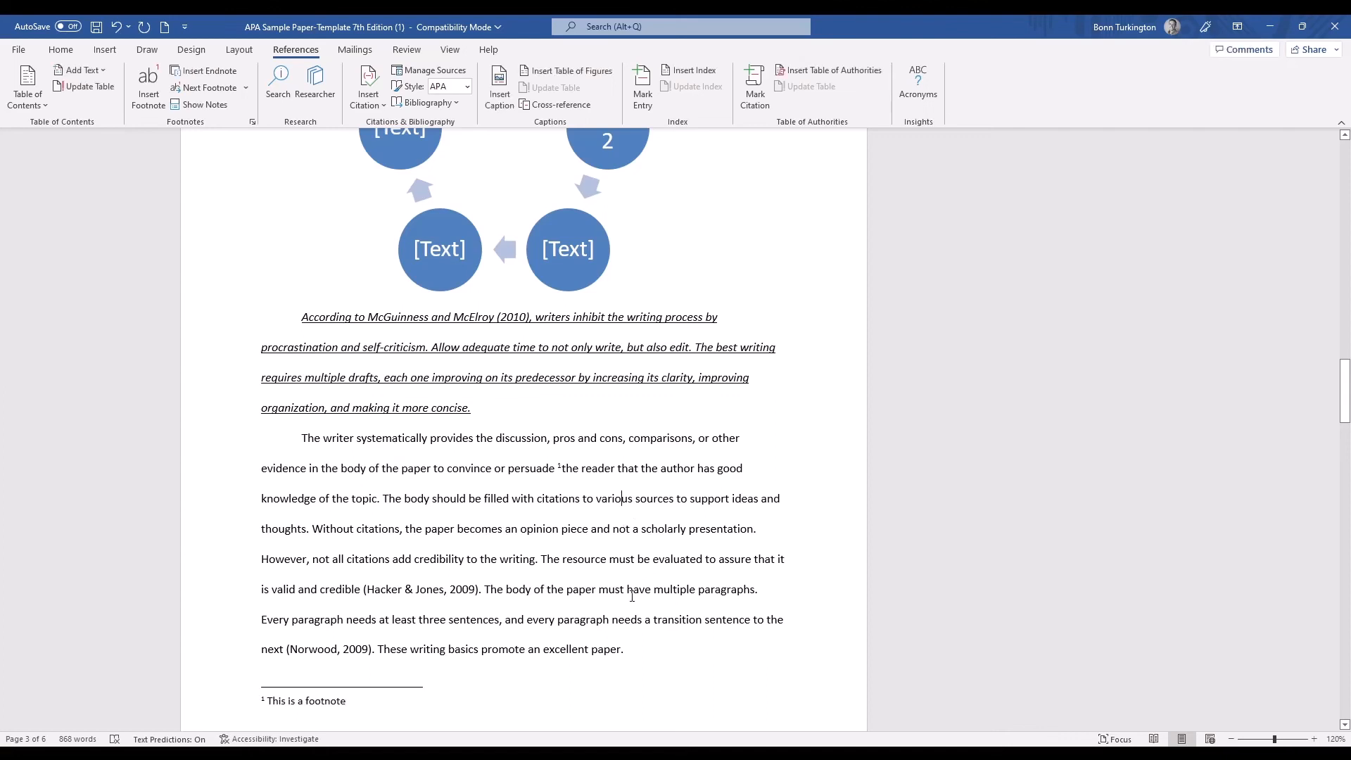
left_click(587, 602)
Add the comment "Delete this if paper too long" to the text from "The writer systematically" through "filled with citations to".
left_click(406, 47)
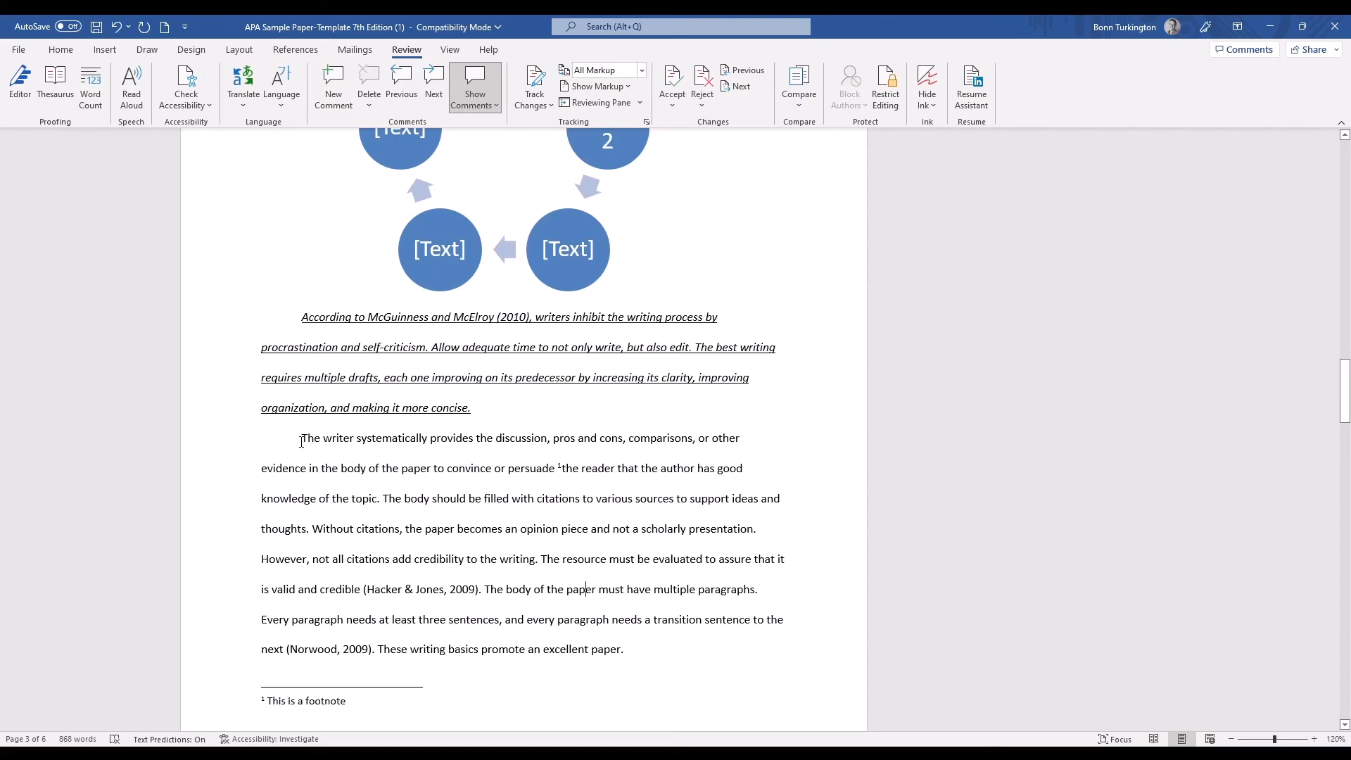
left_click_drag(301, 441, 597, 500)
left_click(334, 85)
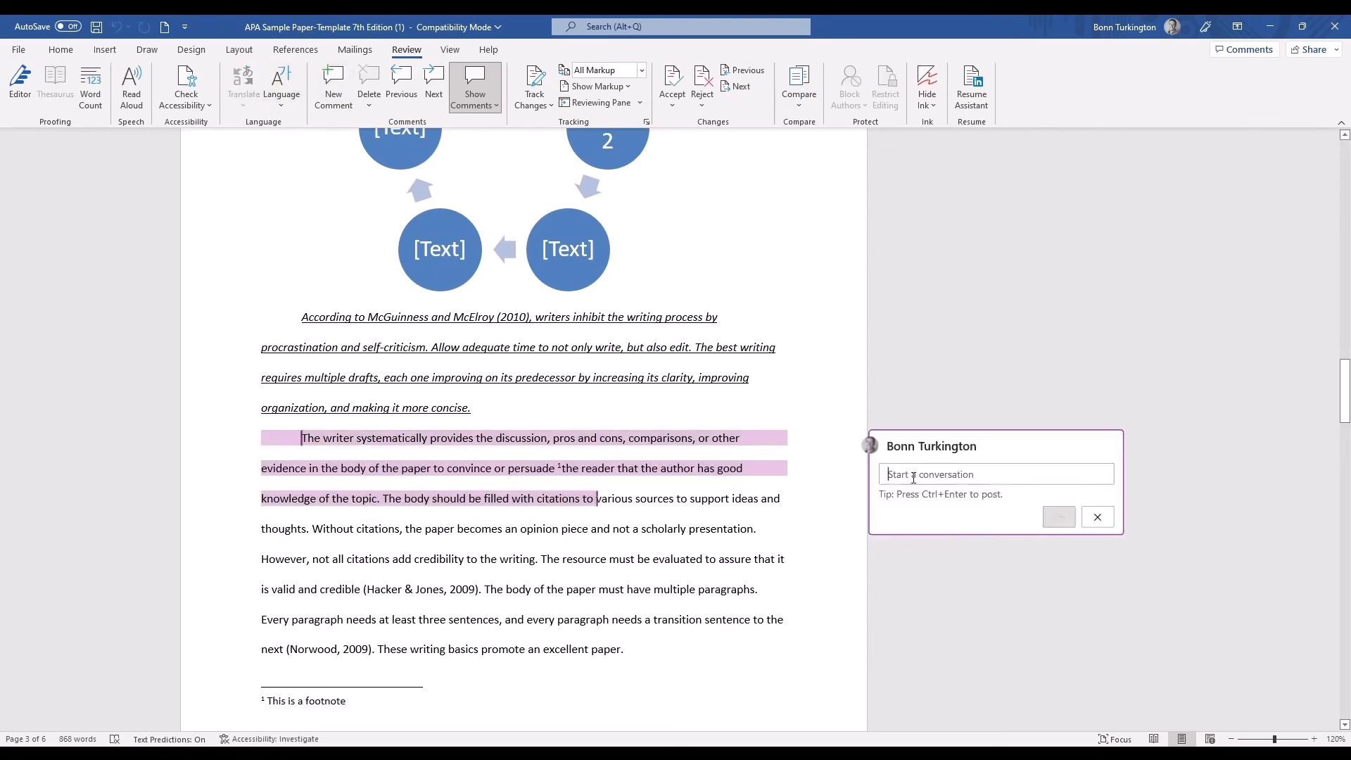
type("Delete th")
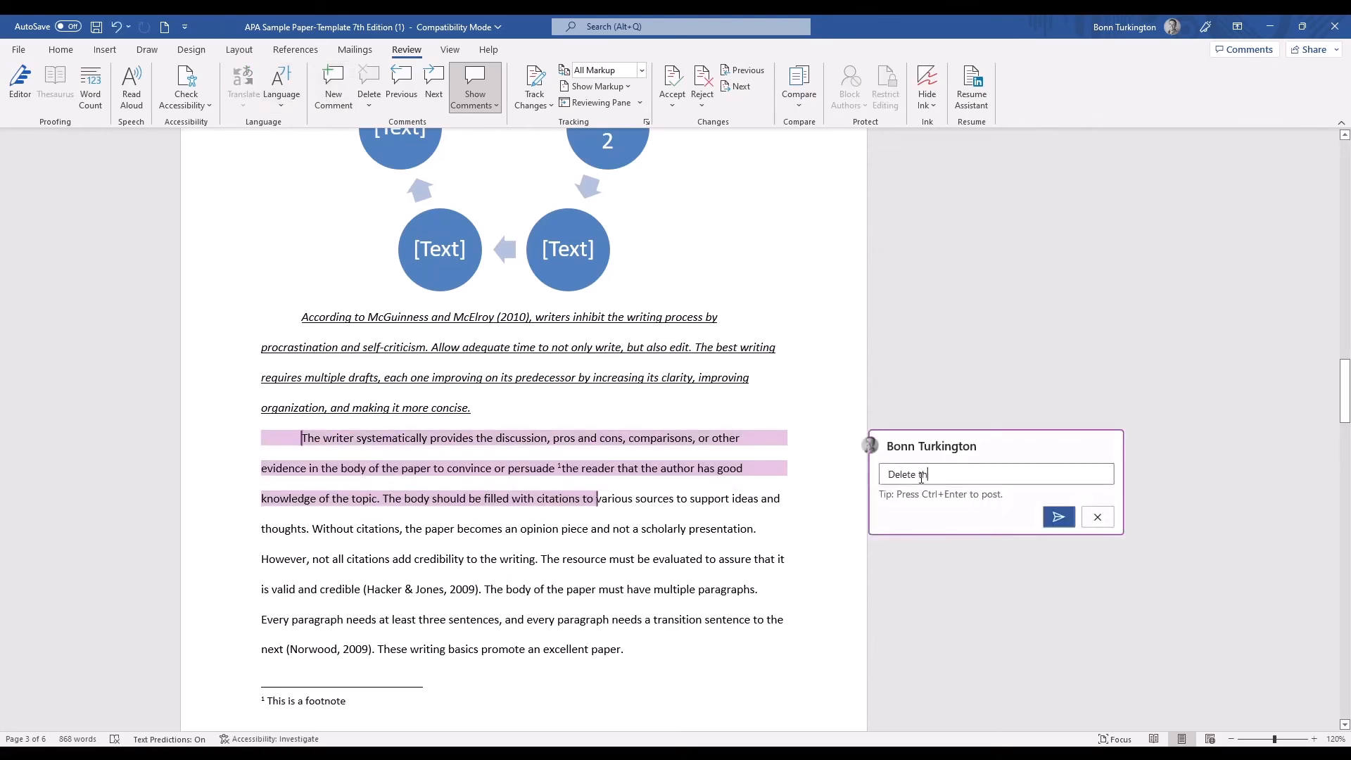
type("is if paper too long")
key("Return")
left_click(1060, 530)
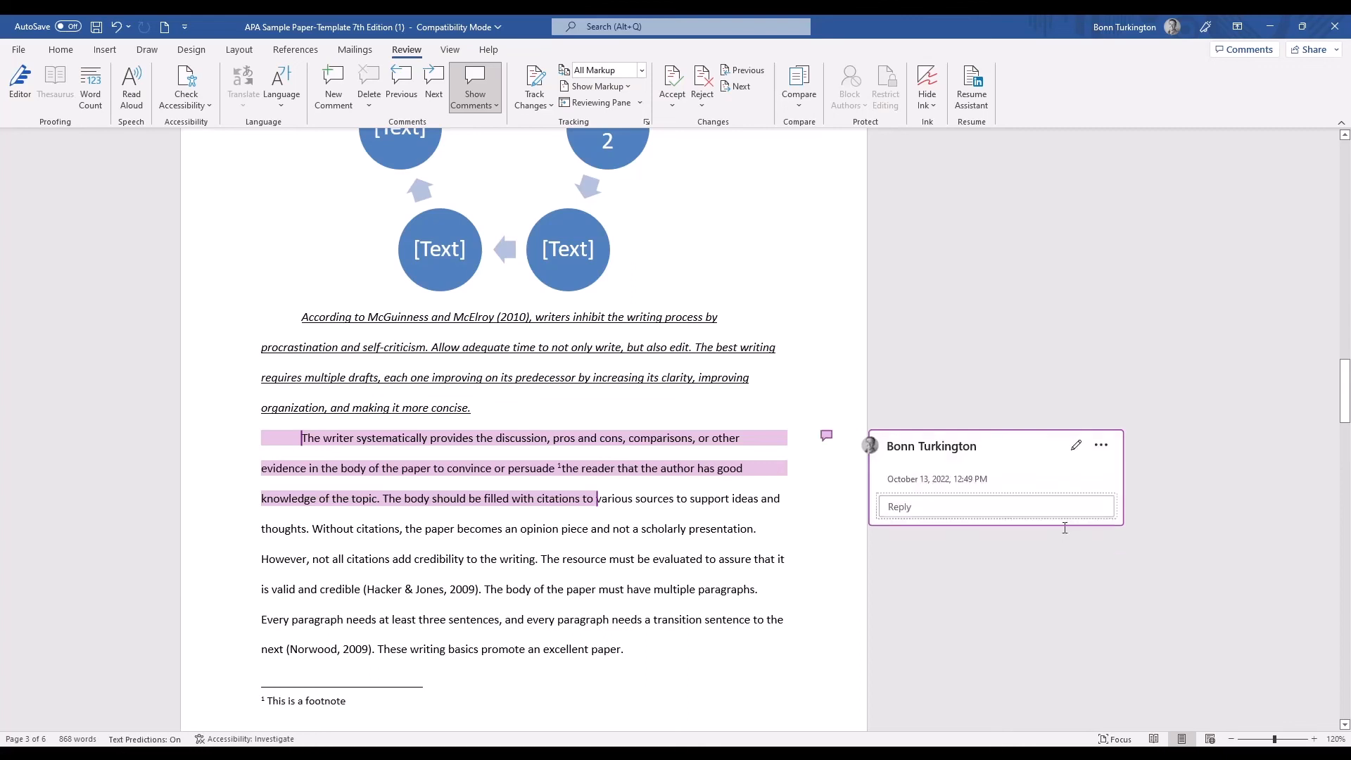
left_click(606, 505)
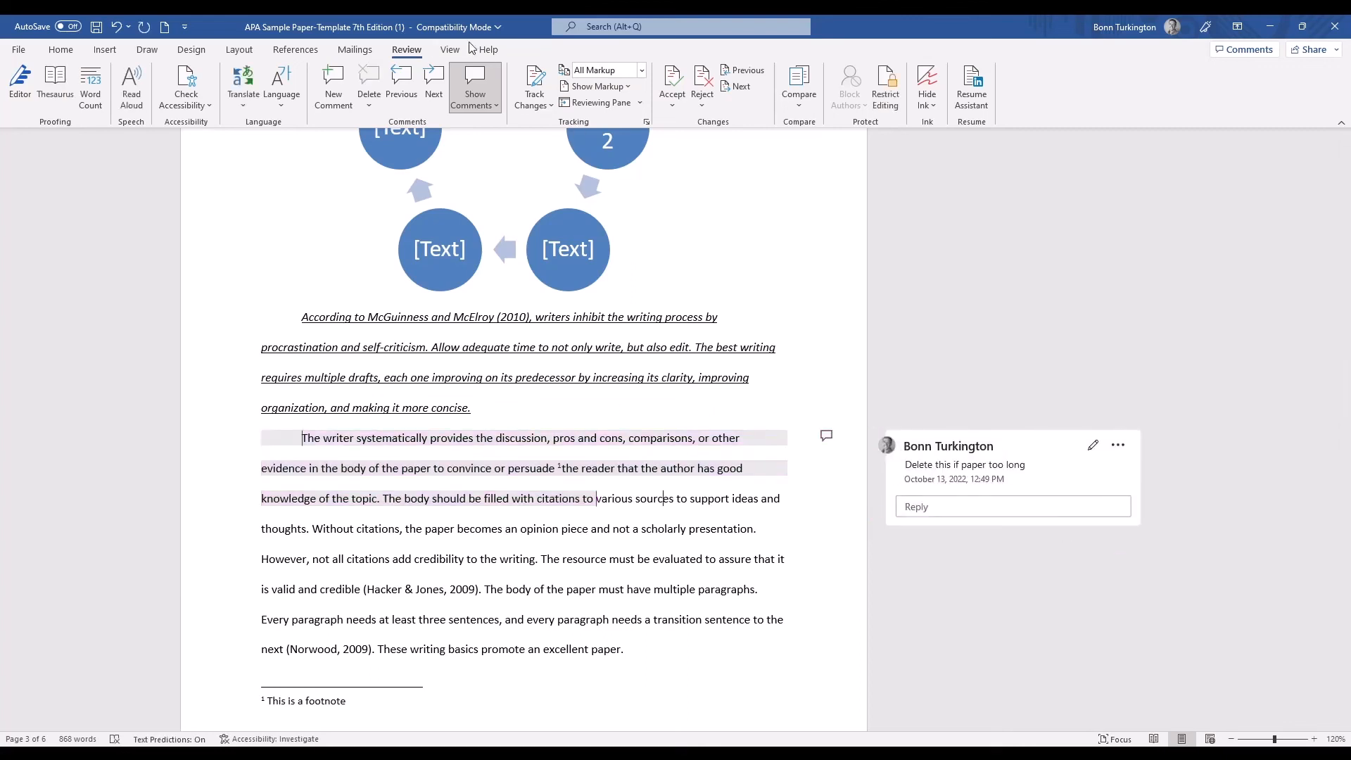
Hide the full comments beside the page and look over the following text.
left_click(480, 84)
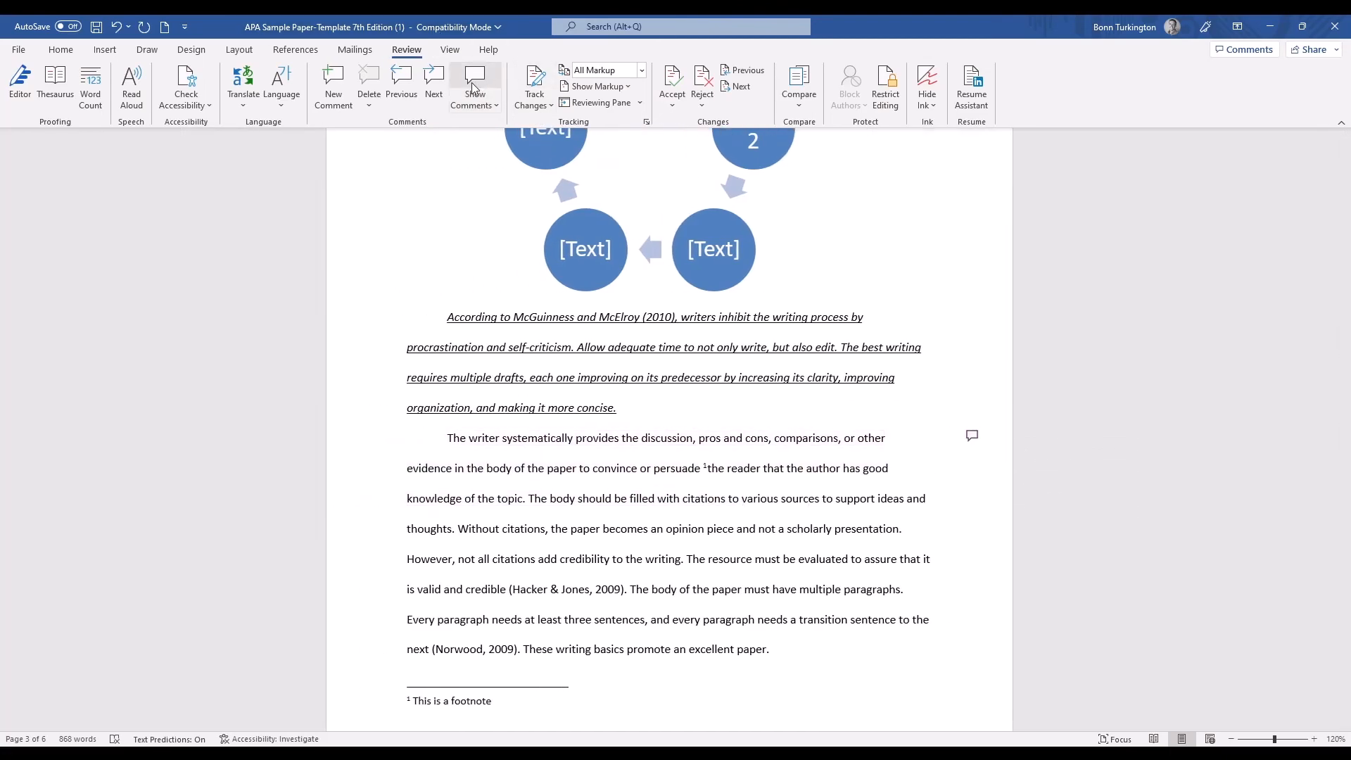
scroll(943, 422, "down", 1)
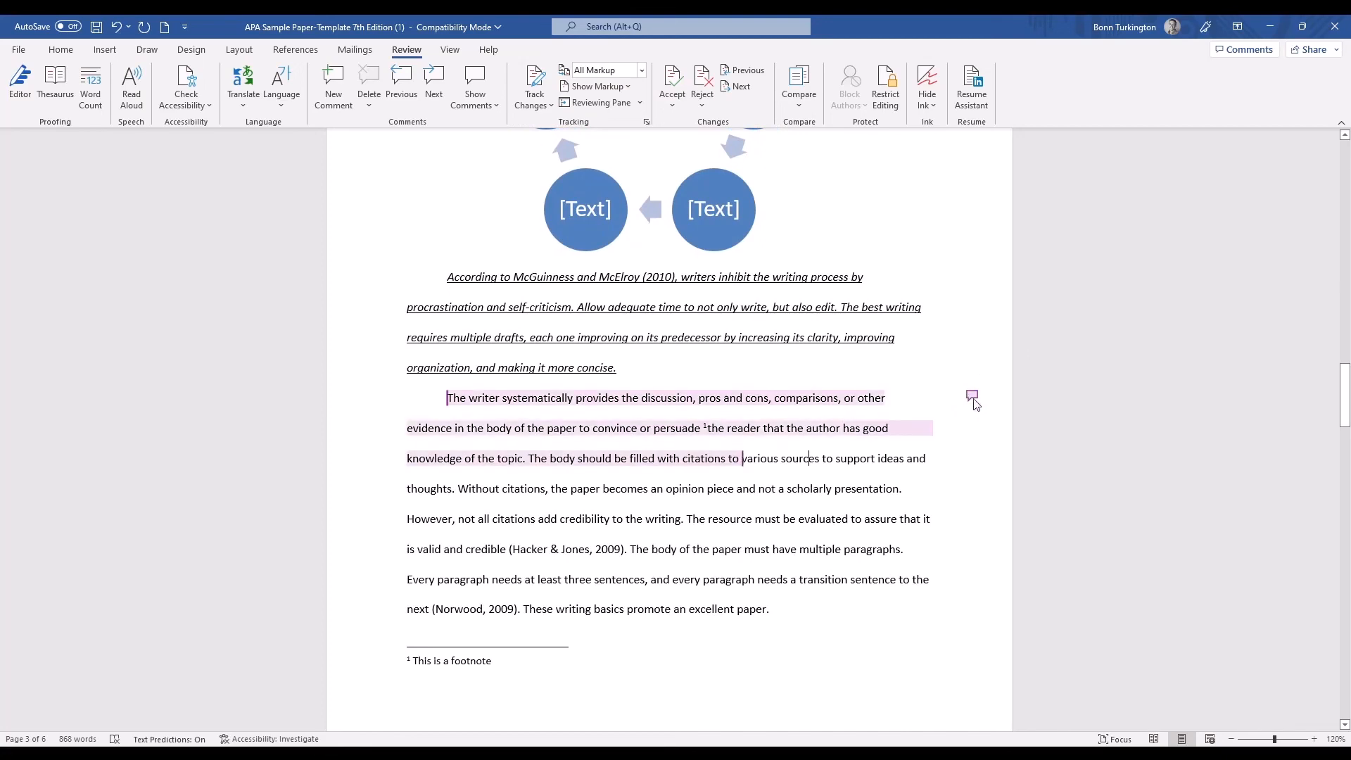
scroll(973, 400, "down", 10)
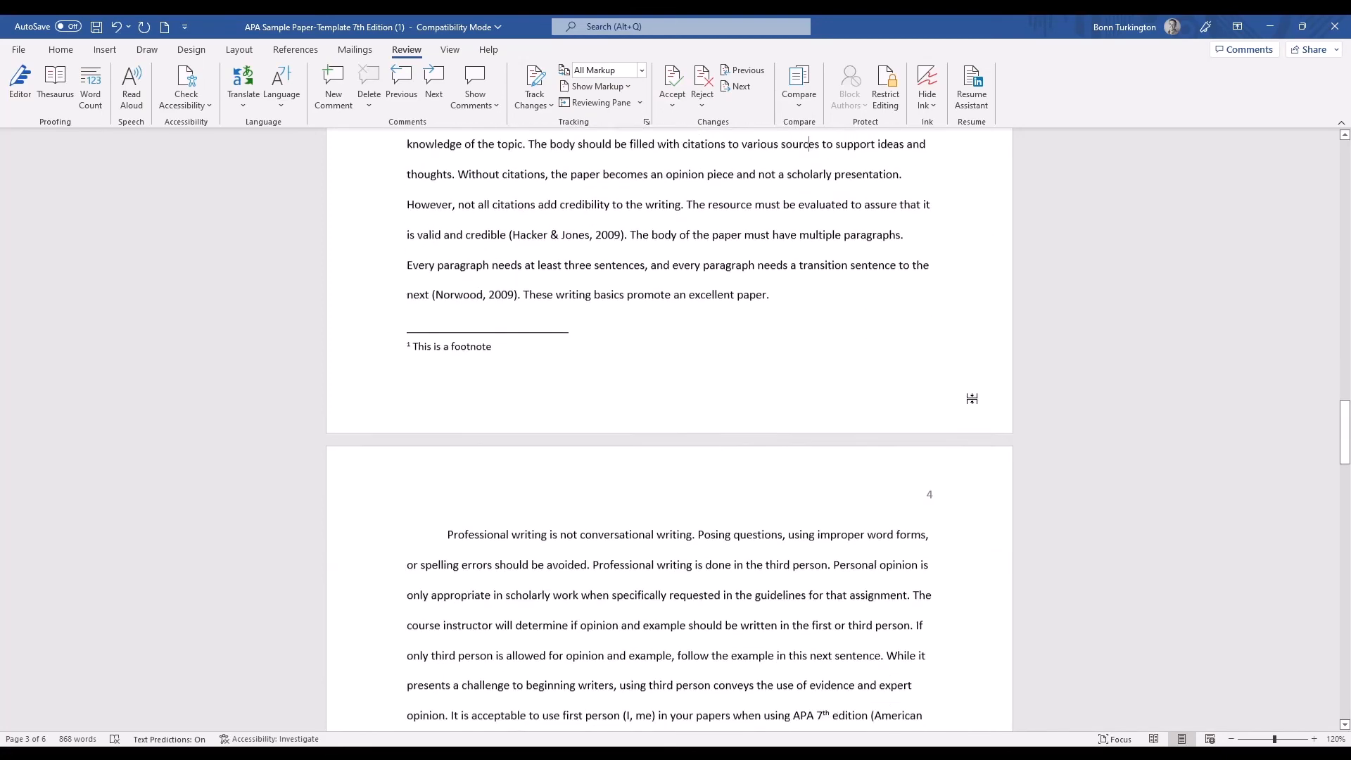